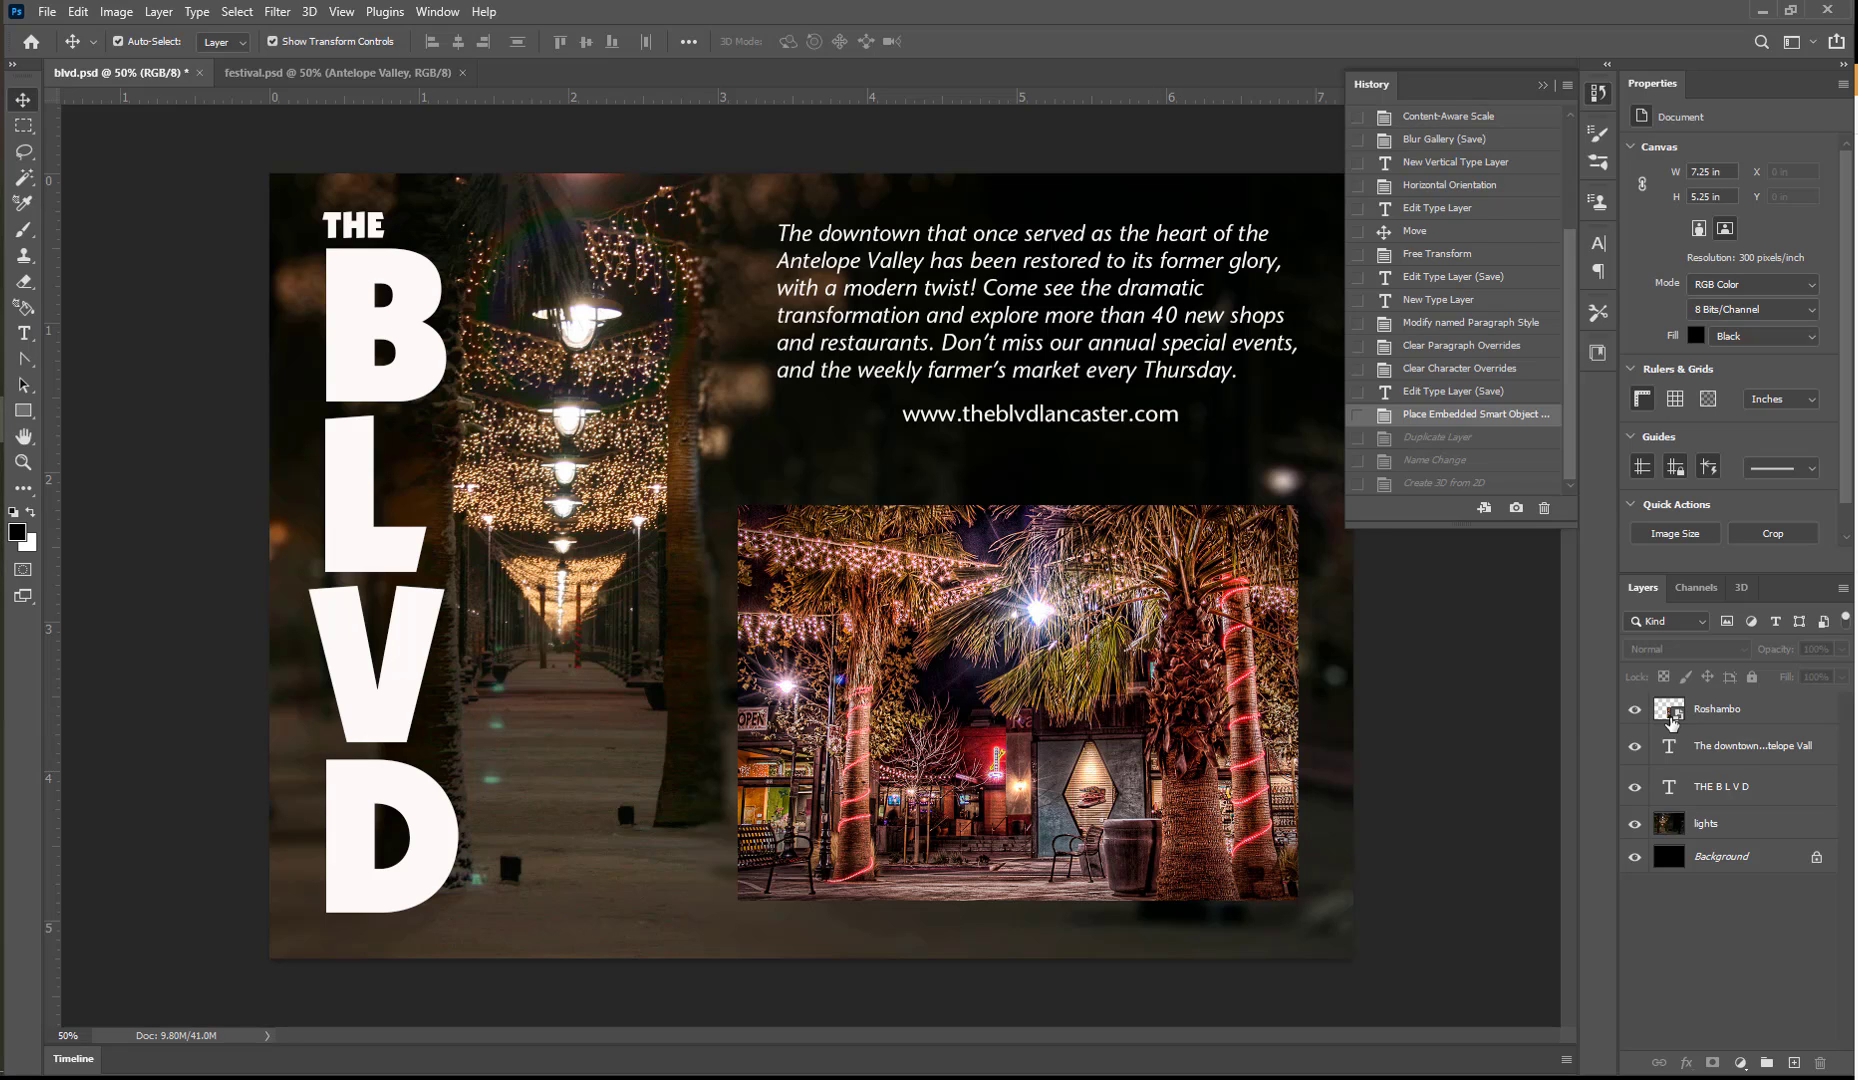
Step: Check in the Performance preferences that the graphics processor is enabled for 3D features
click(78, 12)
mouse_move(82, 844)
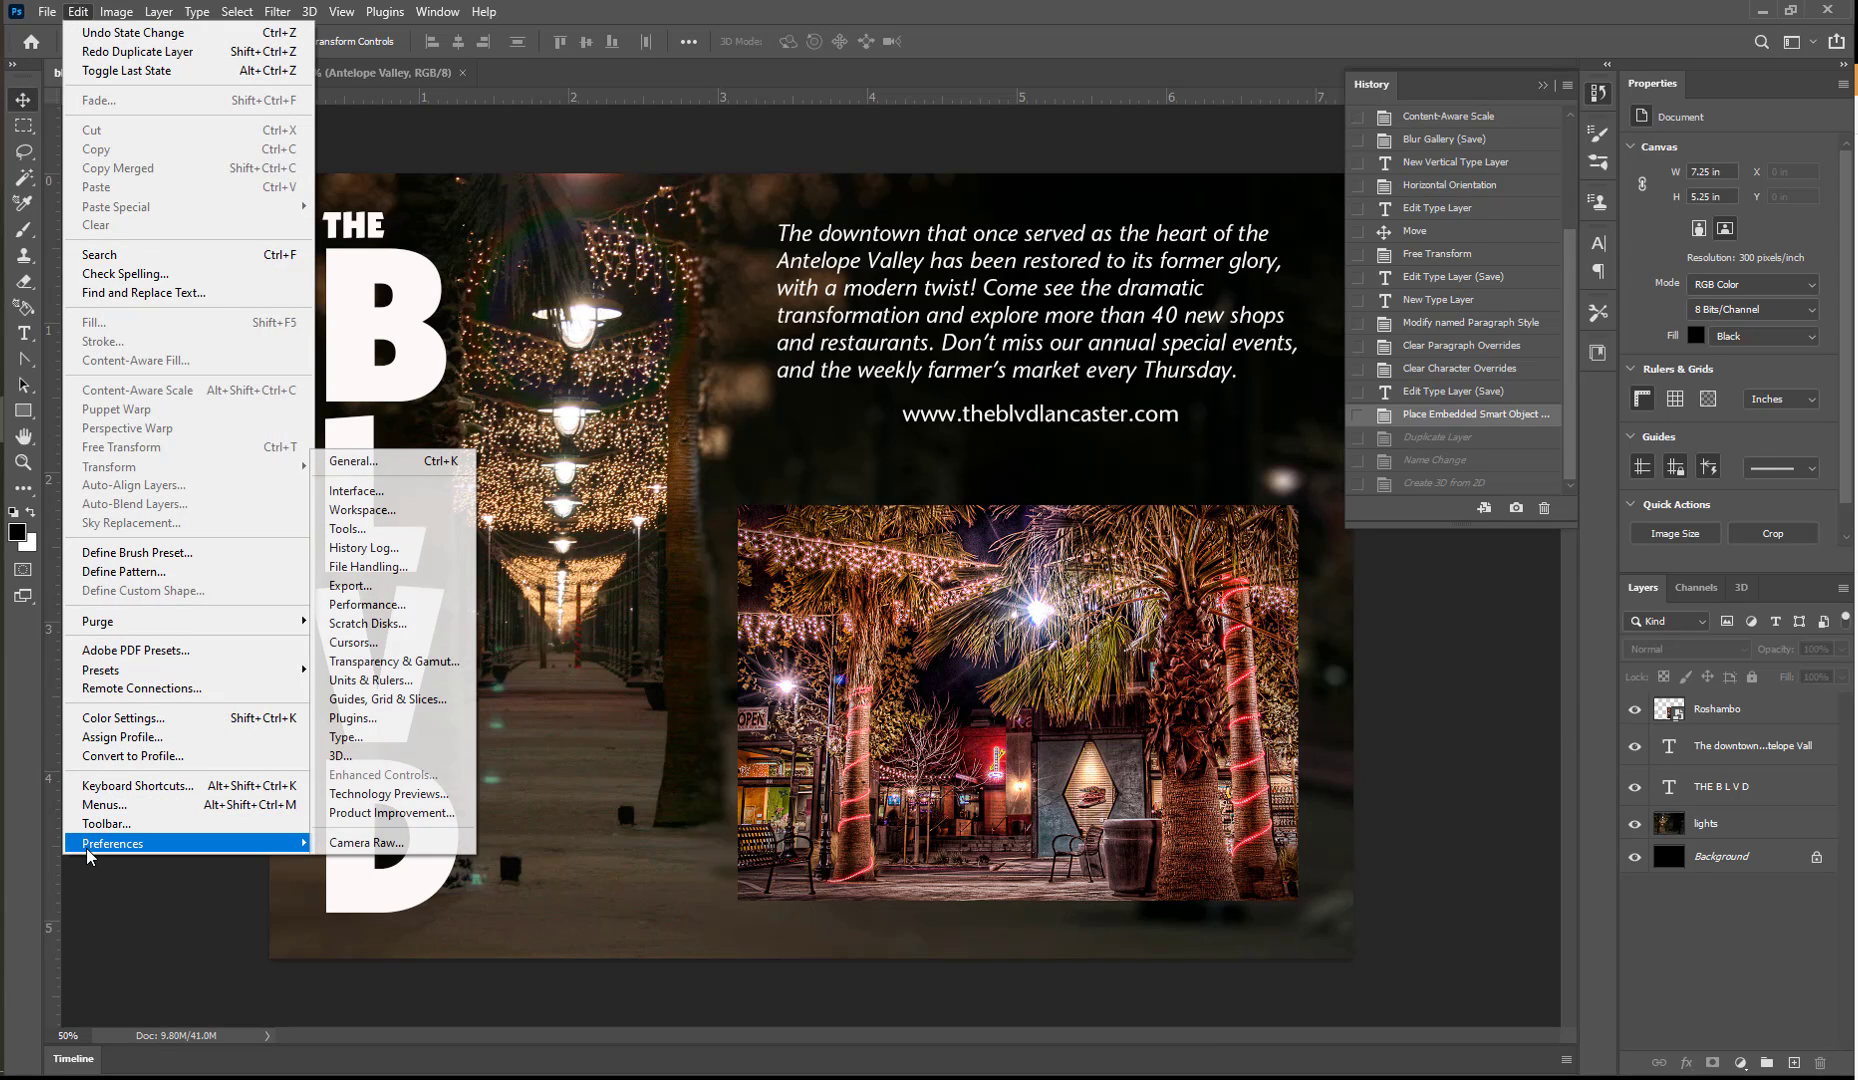
click(386, 606)
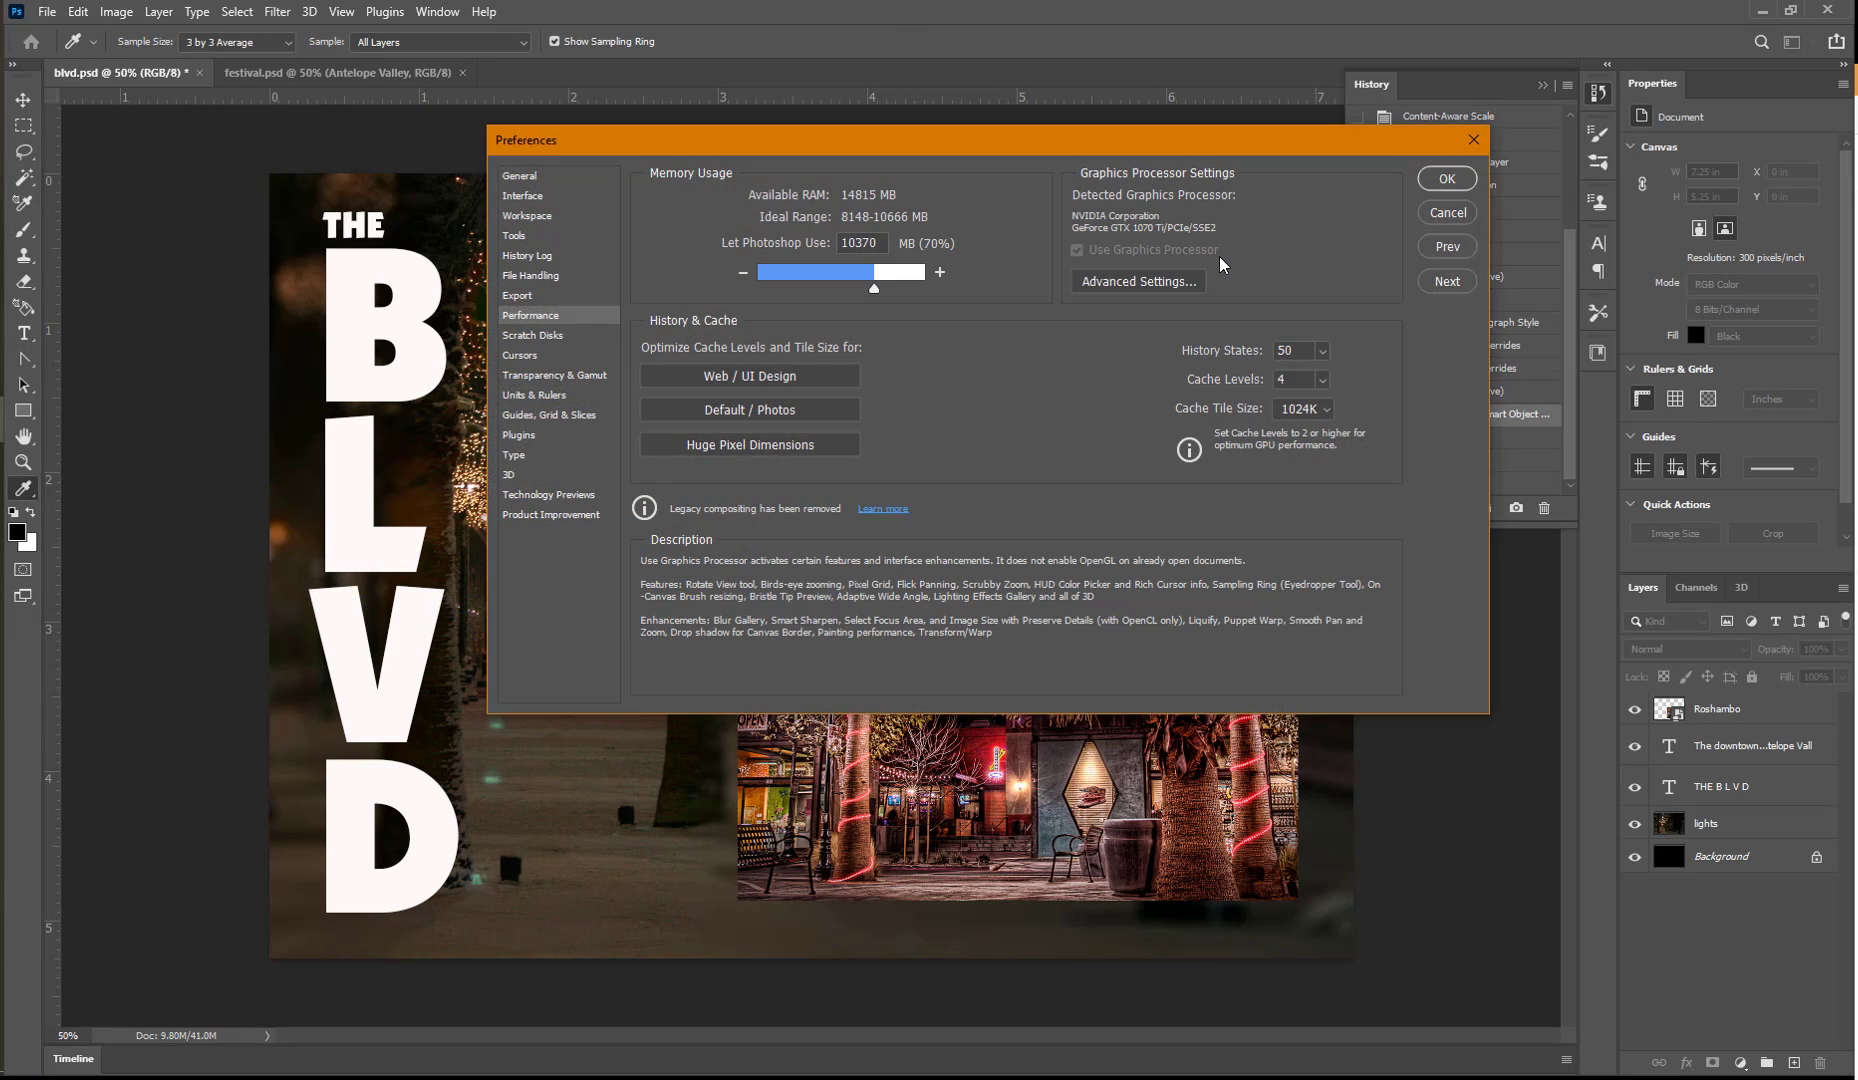
click(1446, 179)
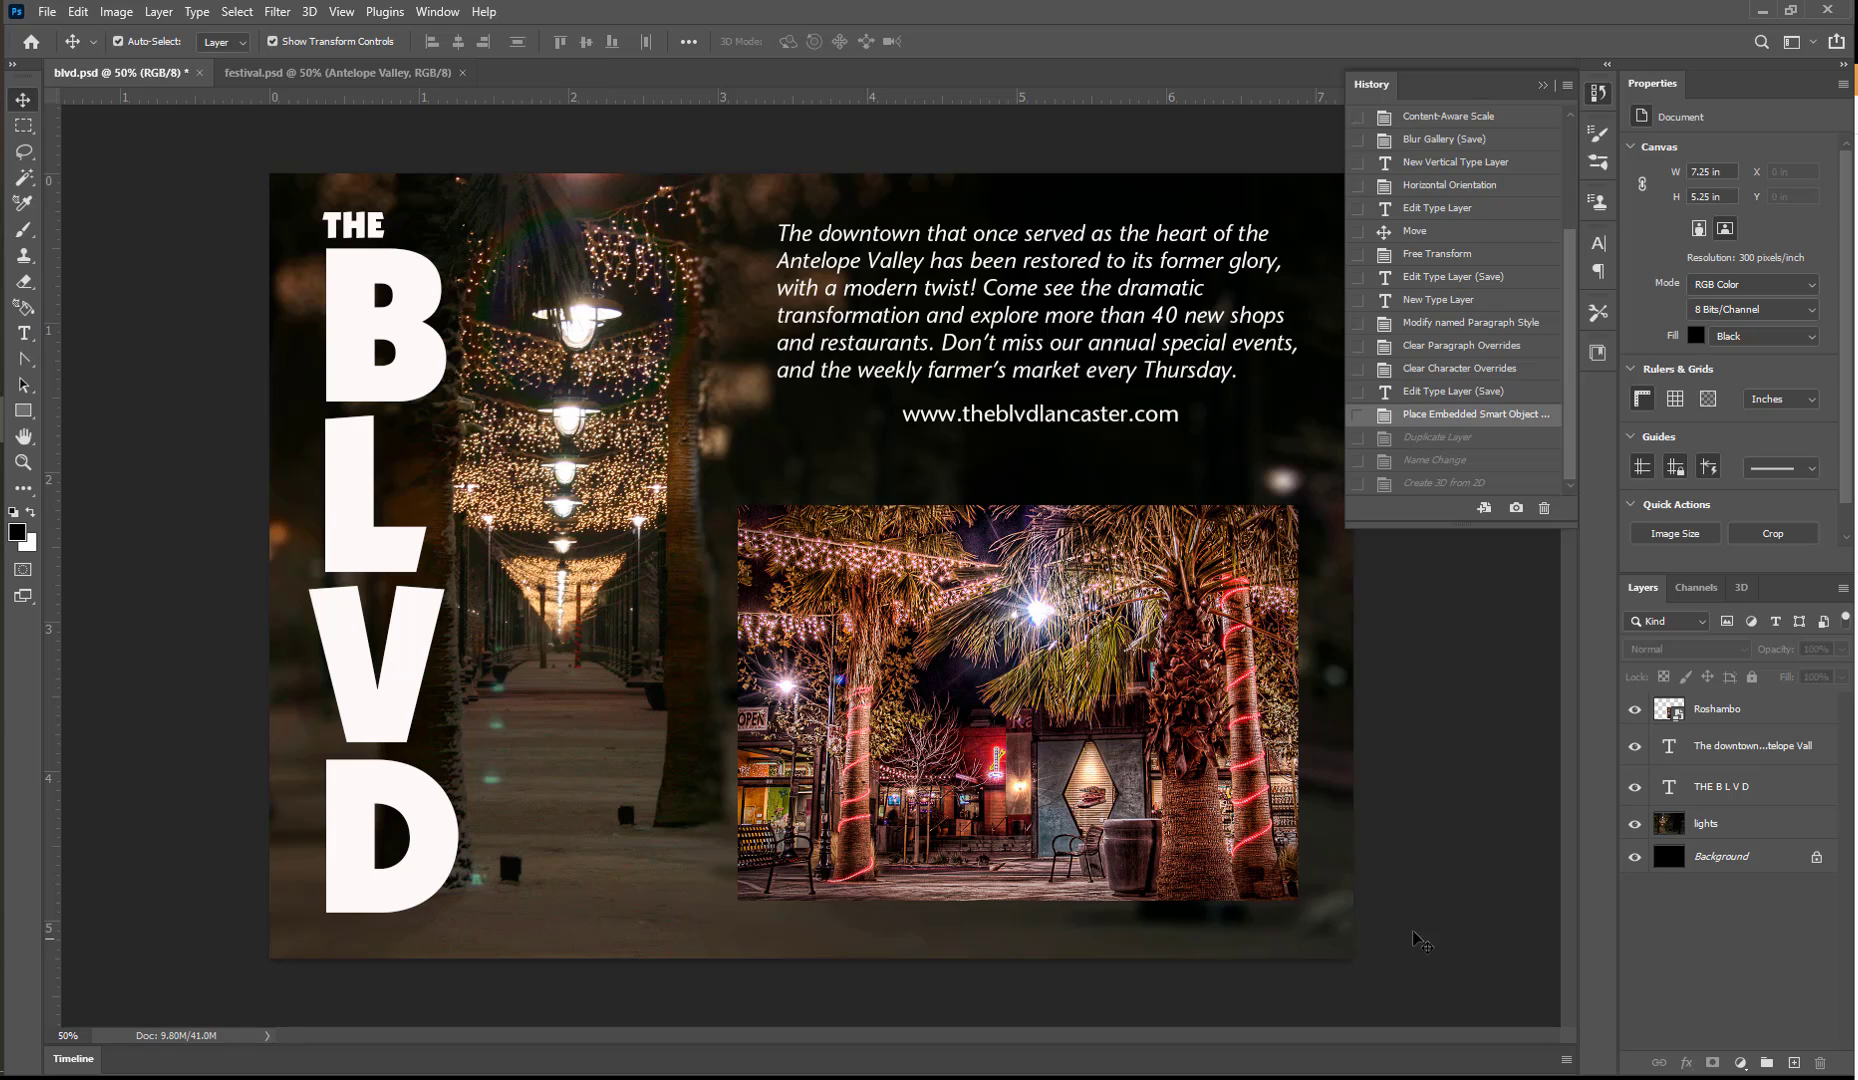
Step: Duplicate the Roshambo layer, hide the original layer, and rename the copy as Roshambo 3D
click(1733, 710)
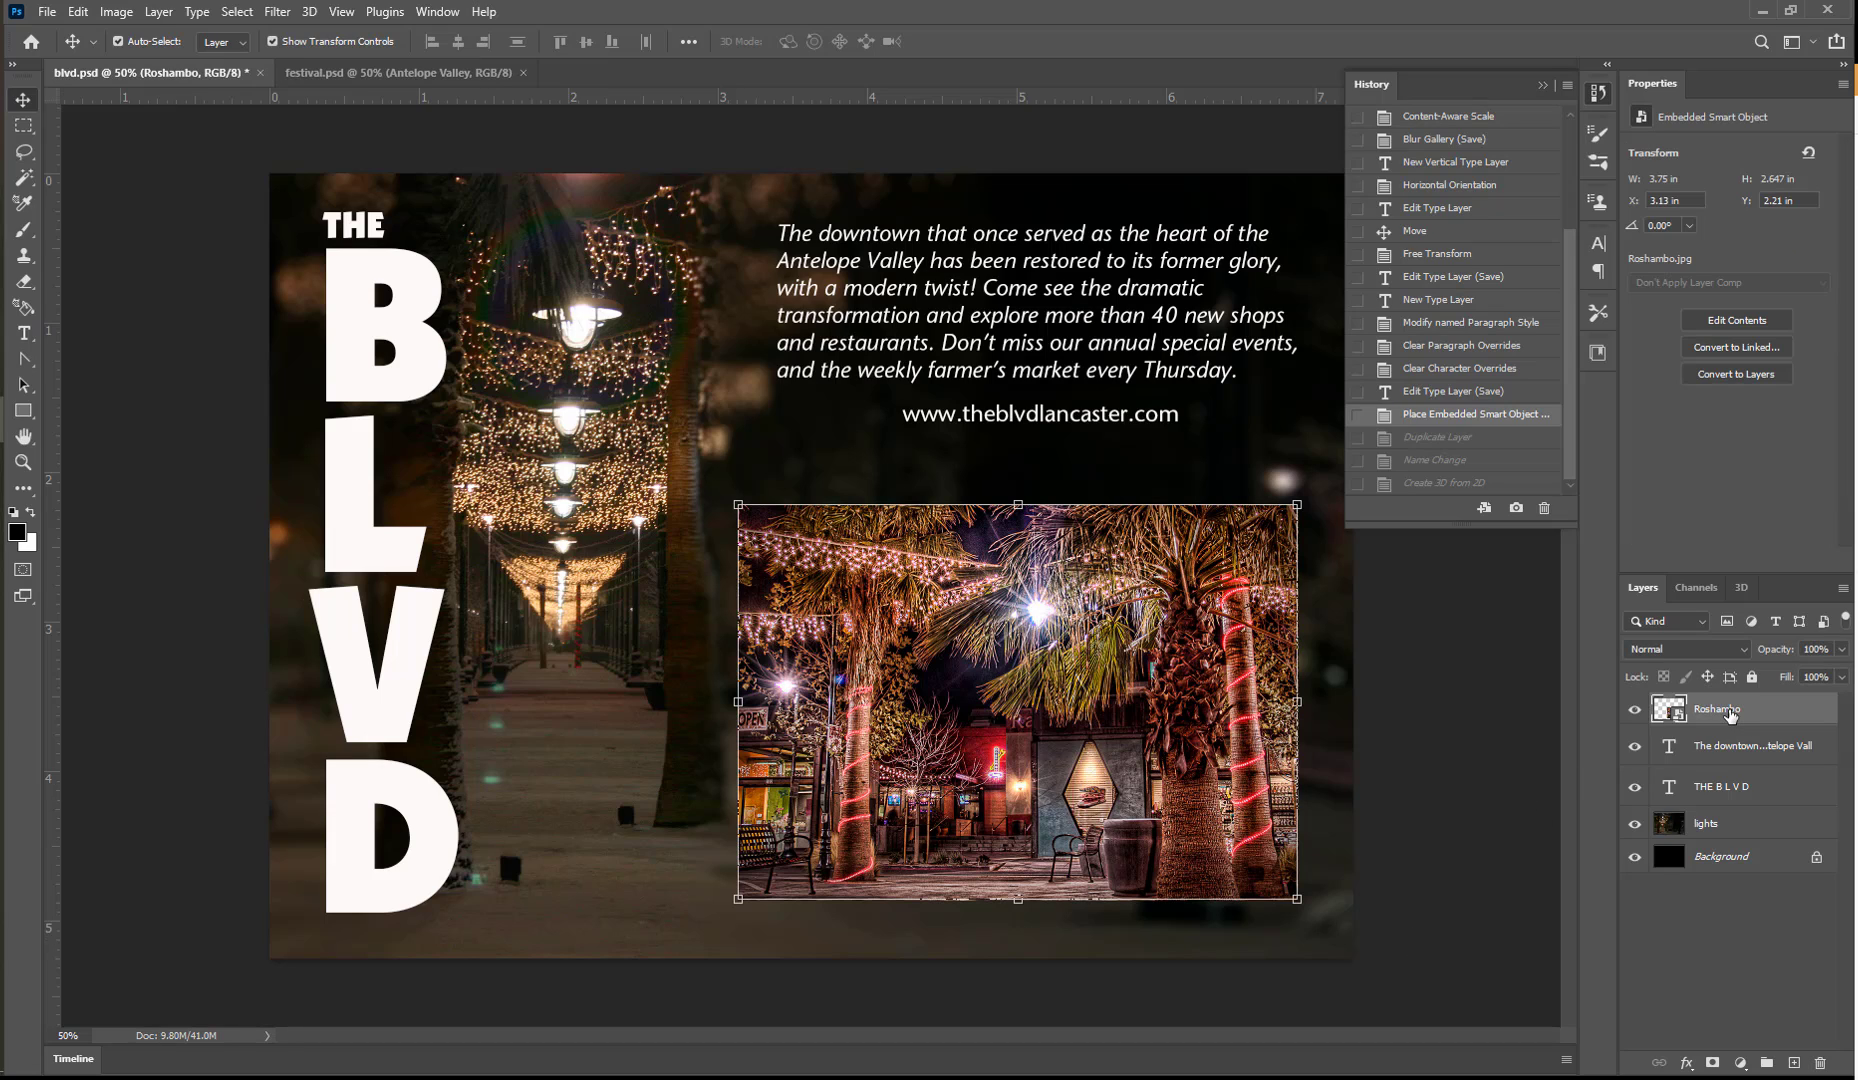
drag(1738, 710, 1793, 1063)
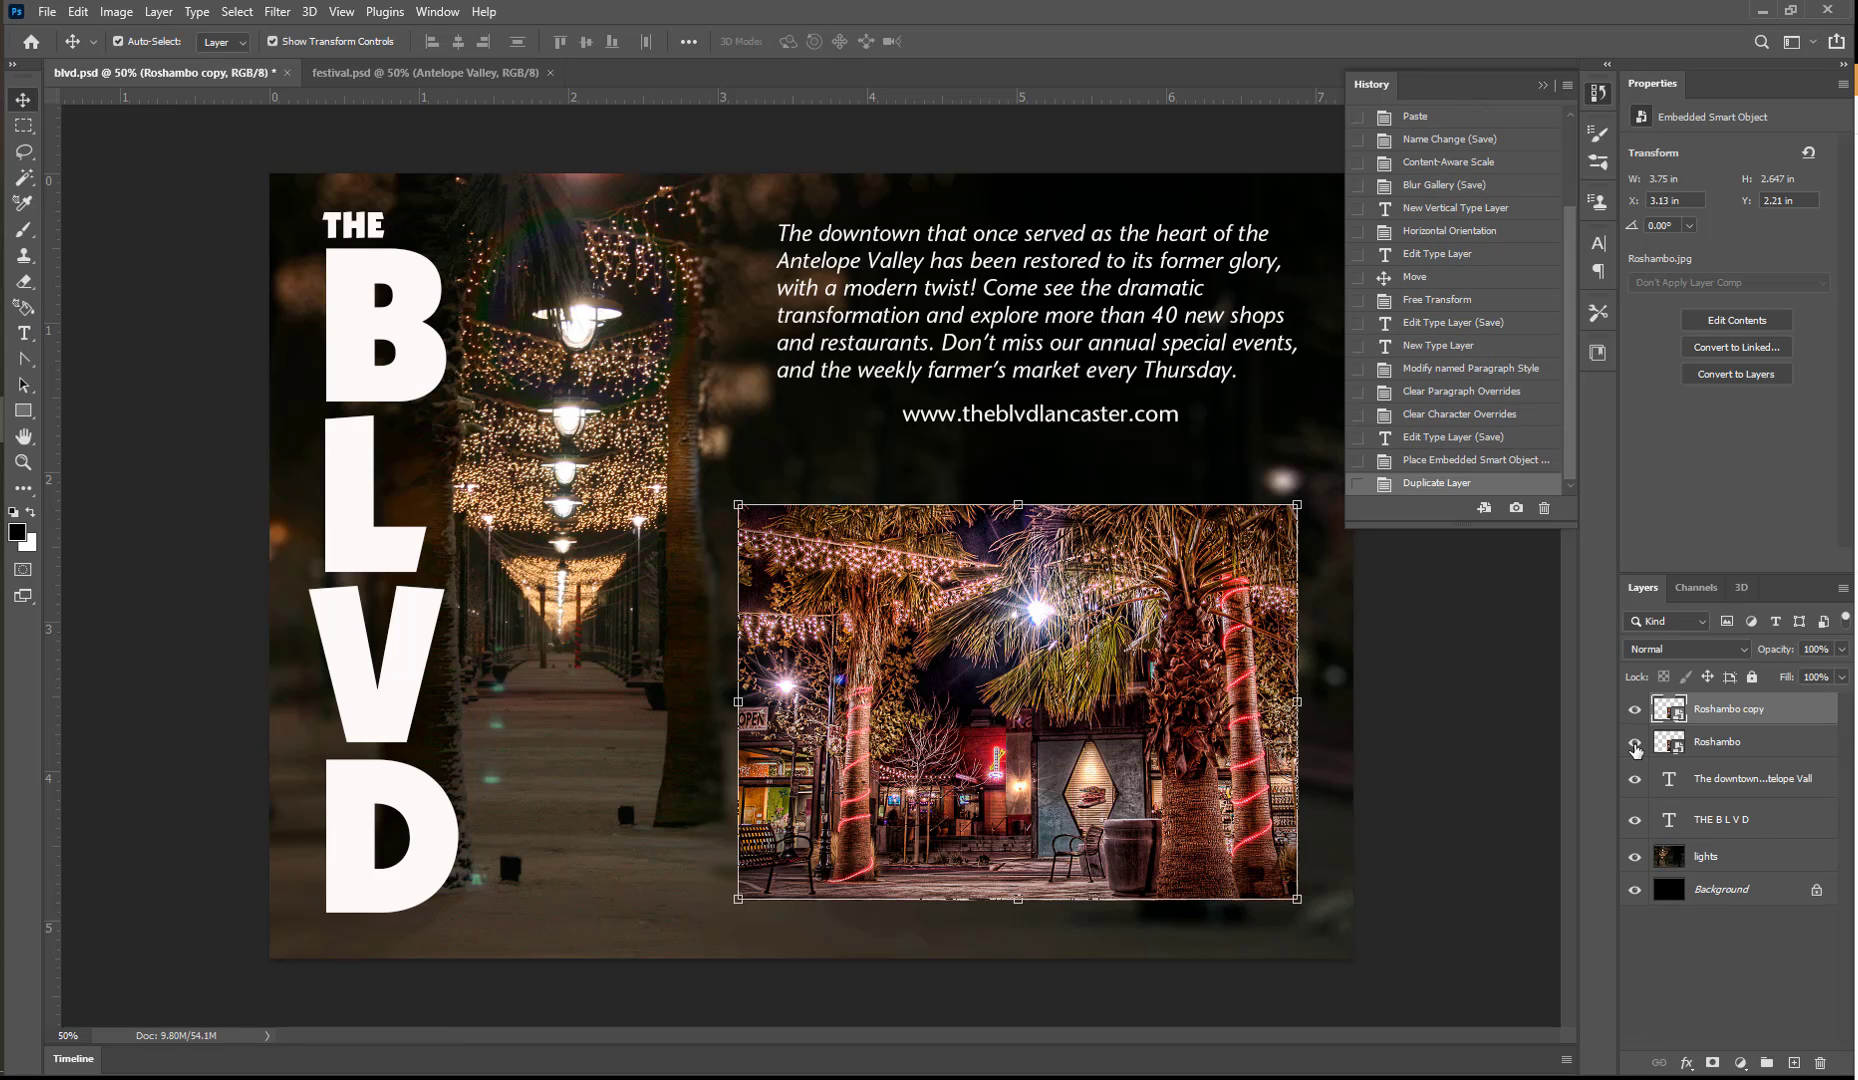
click(1635, 742)
double_click(1765, 710)
click(1772, 706)
key(Return)
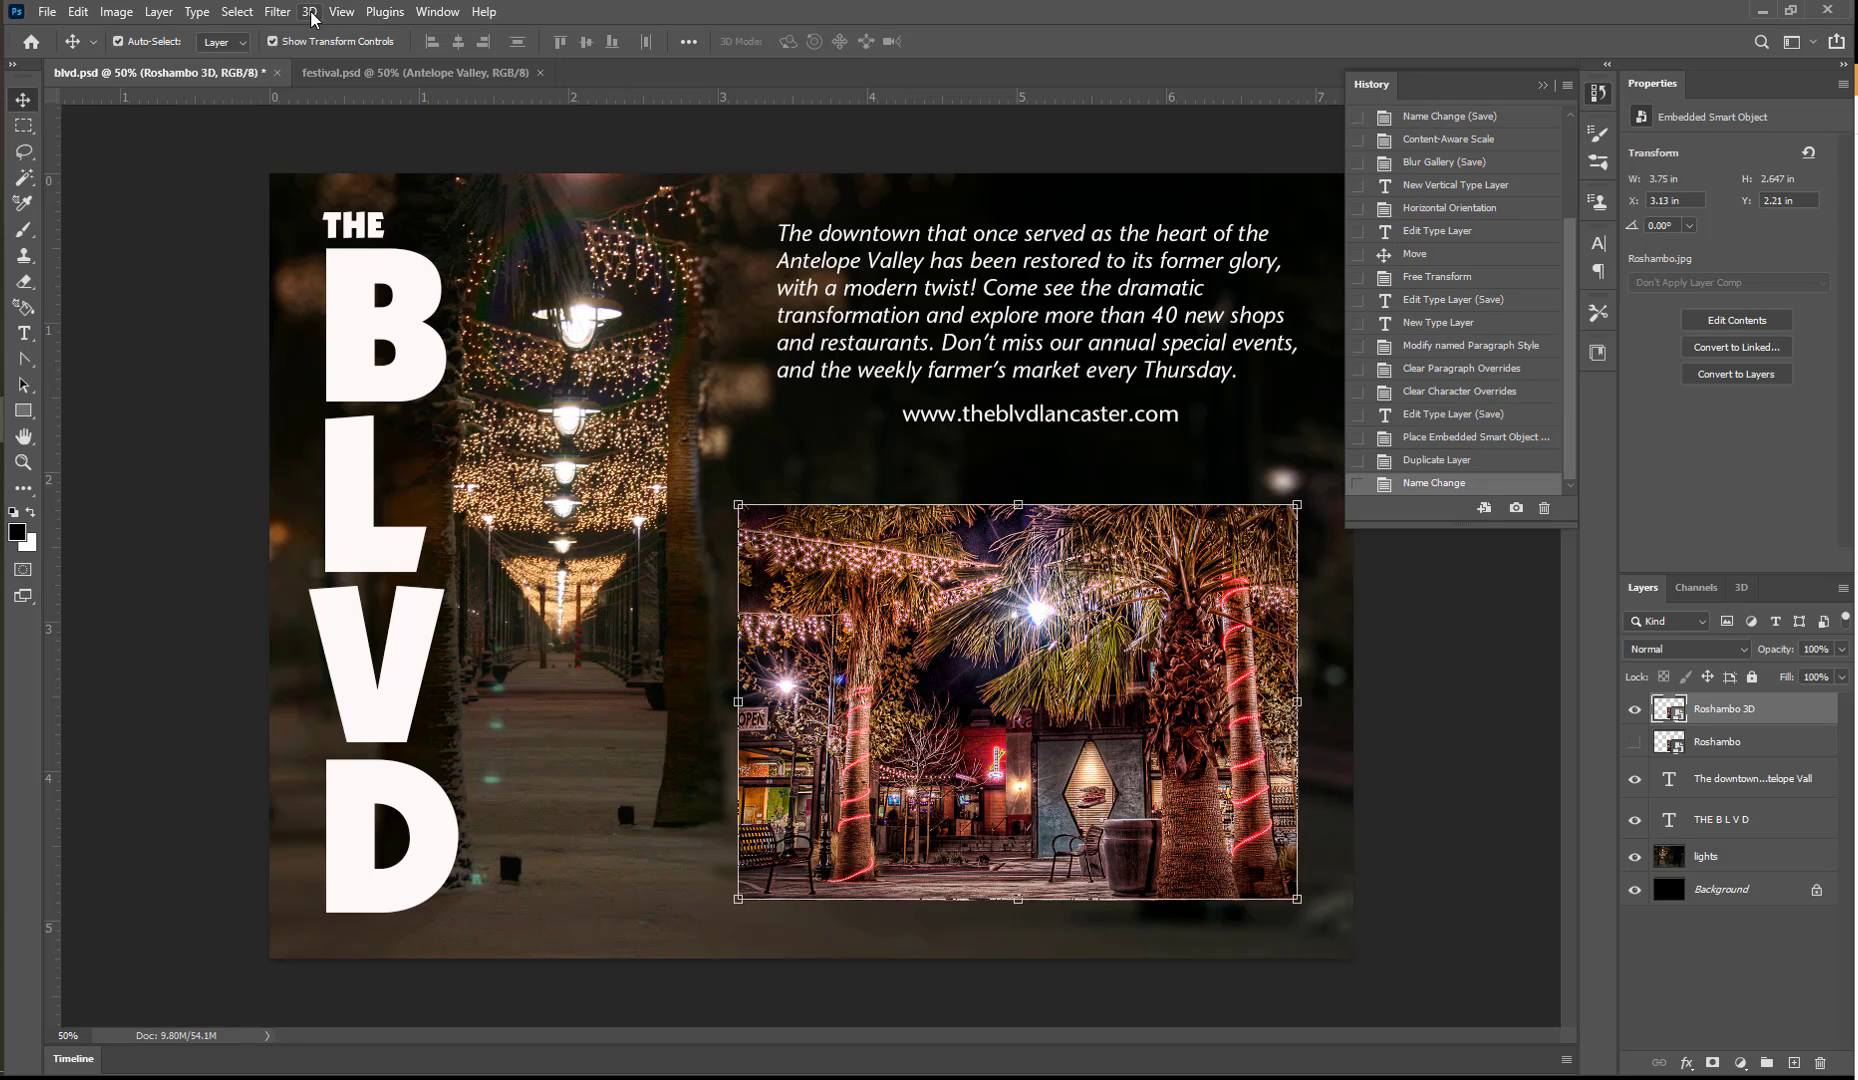
Step: Convert the Roshambo 3D layer into a Postcard mesh and show its 3D scene contents, with the History panel collapsed
click(310, 13)
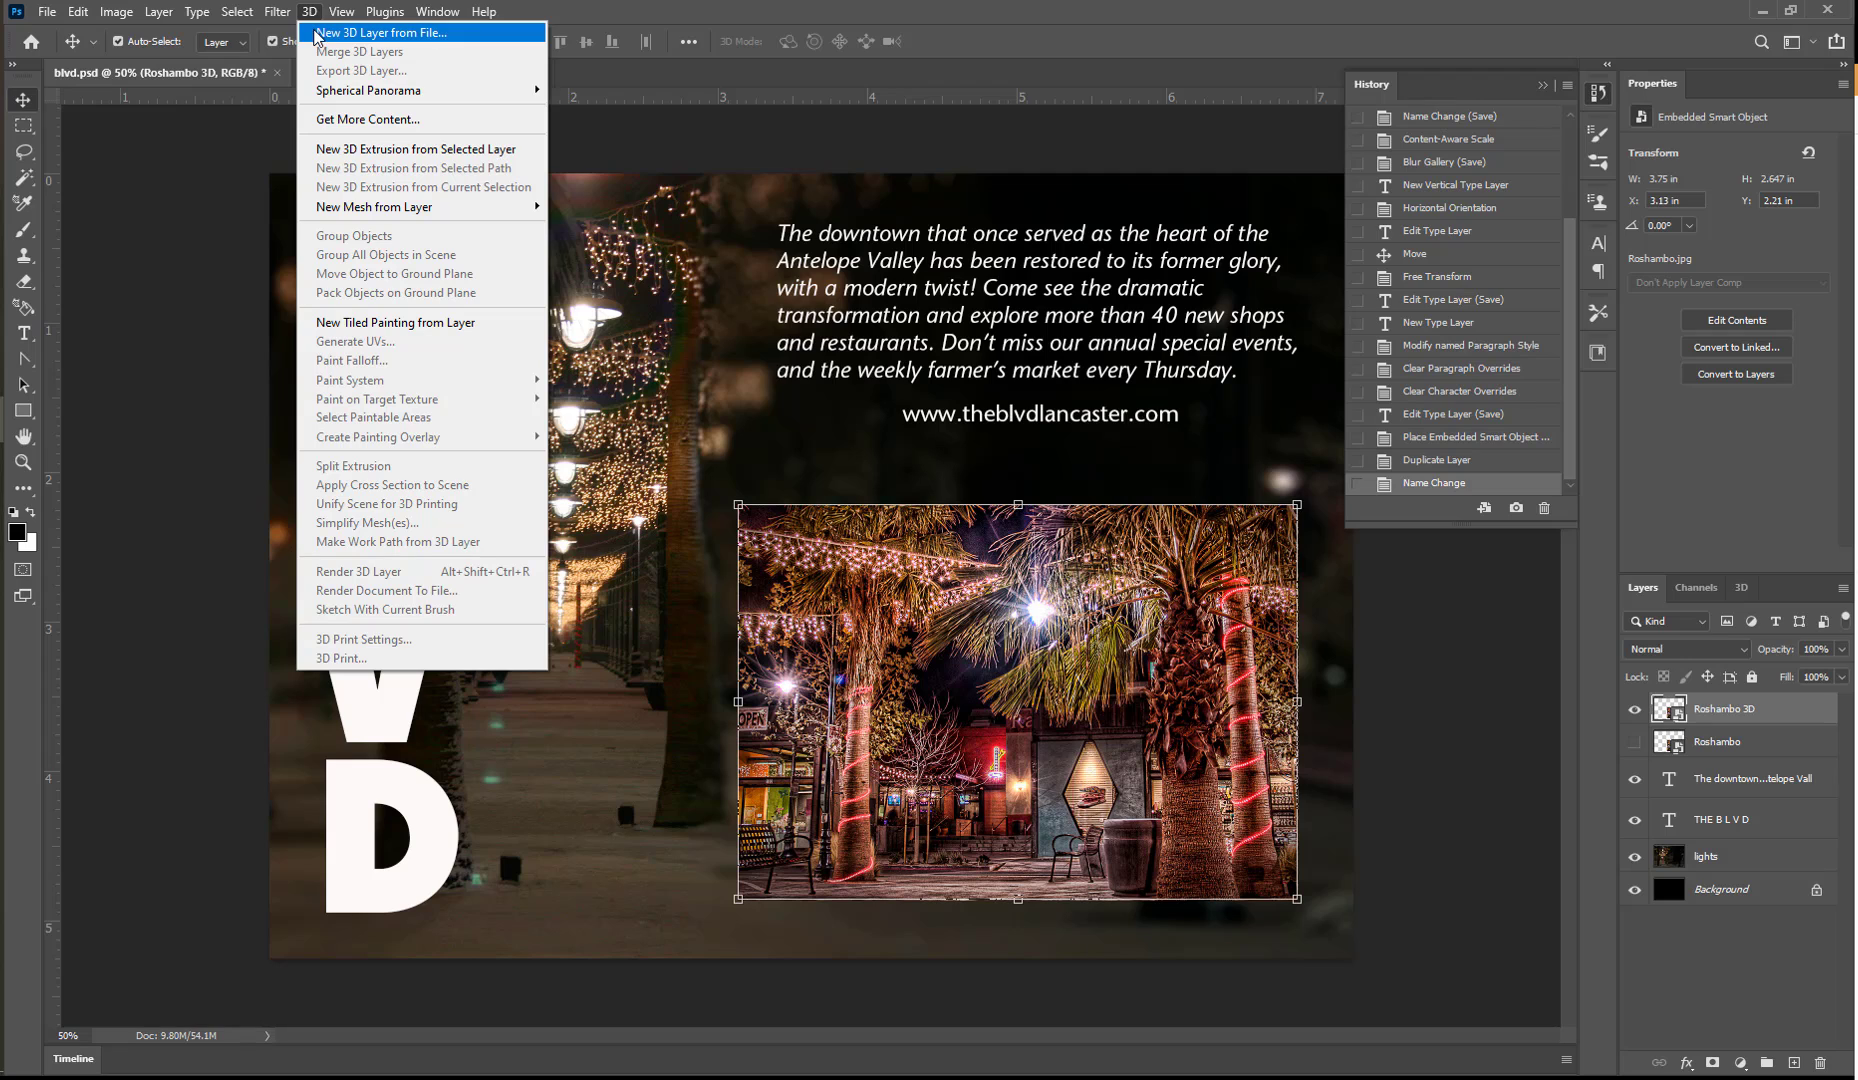
mouse_move(340, 211)
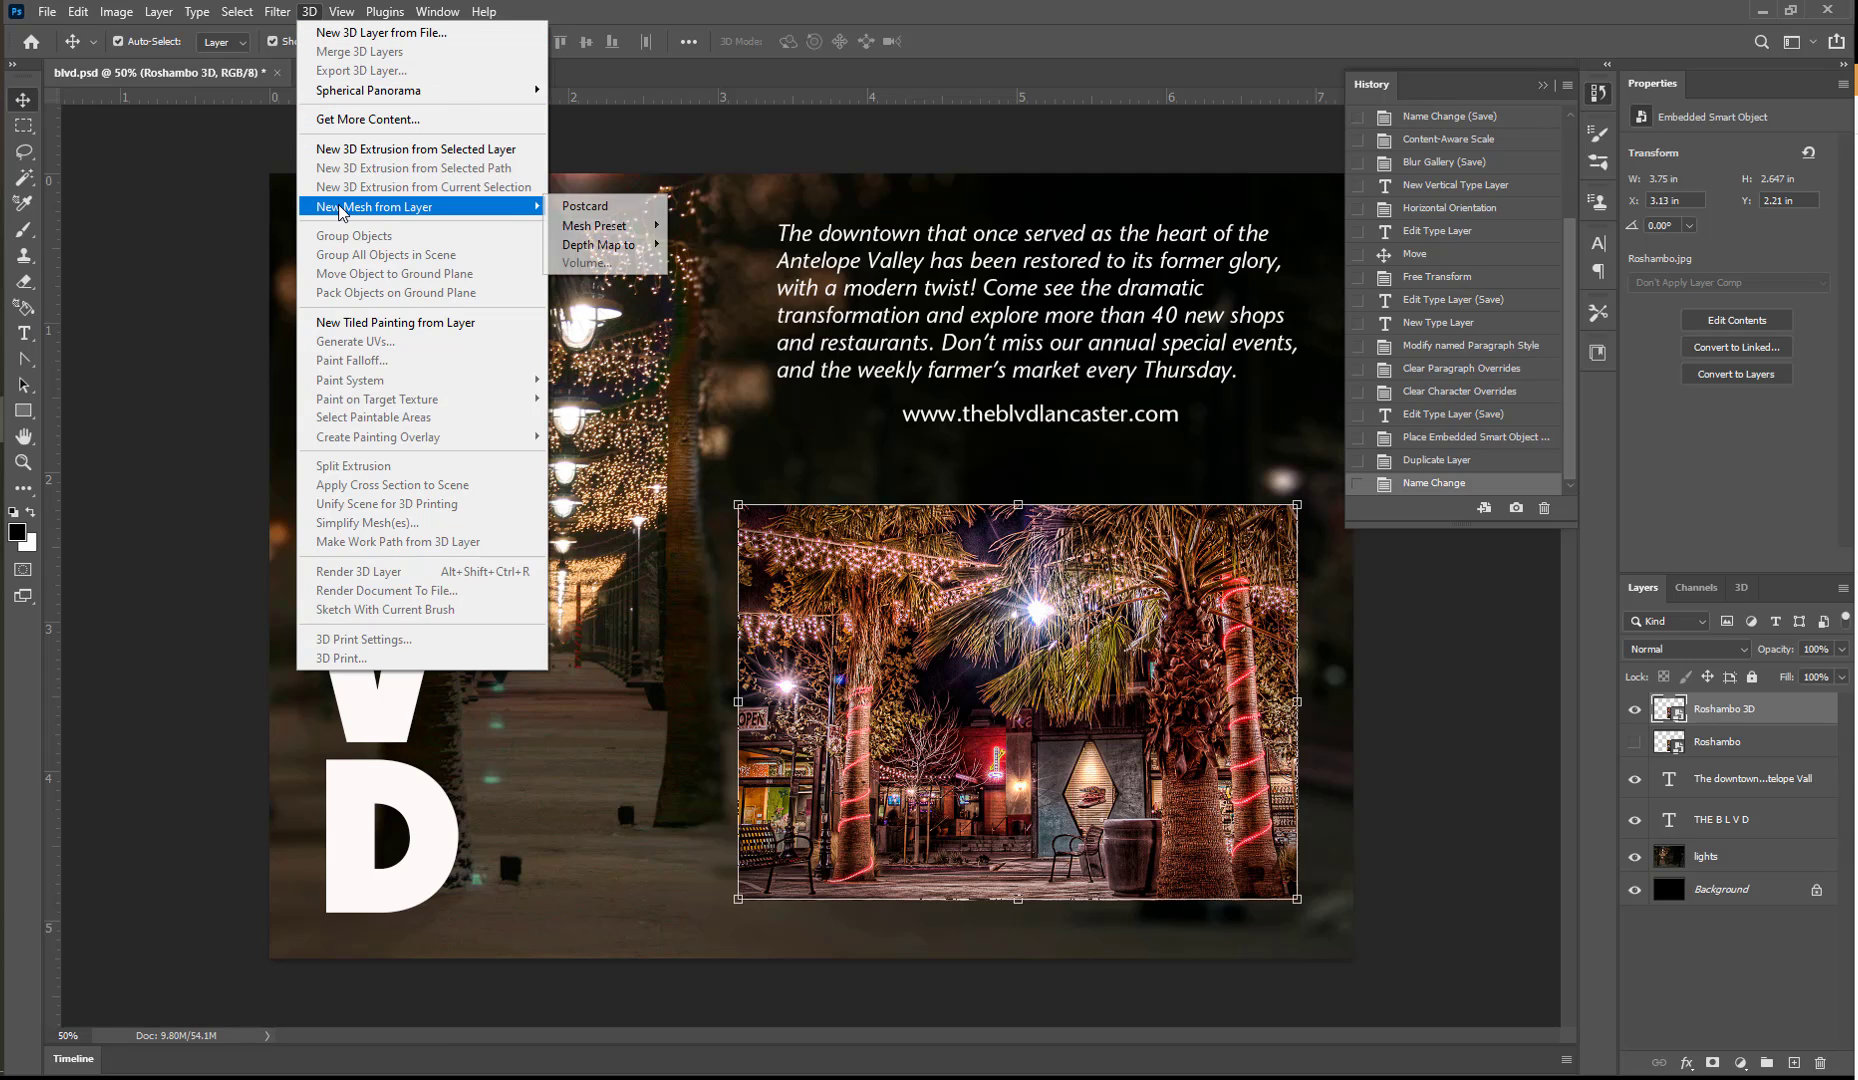
click(600, 206)
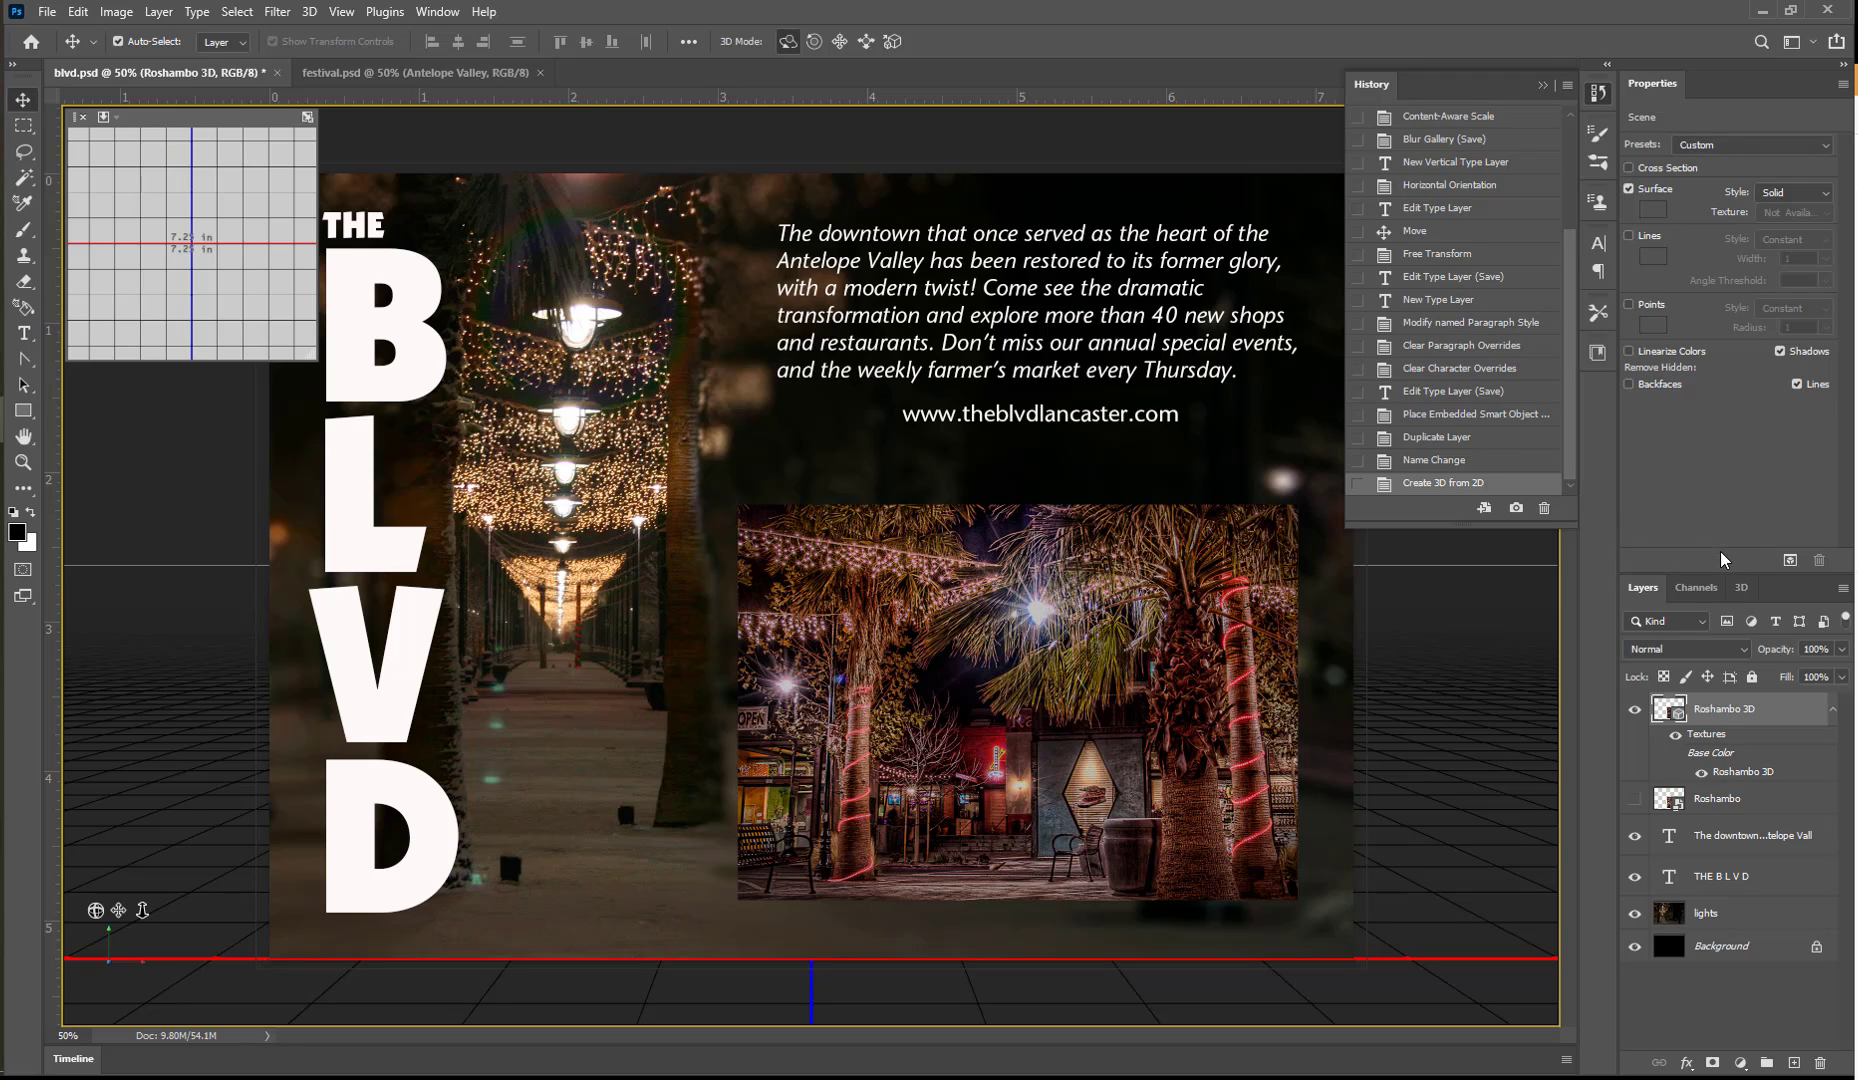
click(1744, 588)
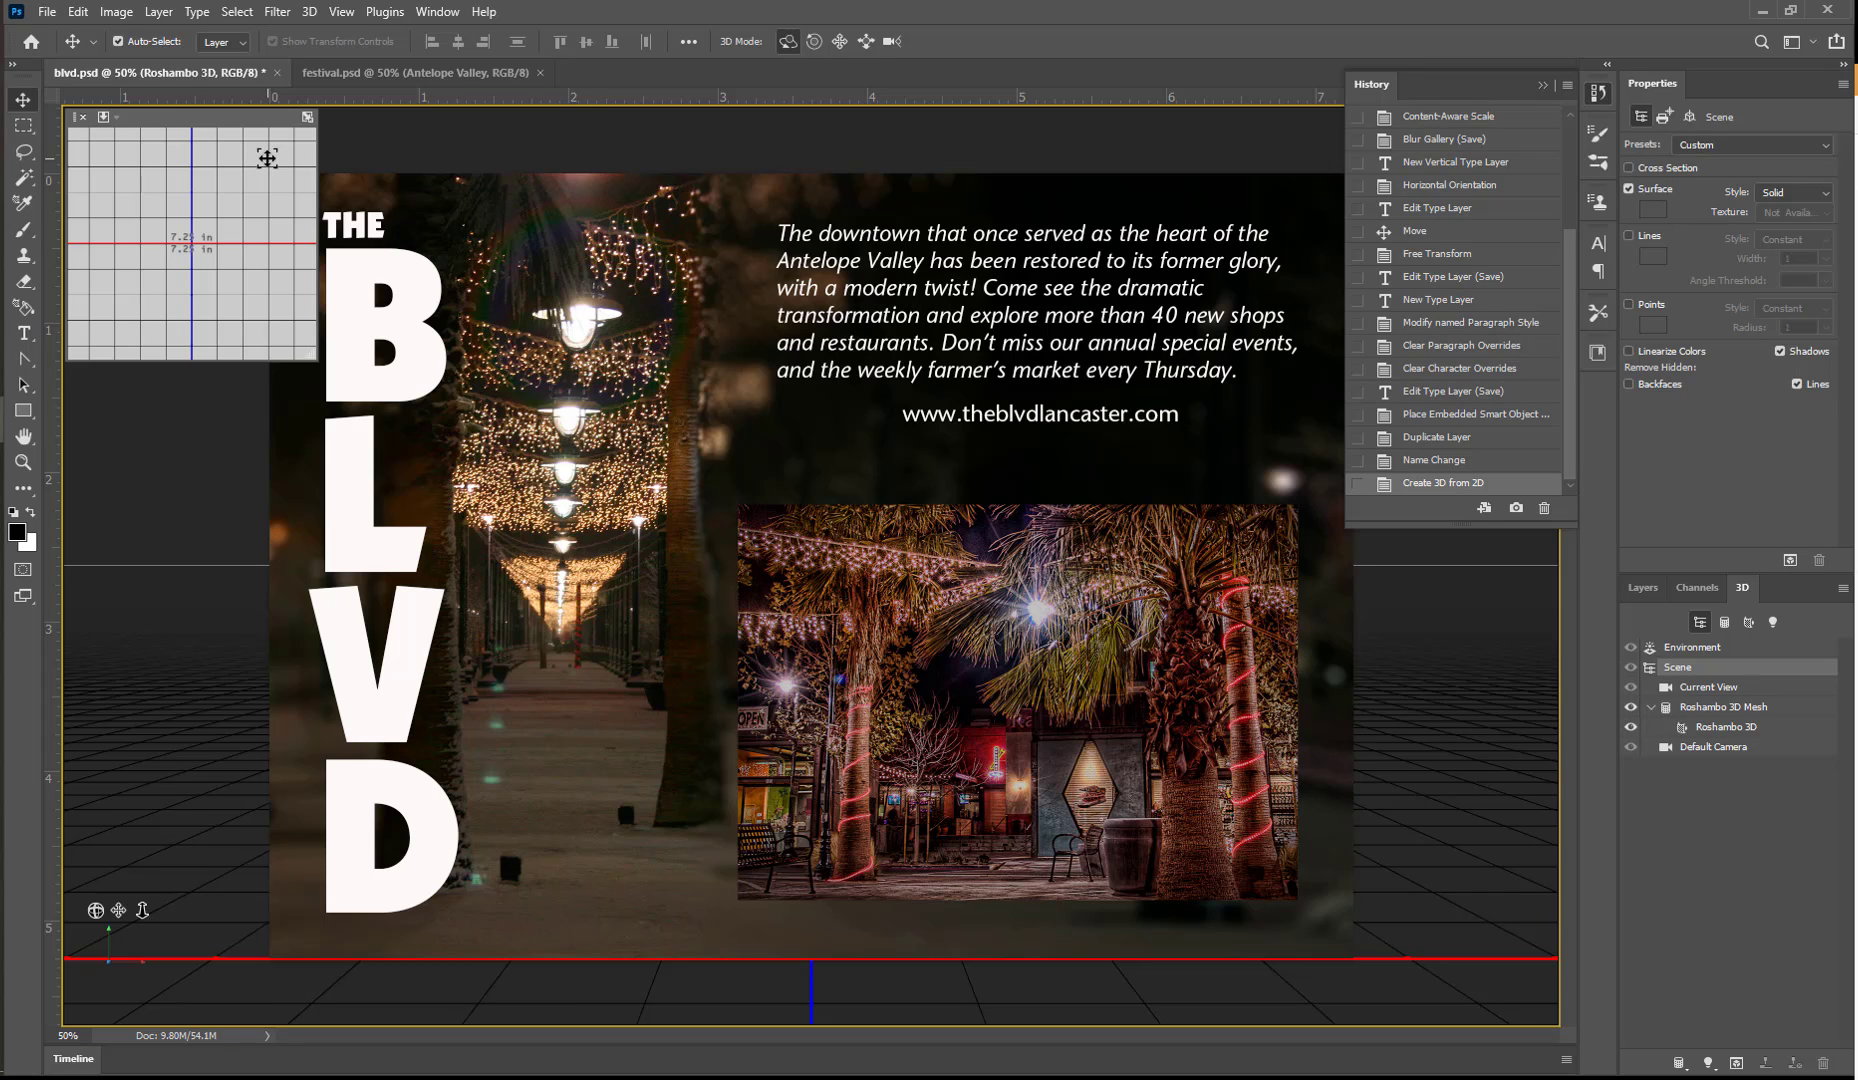
click(1542, 84)
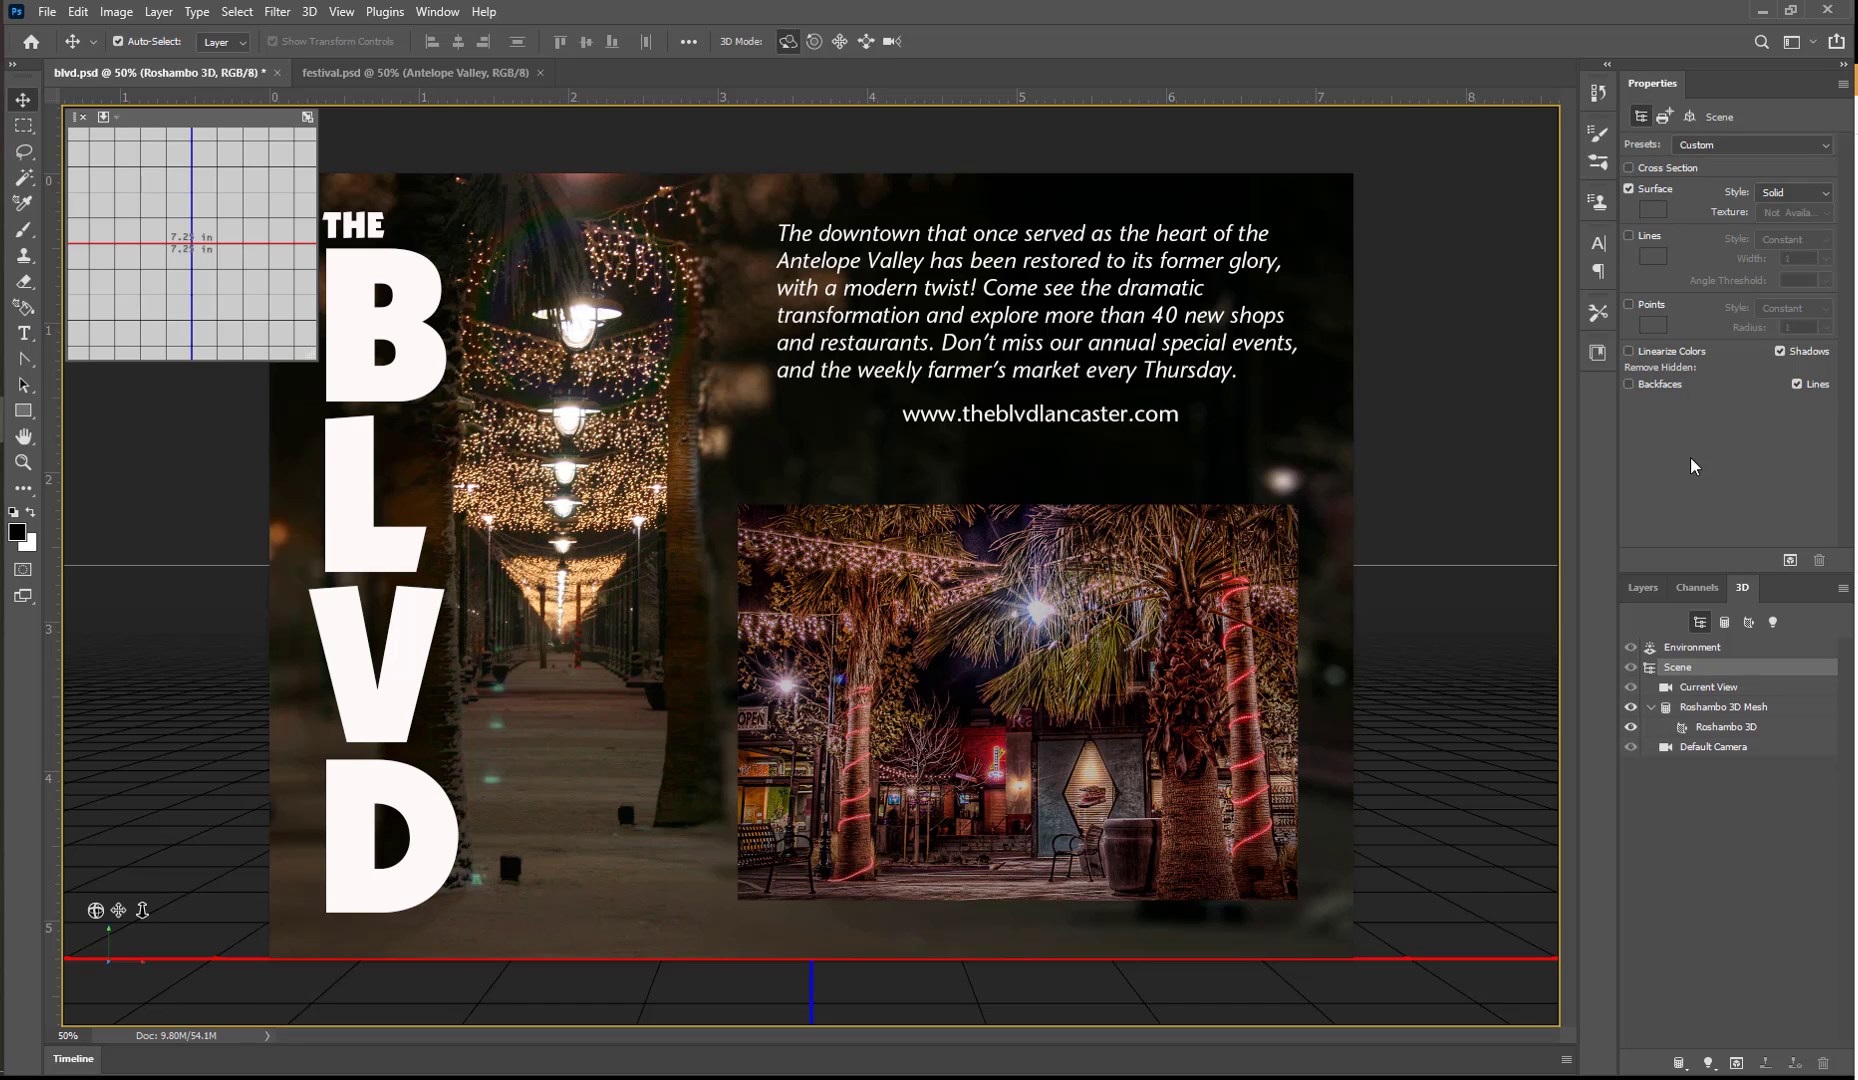
Step: Preview the 3D scene in the secondary view using the Default, Left and Front cameras, and close that view
click(1646, 589)
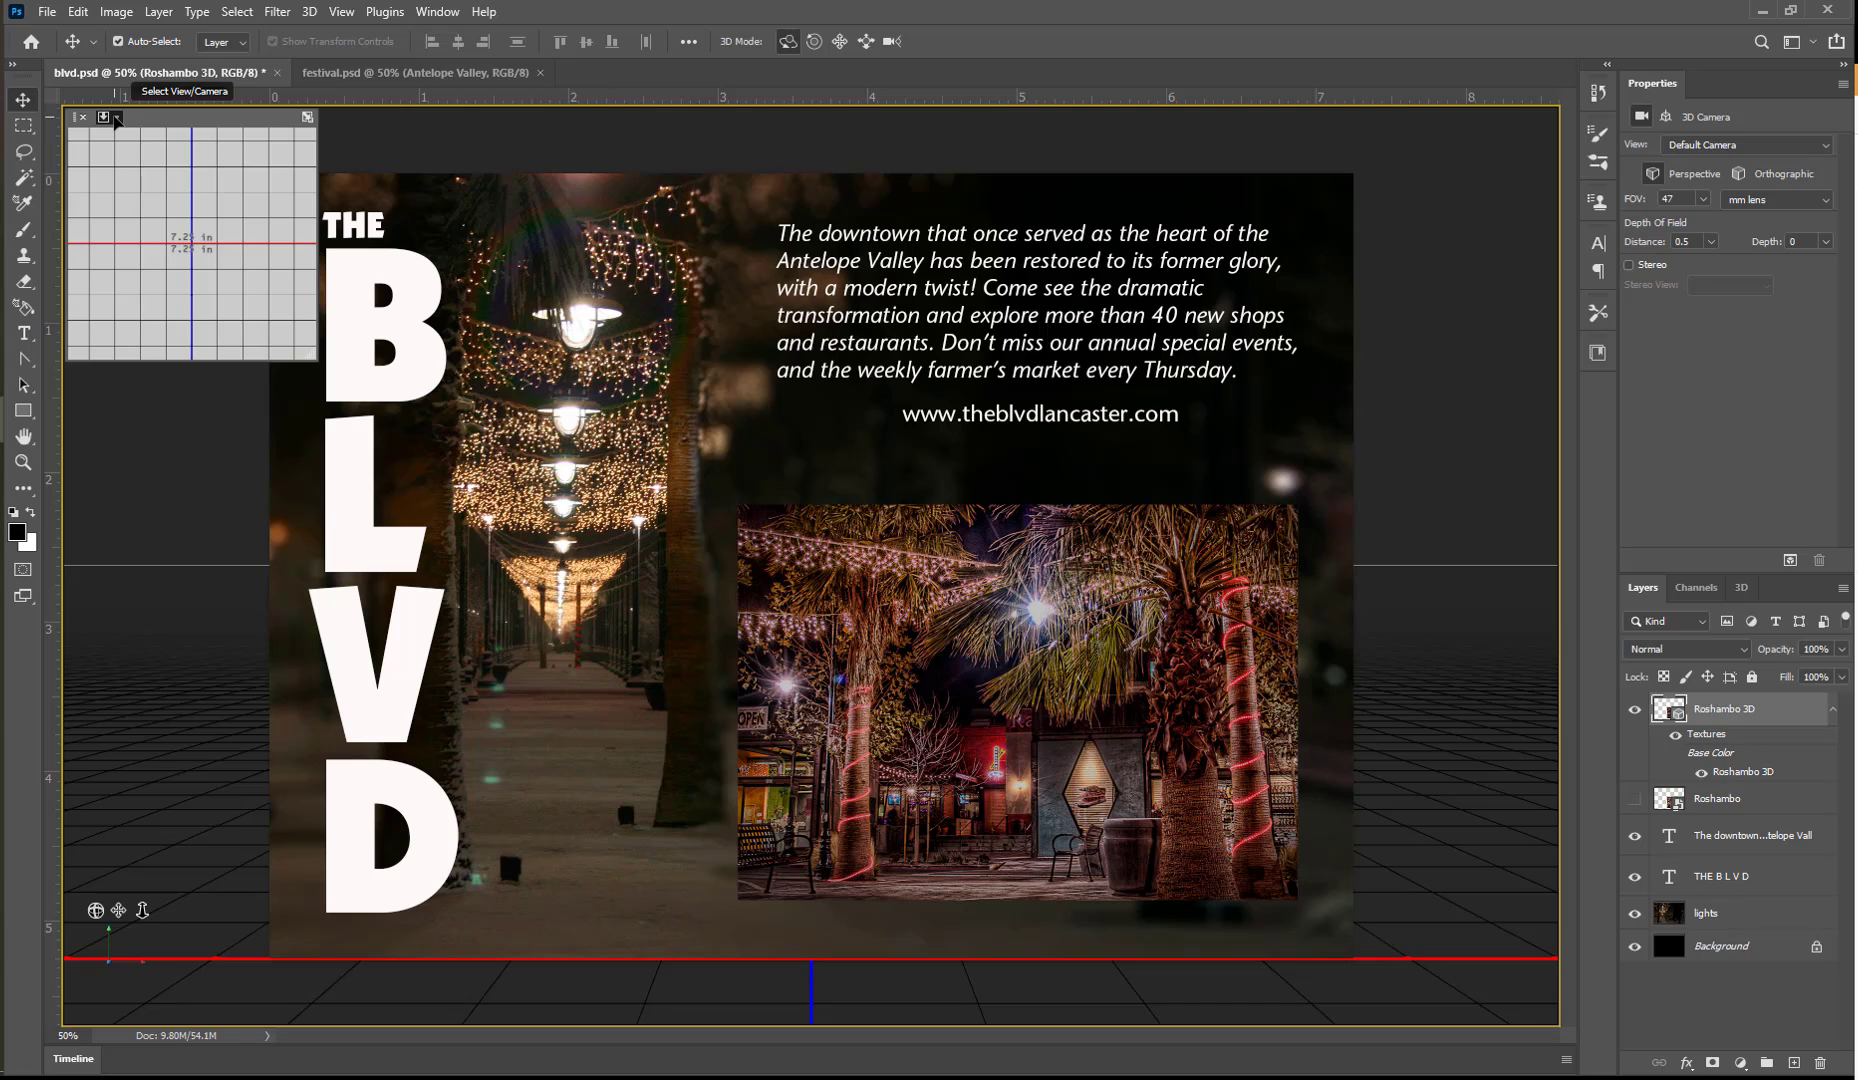
click(116, 119)
click(152, 129)
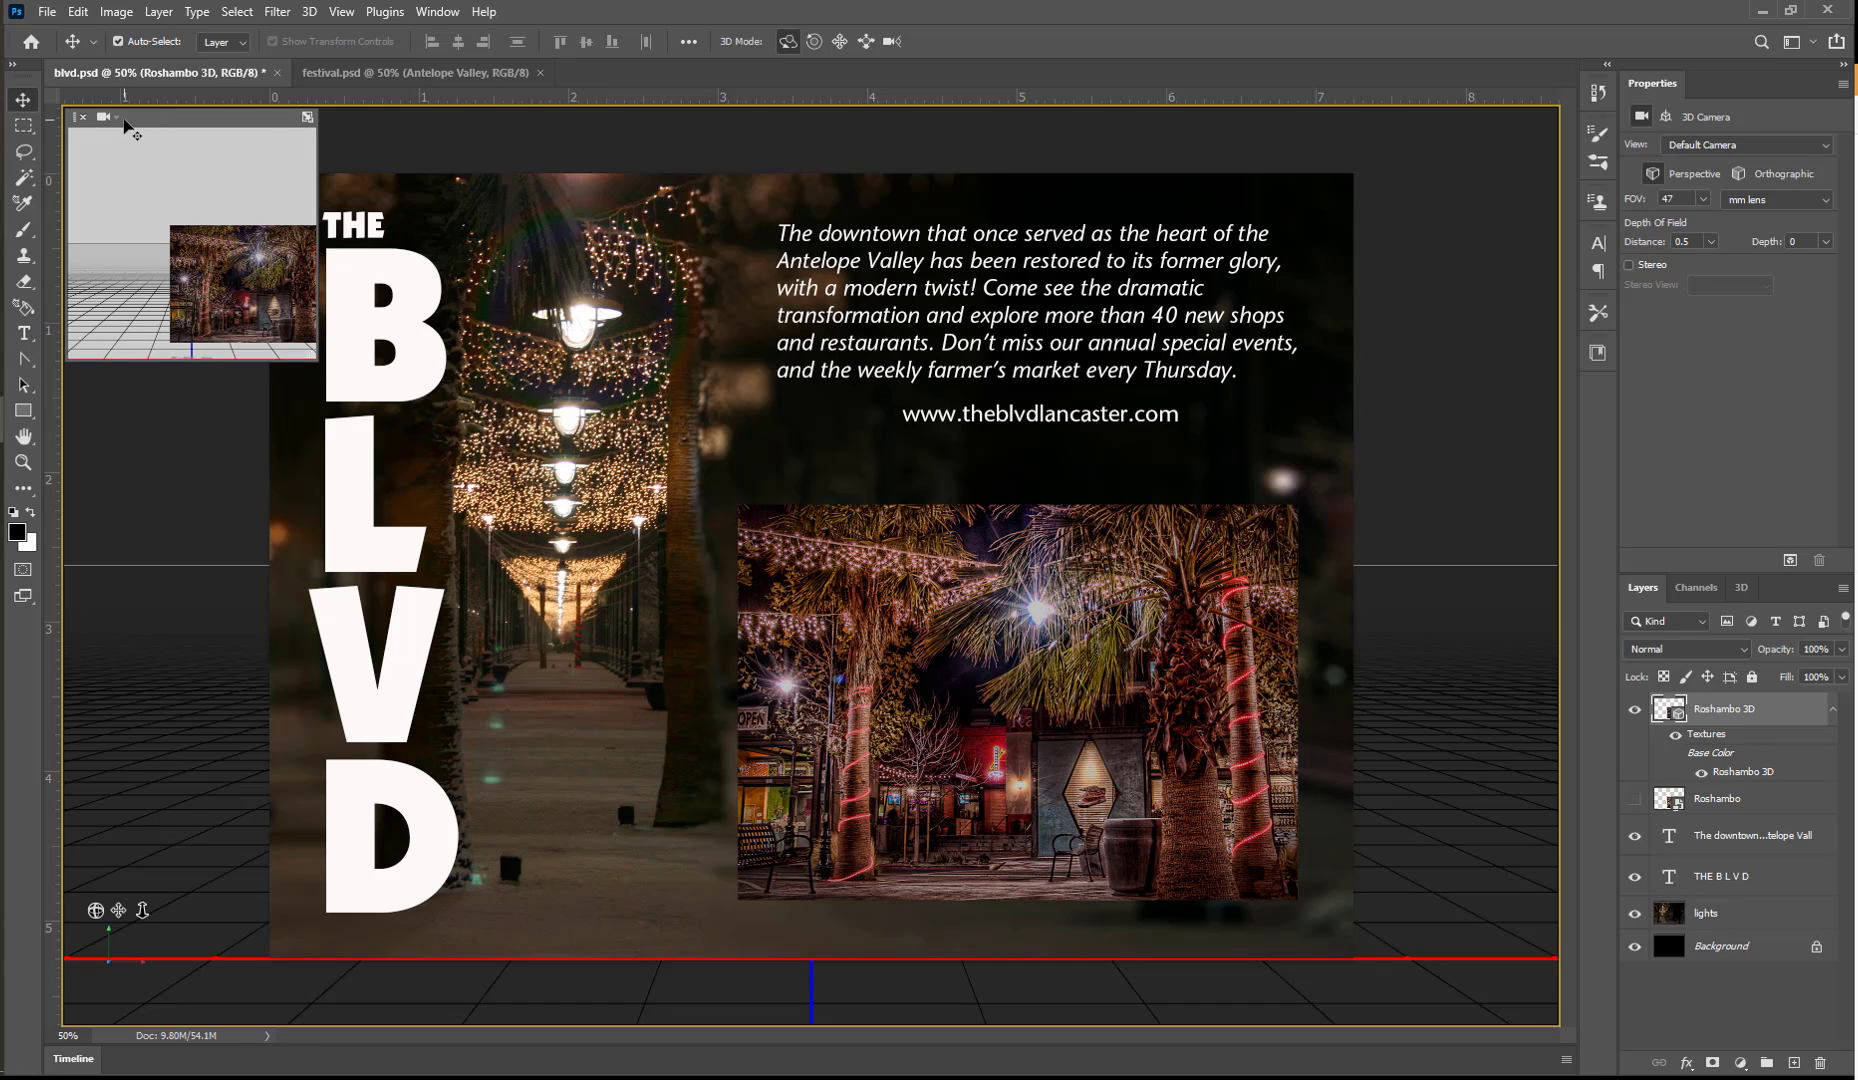
click(114, 118)
click(142, 148)
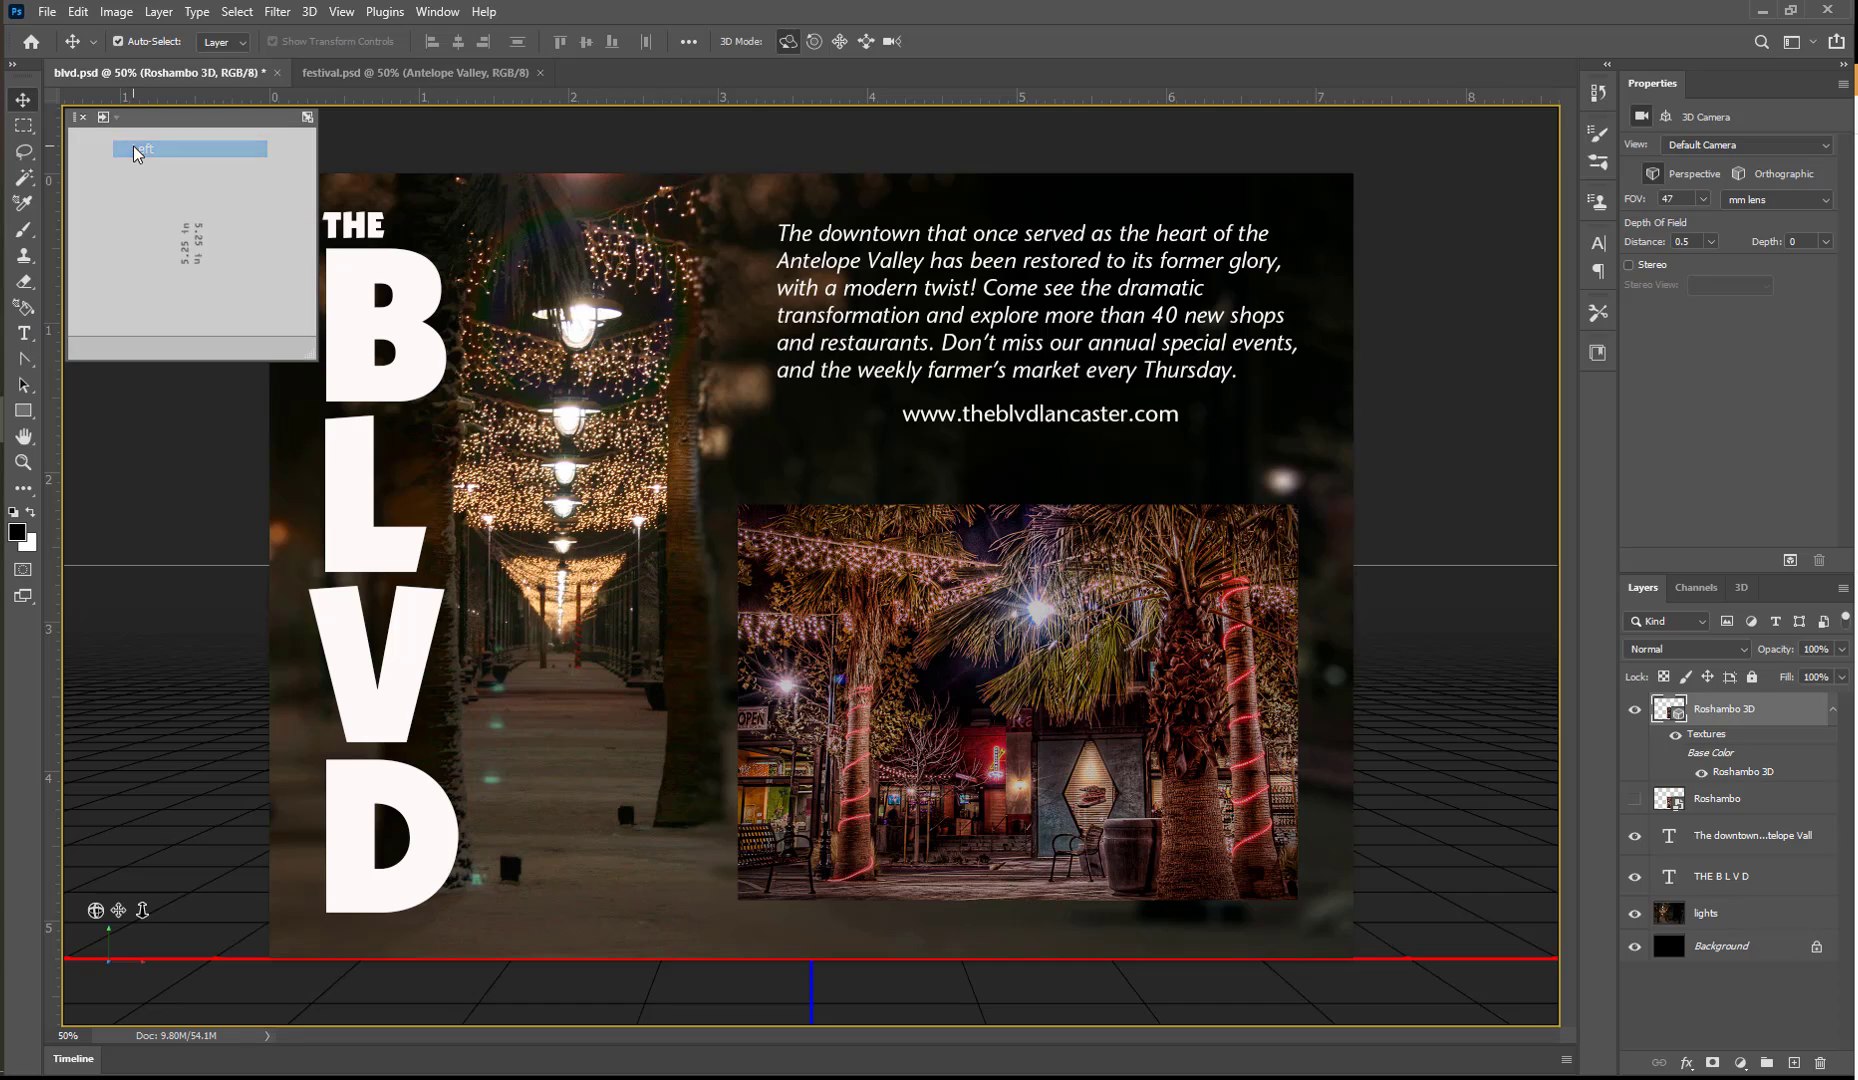
click(116, 122)
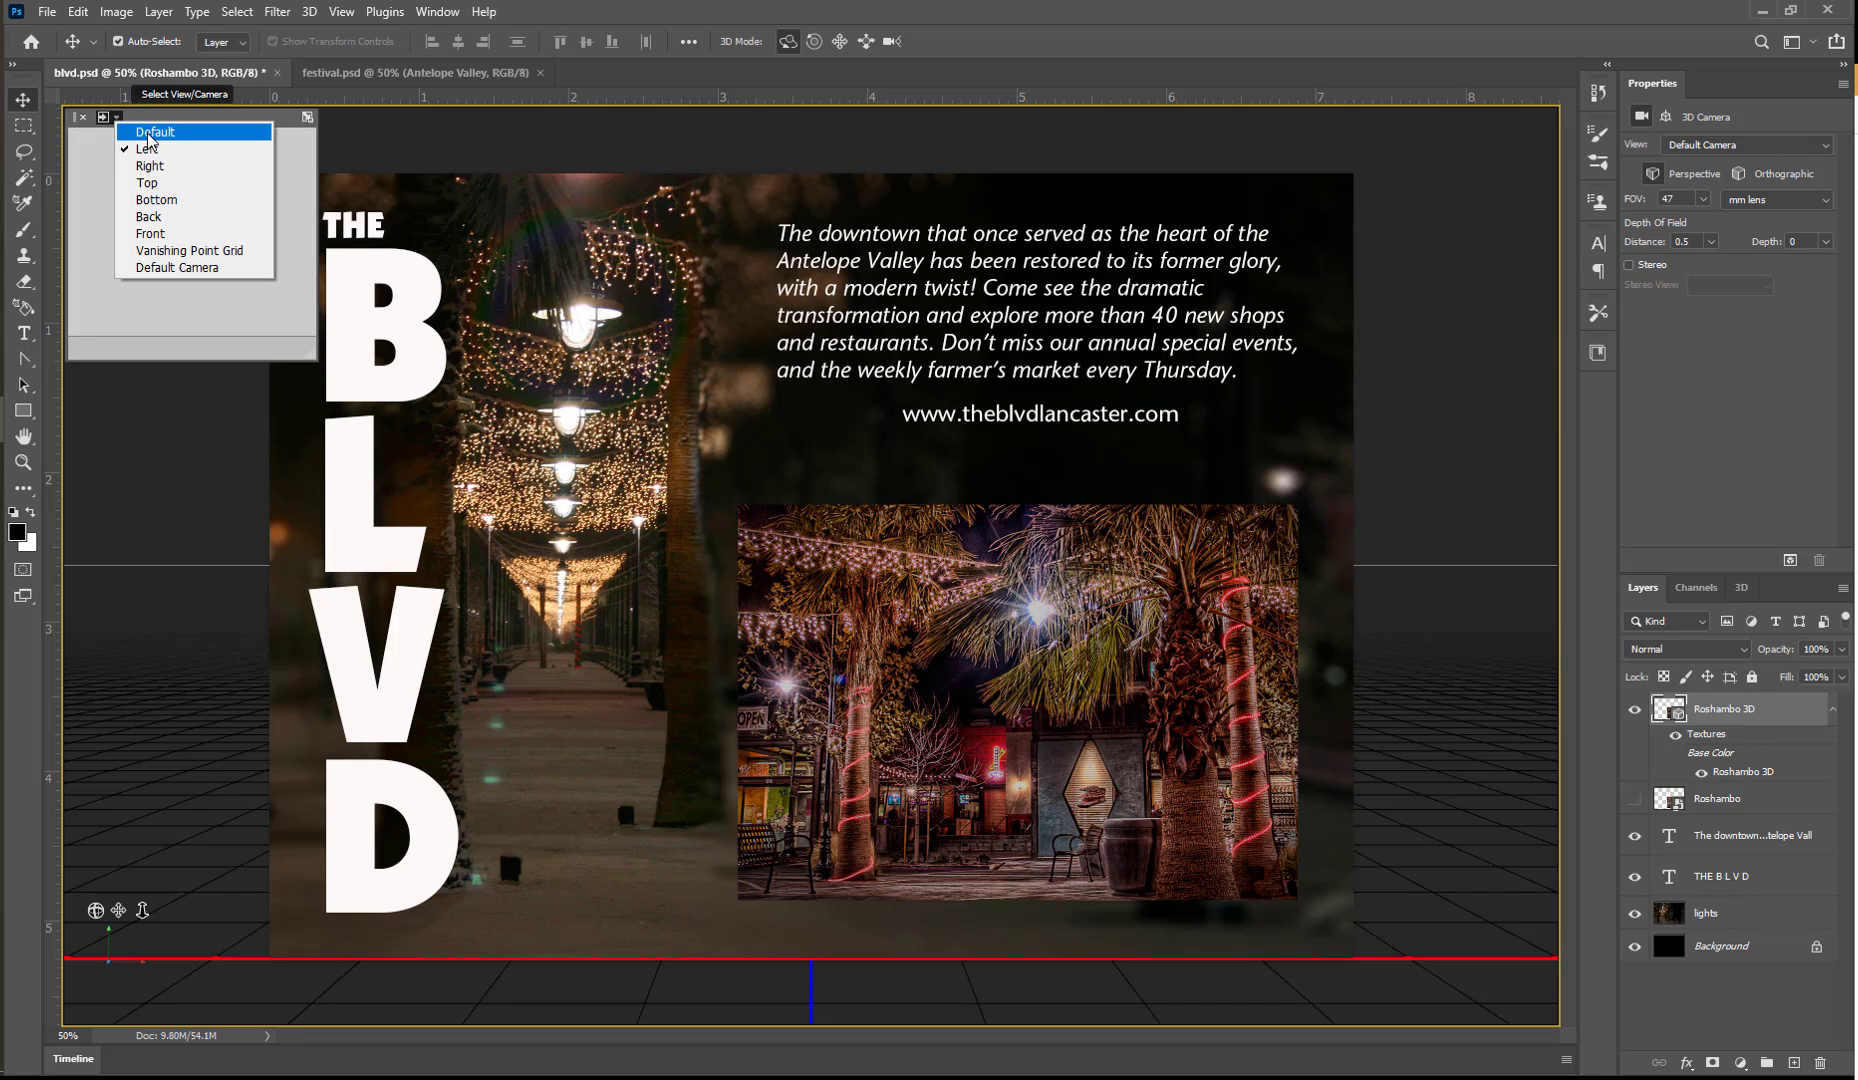
click(151, 236)
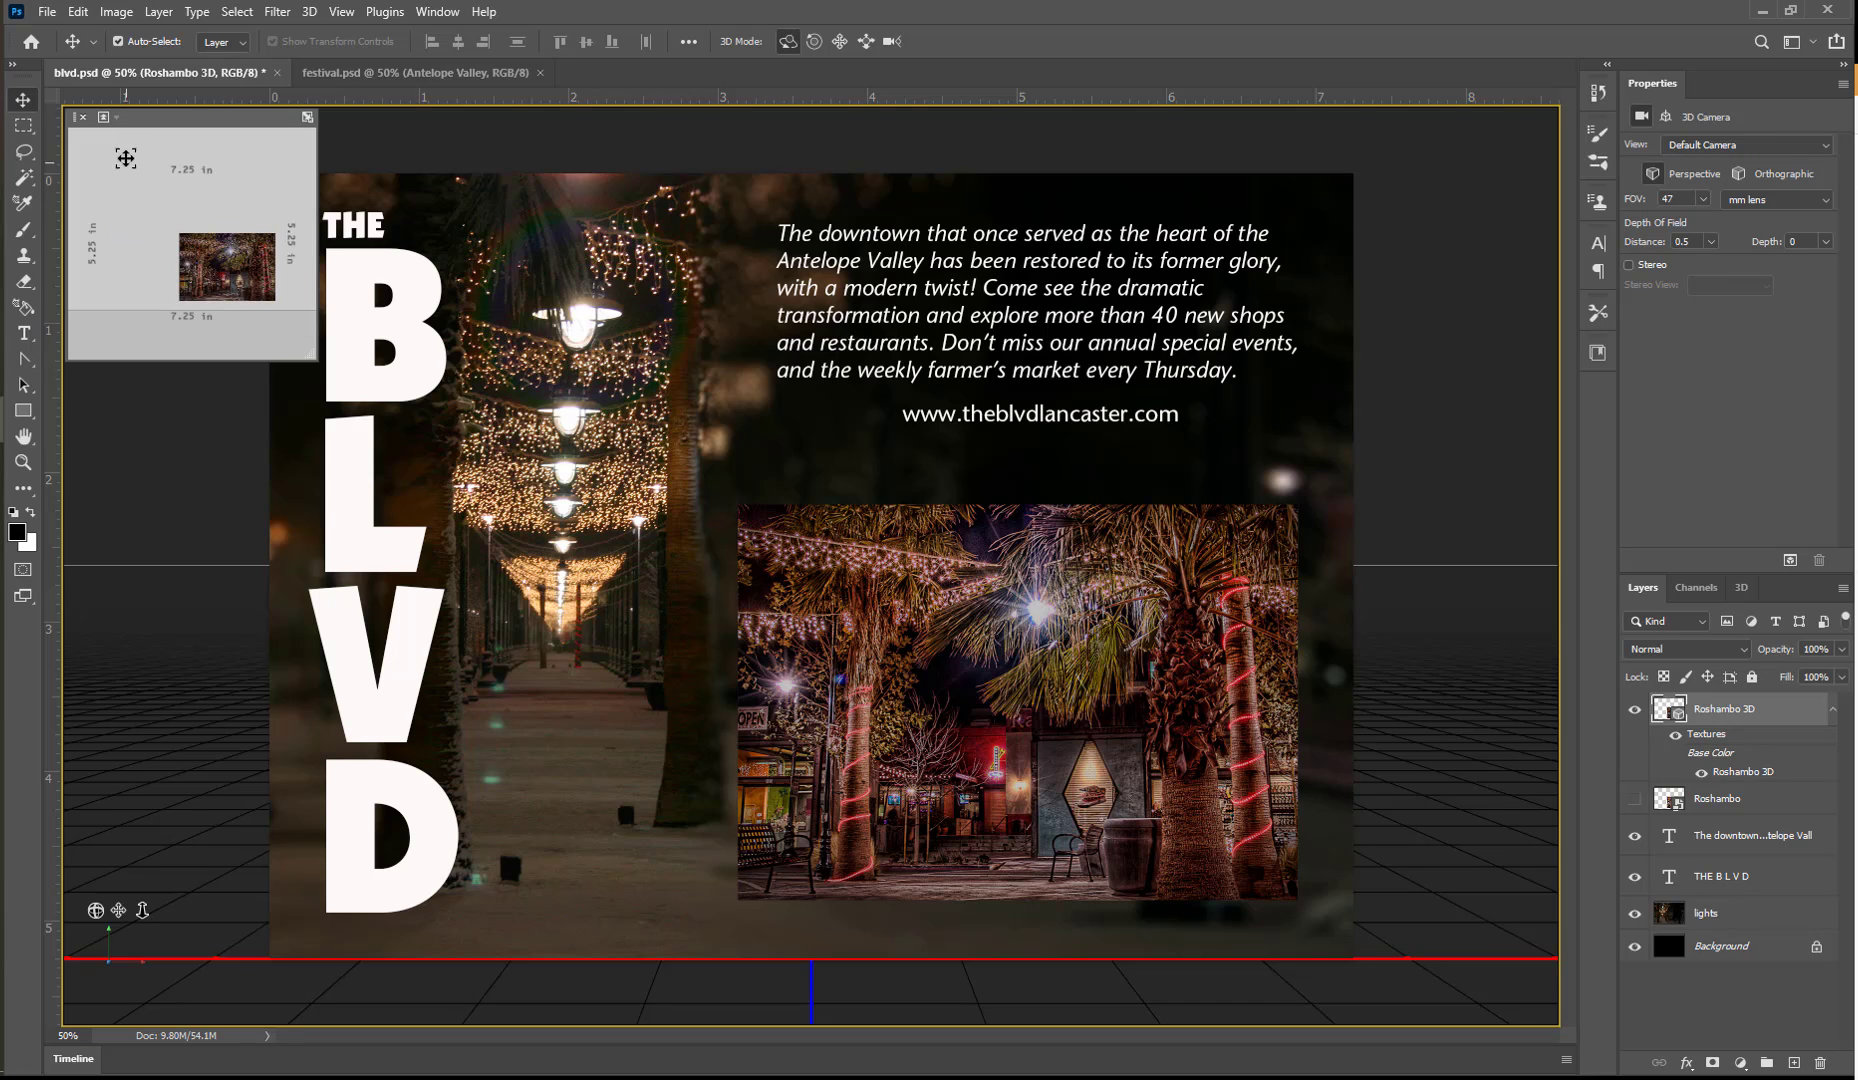
click(117, 120)
click(155, 131)
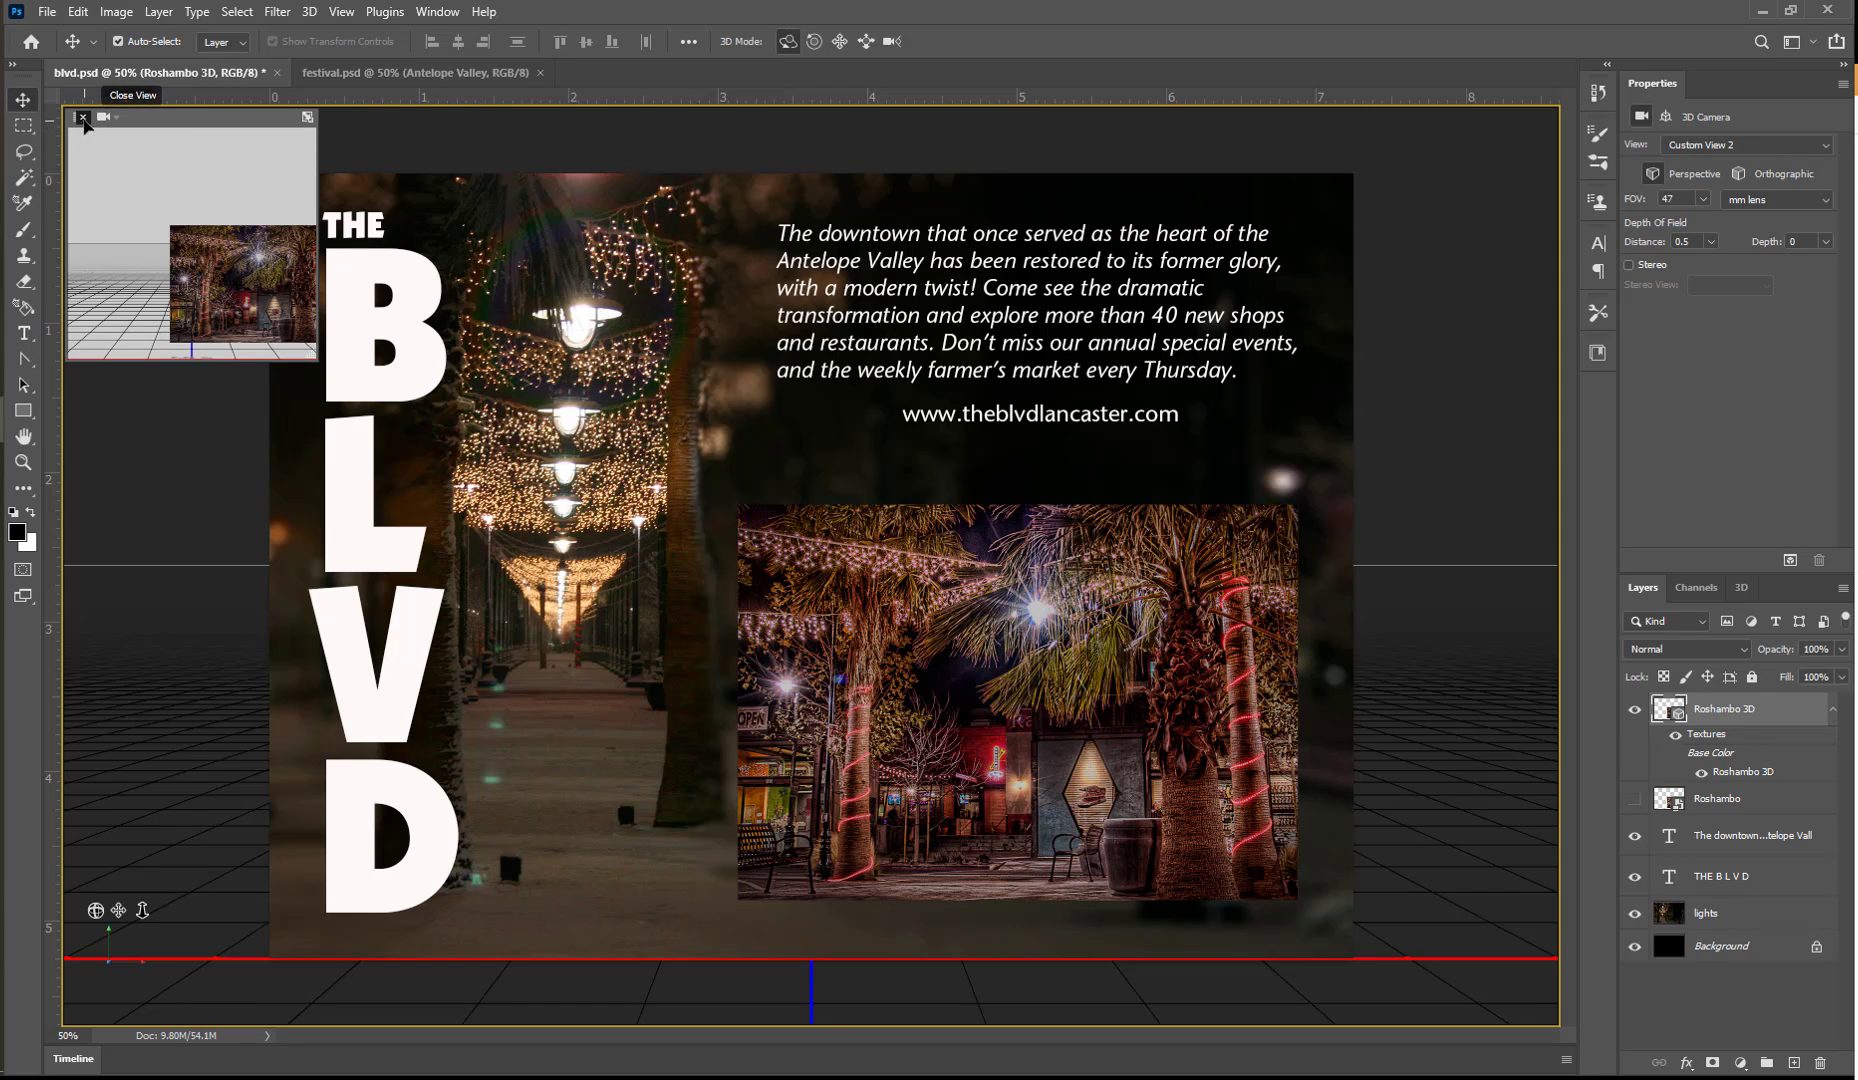
click(83, 118)
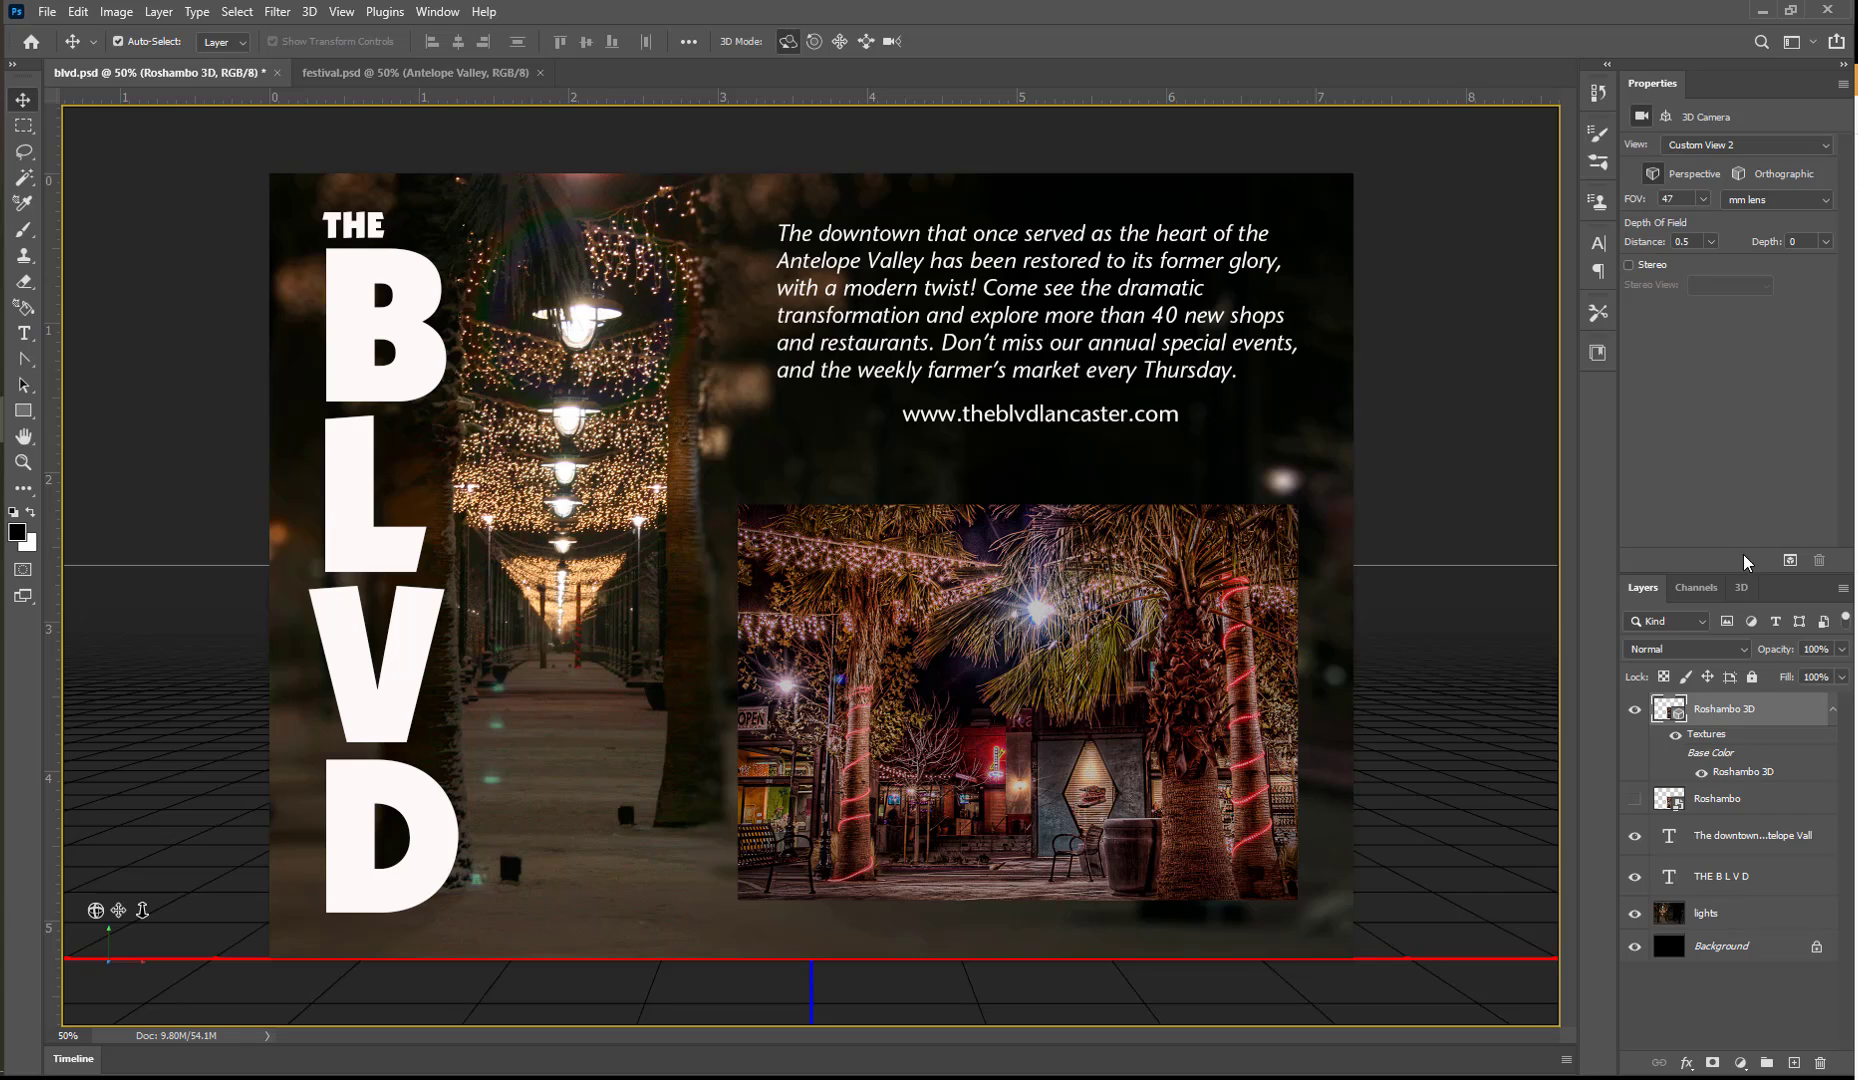
Step: Orbit the 3D scene's Current View camera slightly and reset it to the Default view
click(1739, 589)
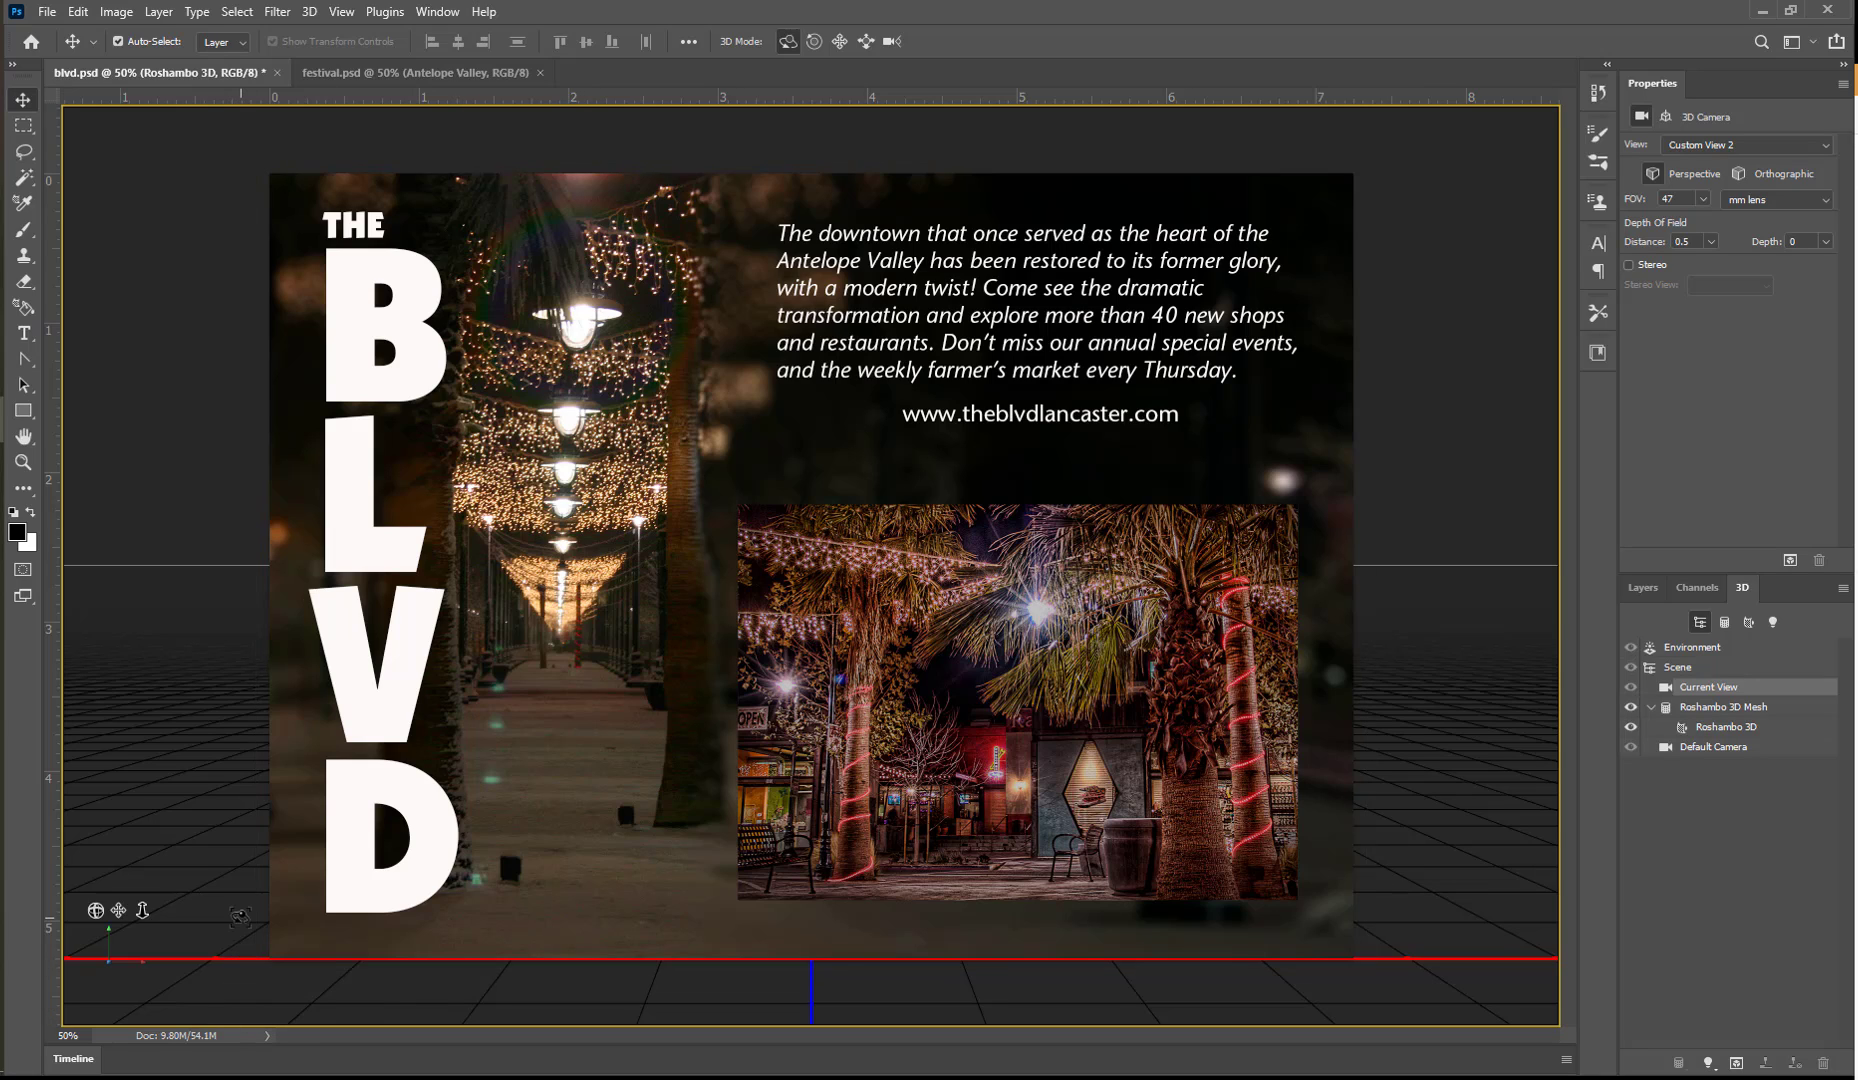
drag(240, 917, 213, 916)
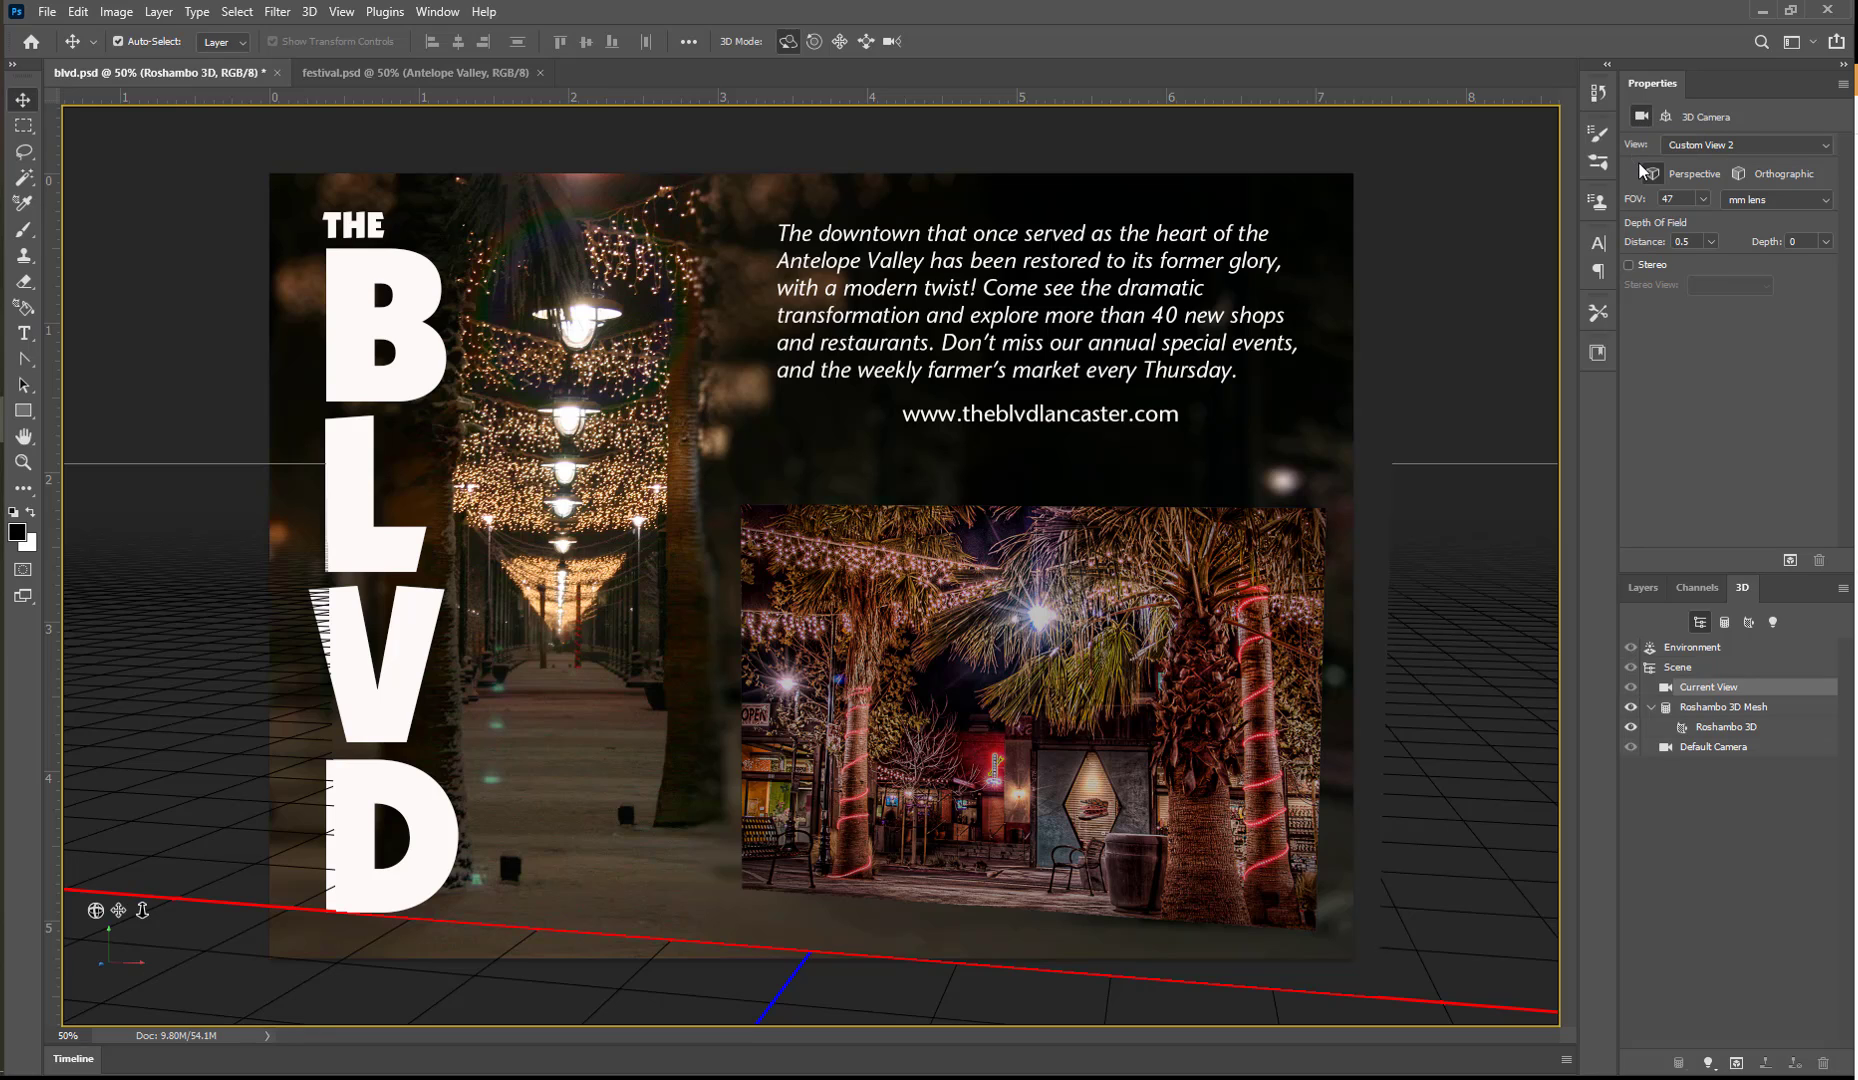
click(1820, 151)
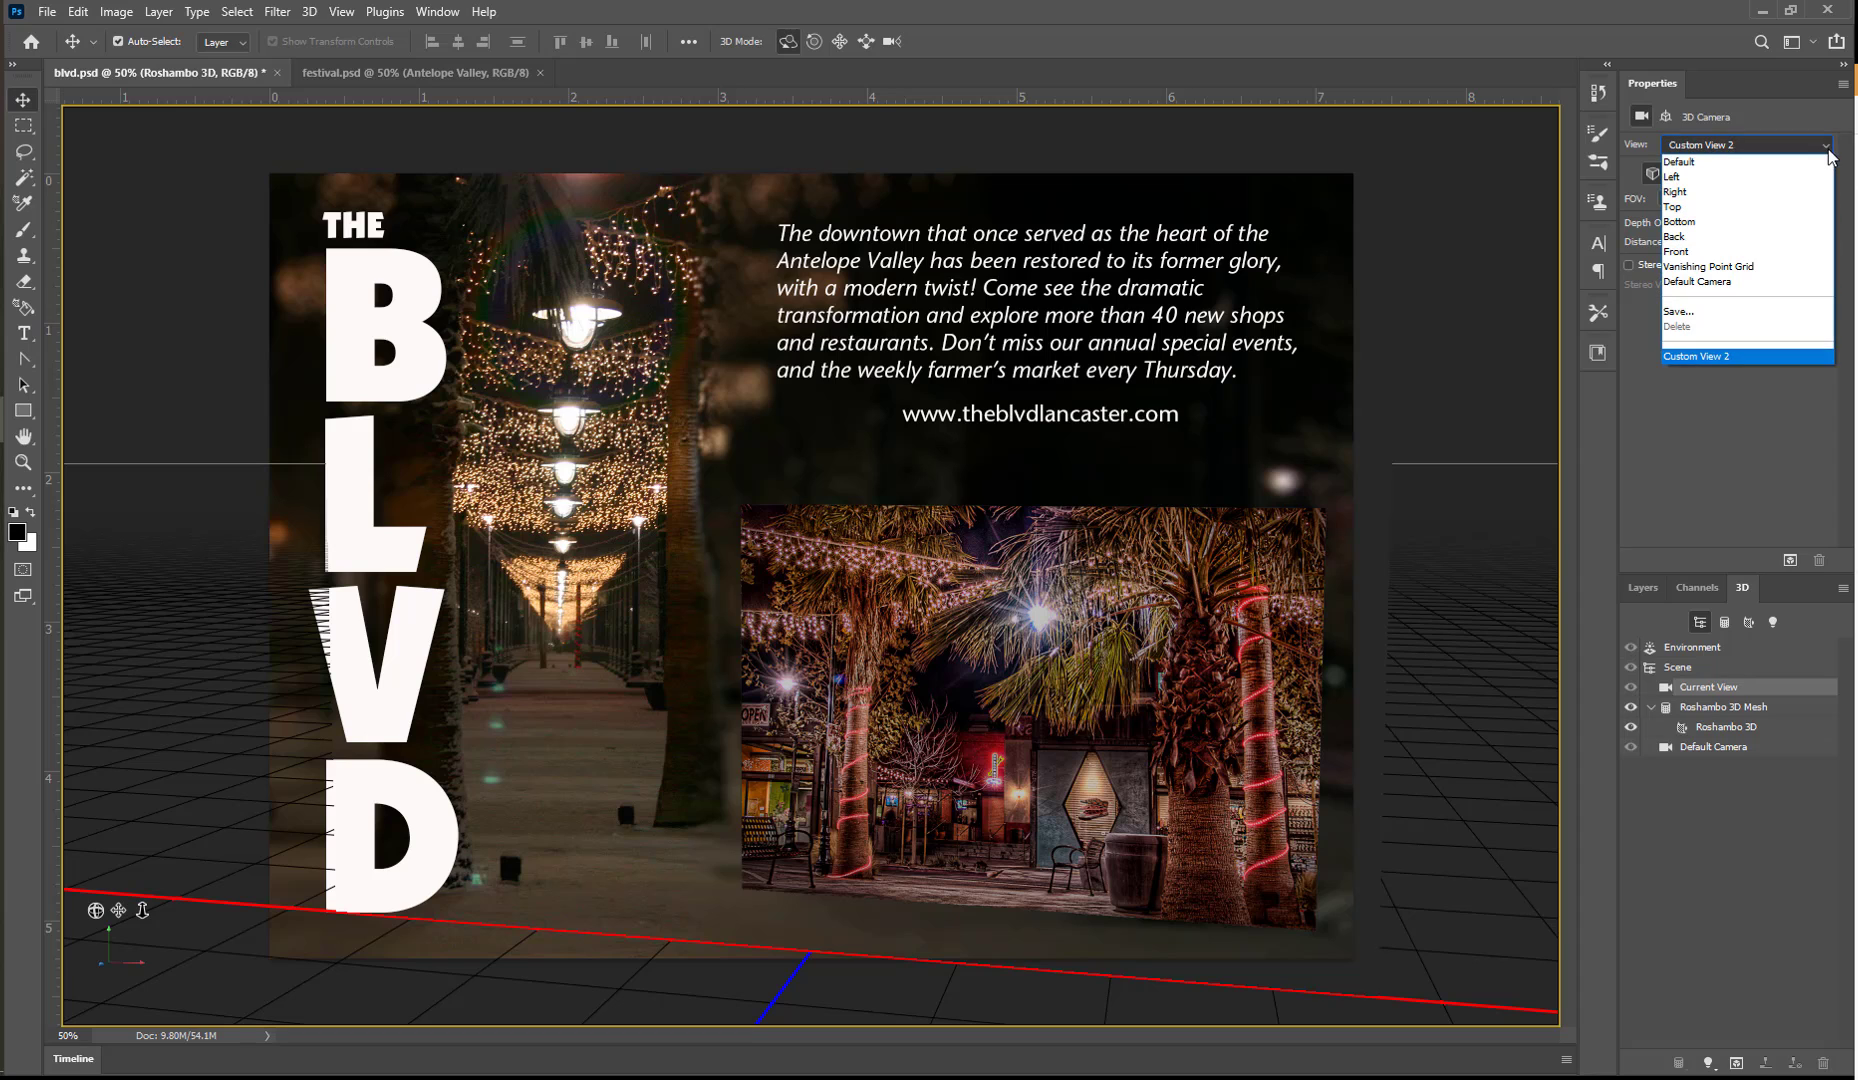
click(1756, 163)
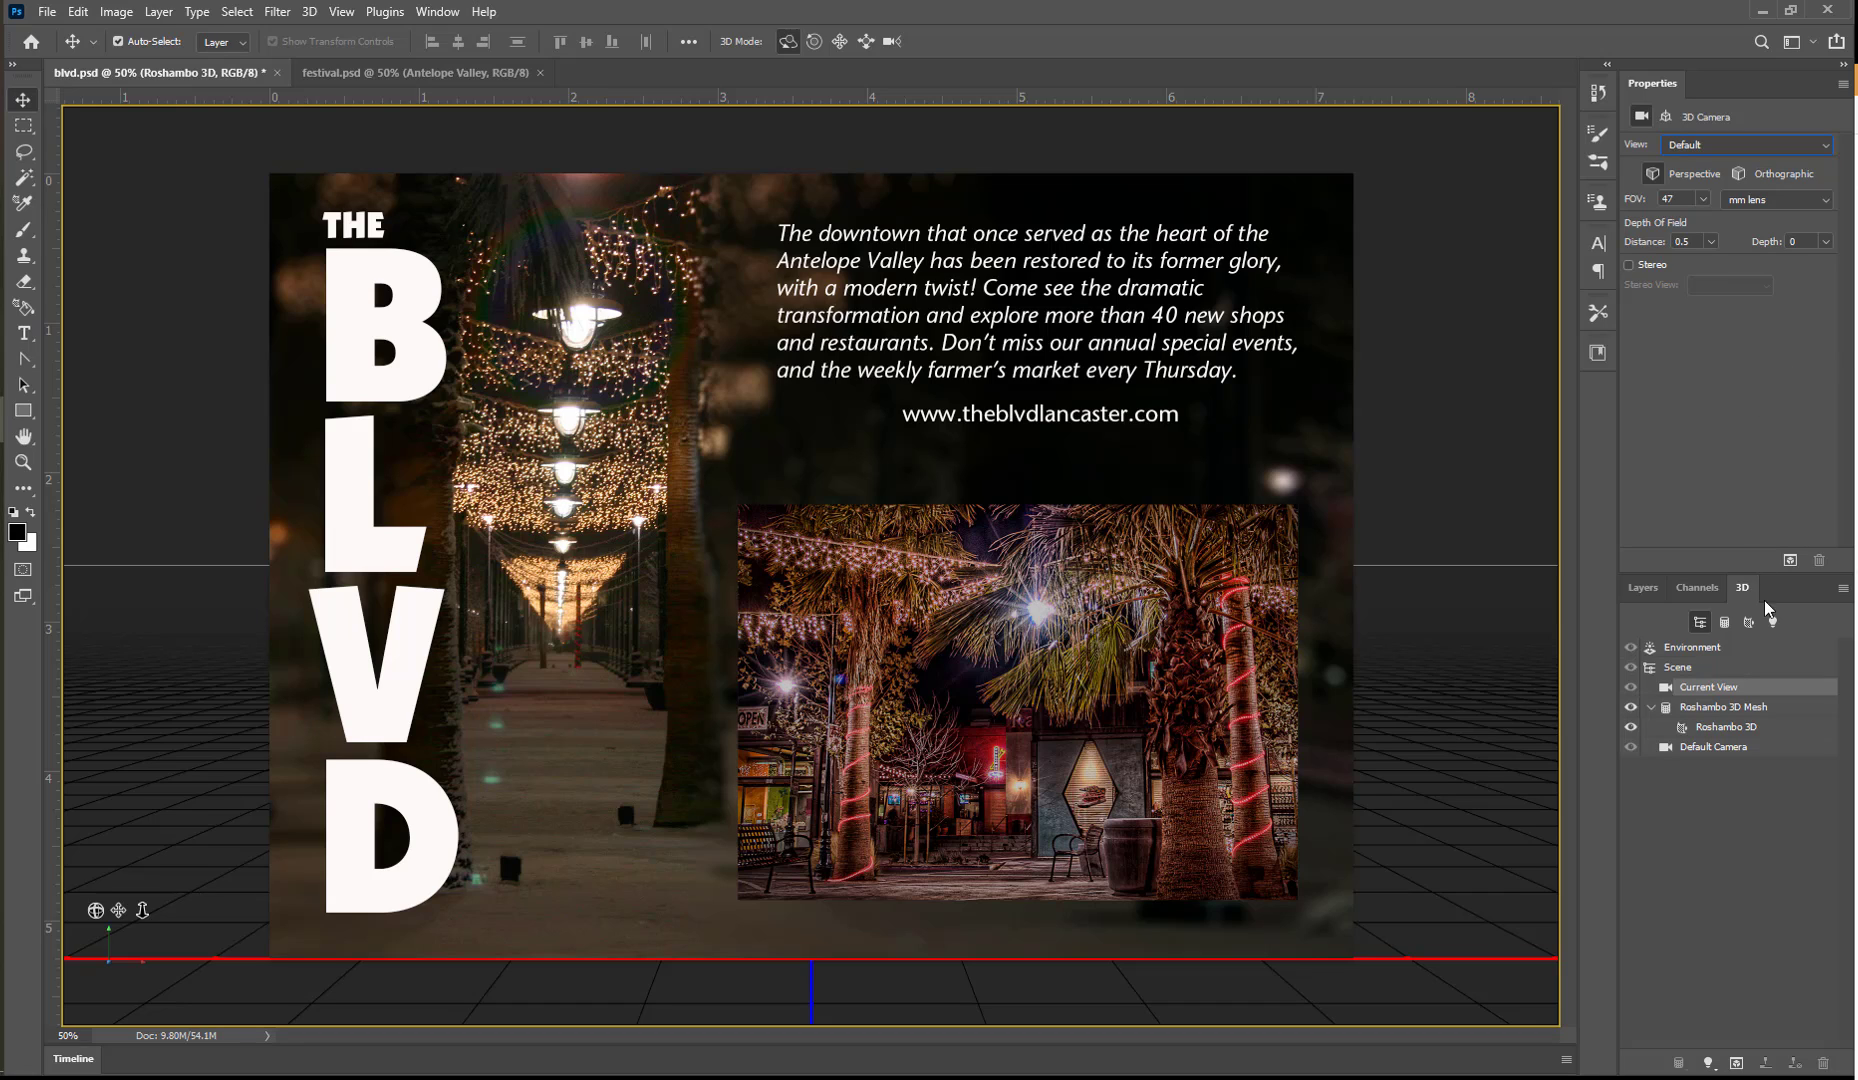
Step: Move the Roshambo 3D Mesh slightly down and left, and tilt it slightly counterclockwise around its Z axis
click(1760, 710)
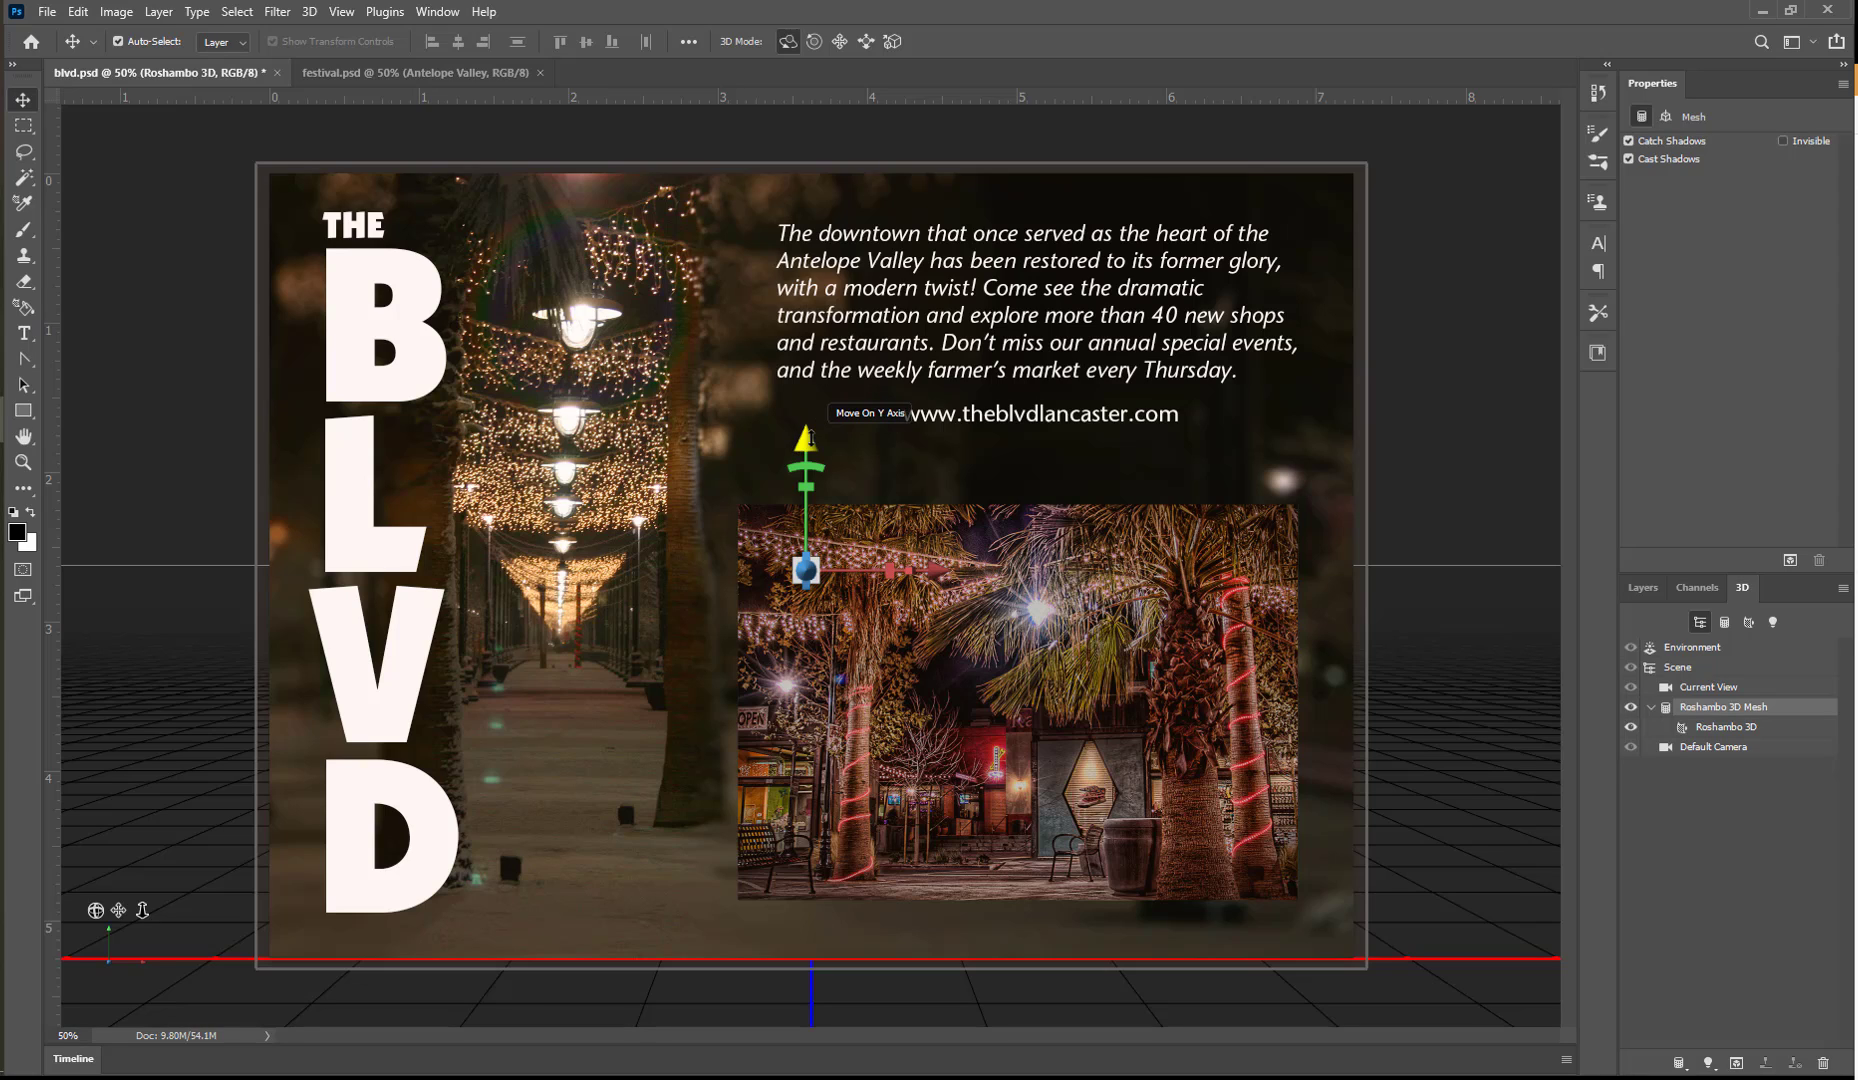
mouse_move(808, 437)
mouse_down()
mouse_move(808, 393)
mouse_move(808, 471)
mouse_up()
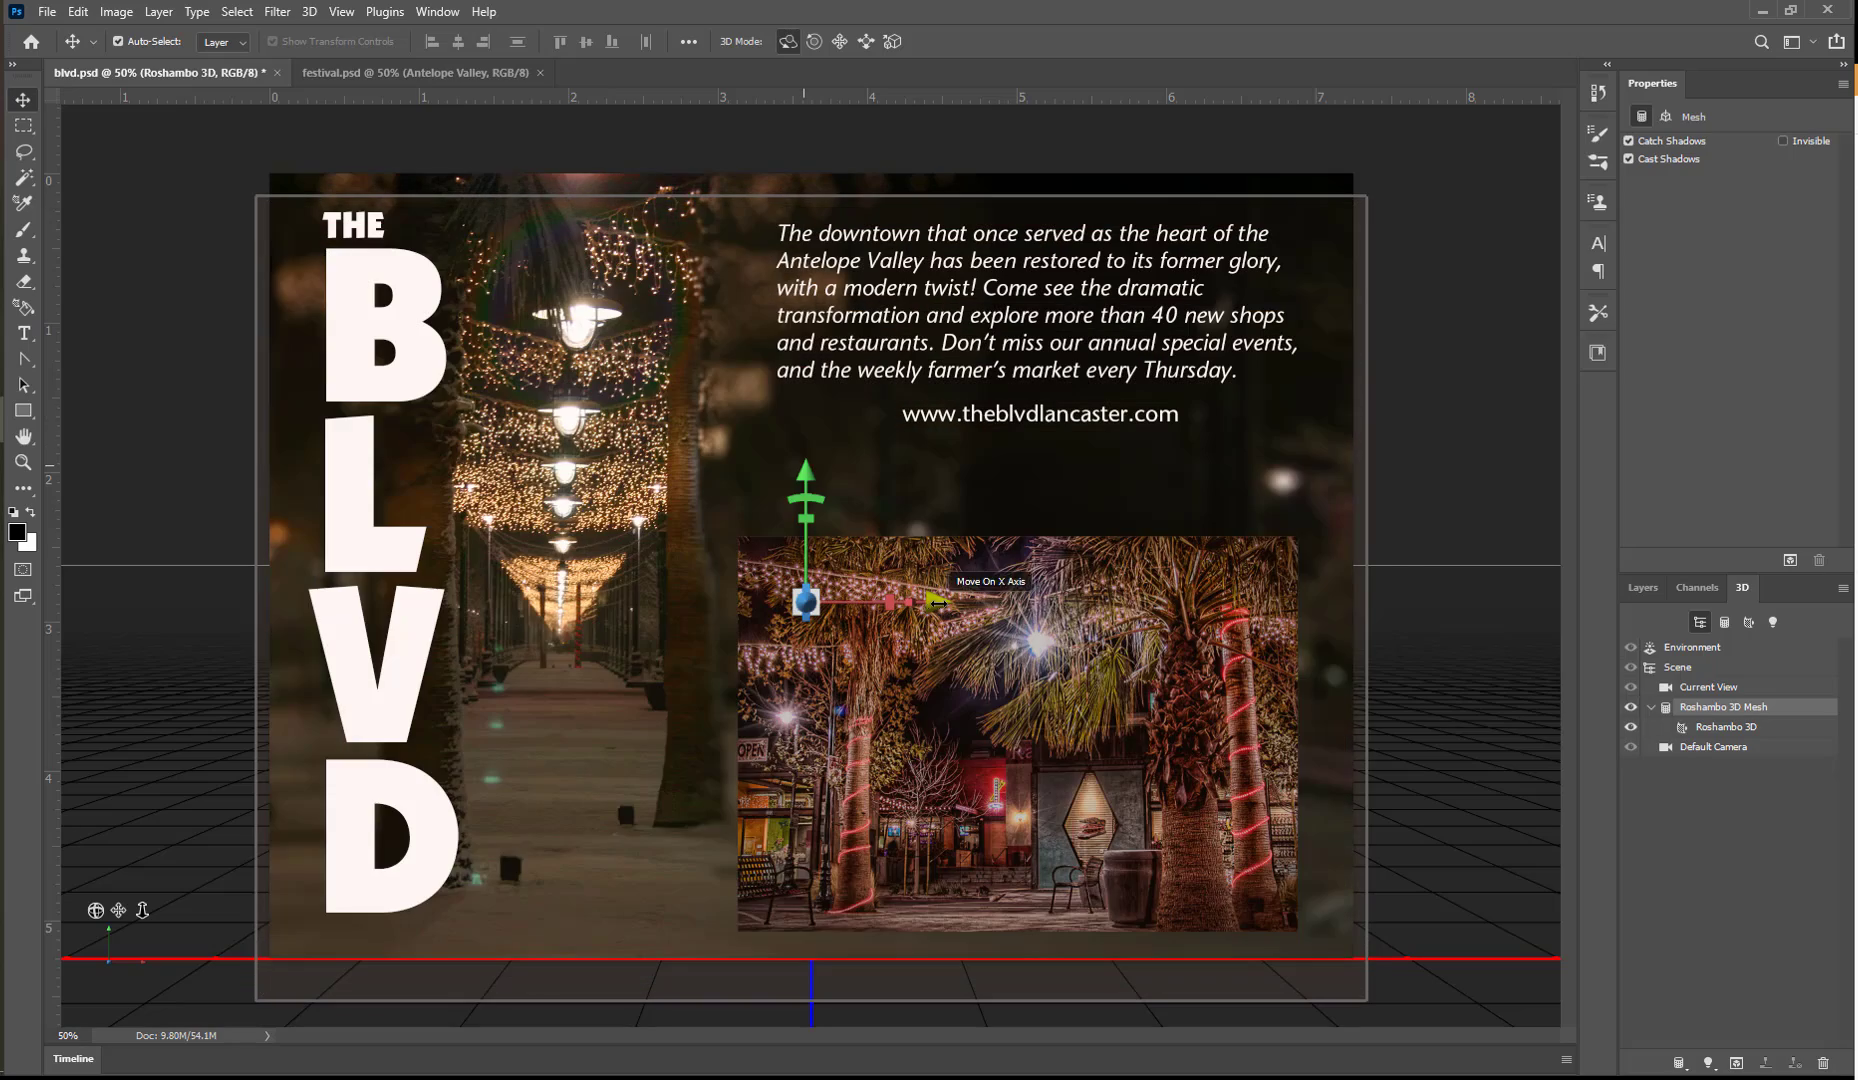
mouse_move(955, 602)
mouse_down()
mouse_move(1007, 602)
mouse_move(949, 602)
mouse_up()
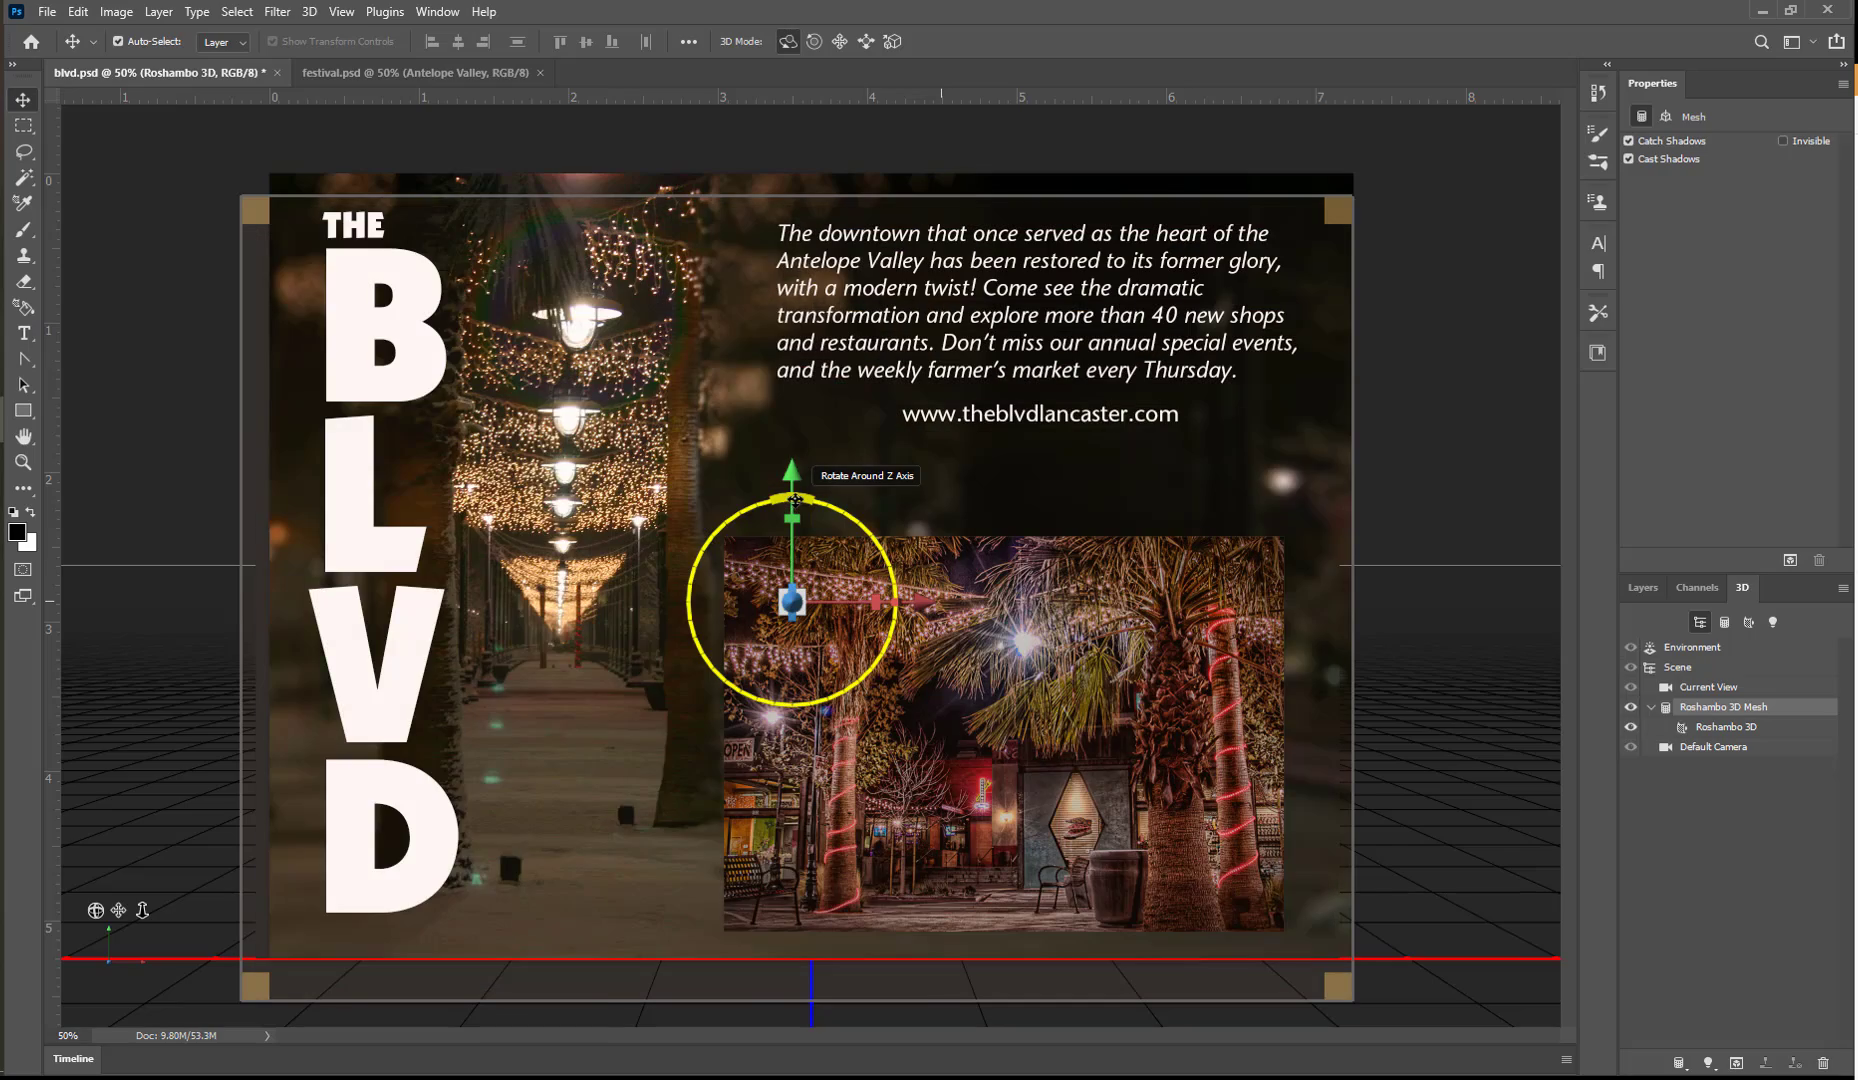
mouse_move(794, 499)
mouse_down()
mouse_move(805, 600)
mouse_move(796, 498)
mouse_up()
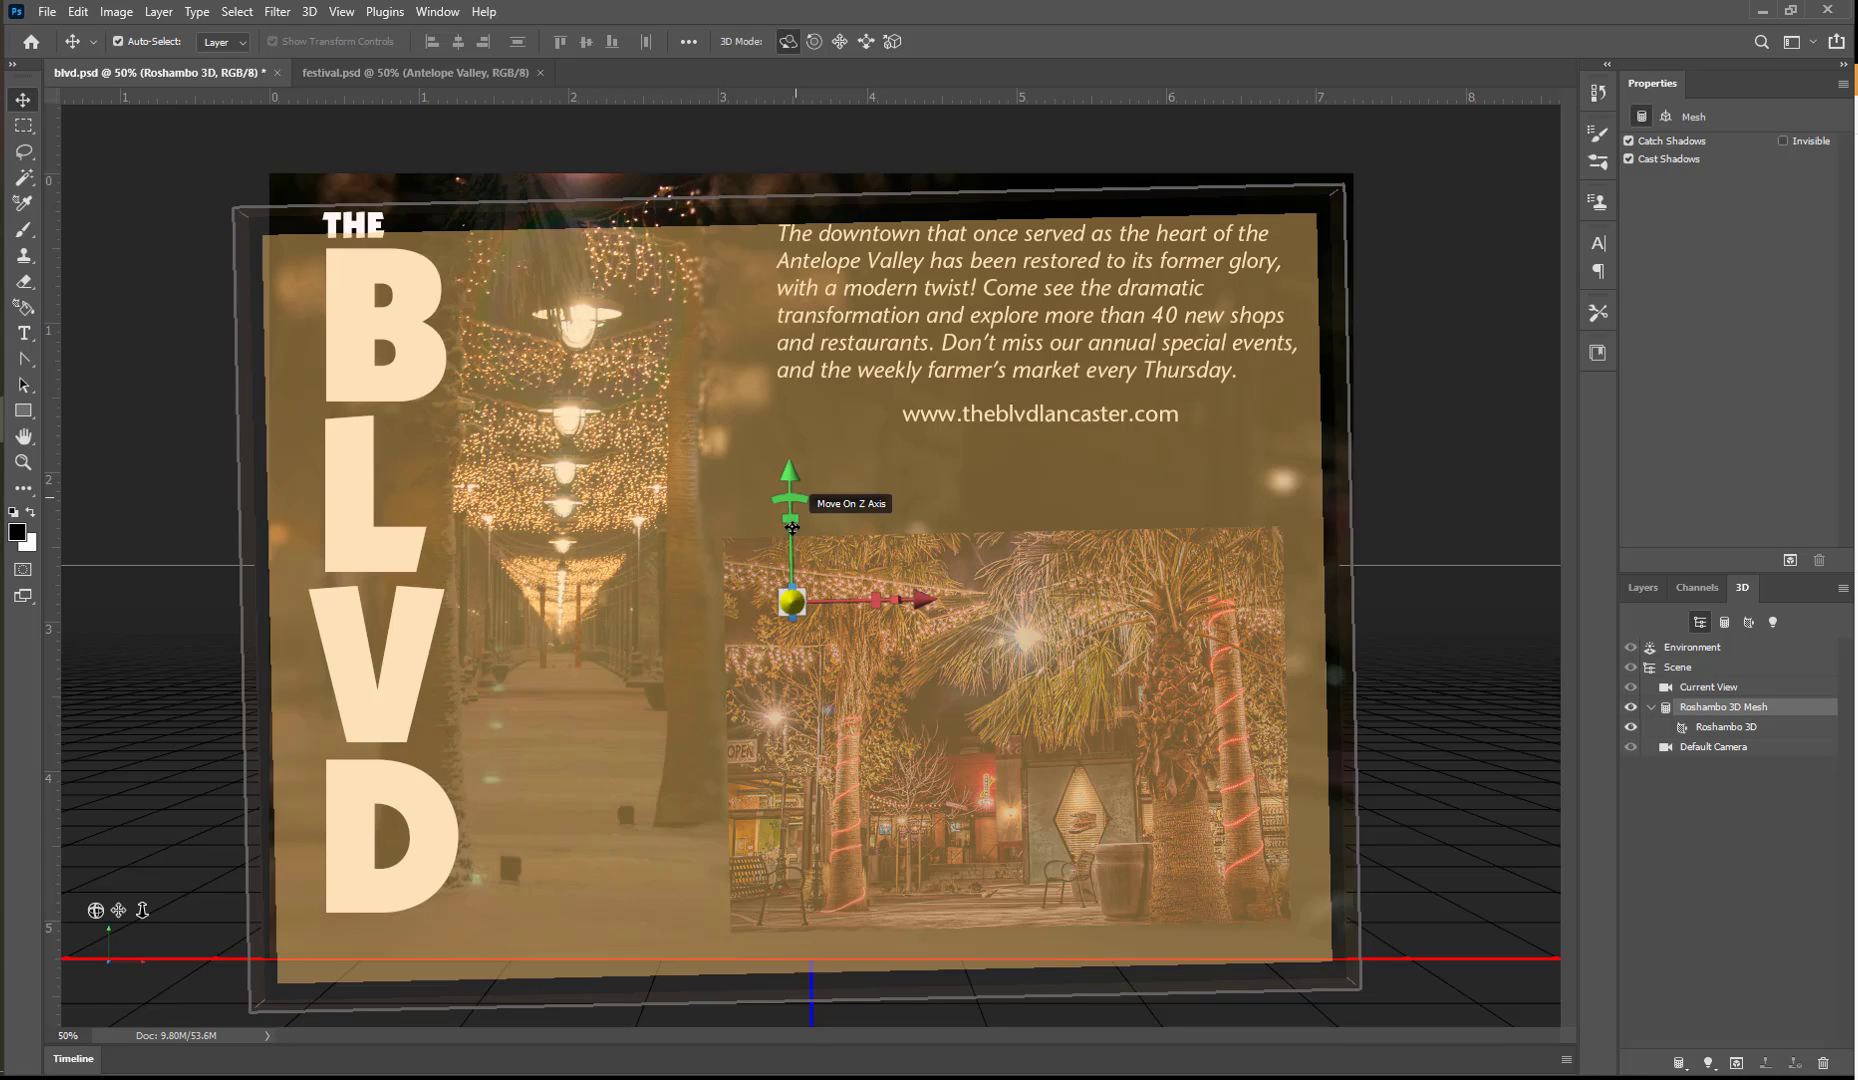
mouse_move(792, 527)
mouse_down()
mouse_move(676, 528)
mouse_move(787, 528)
mouse_up()
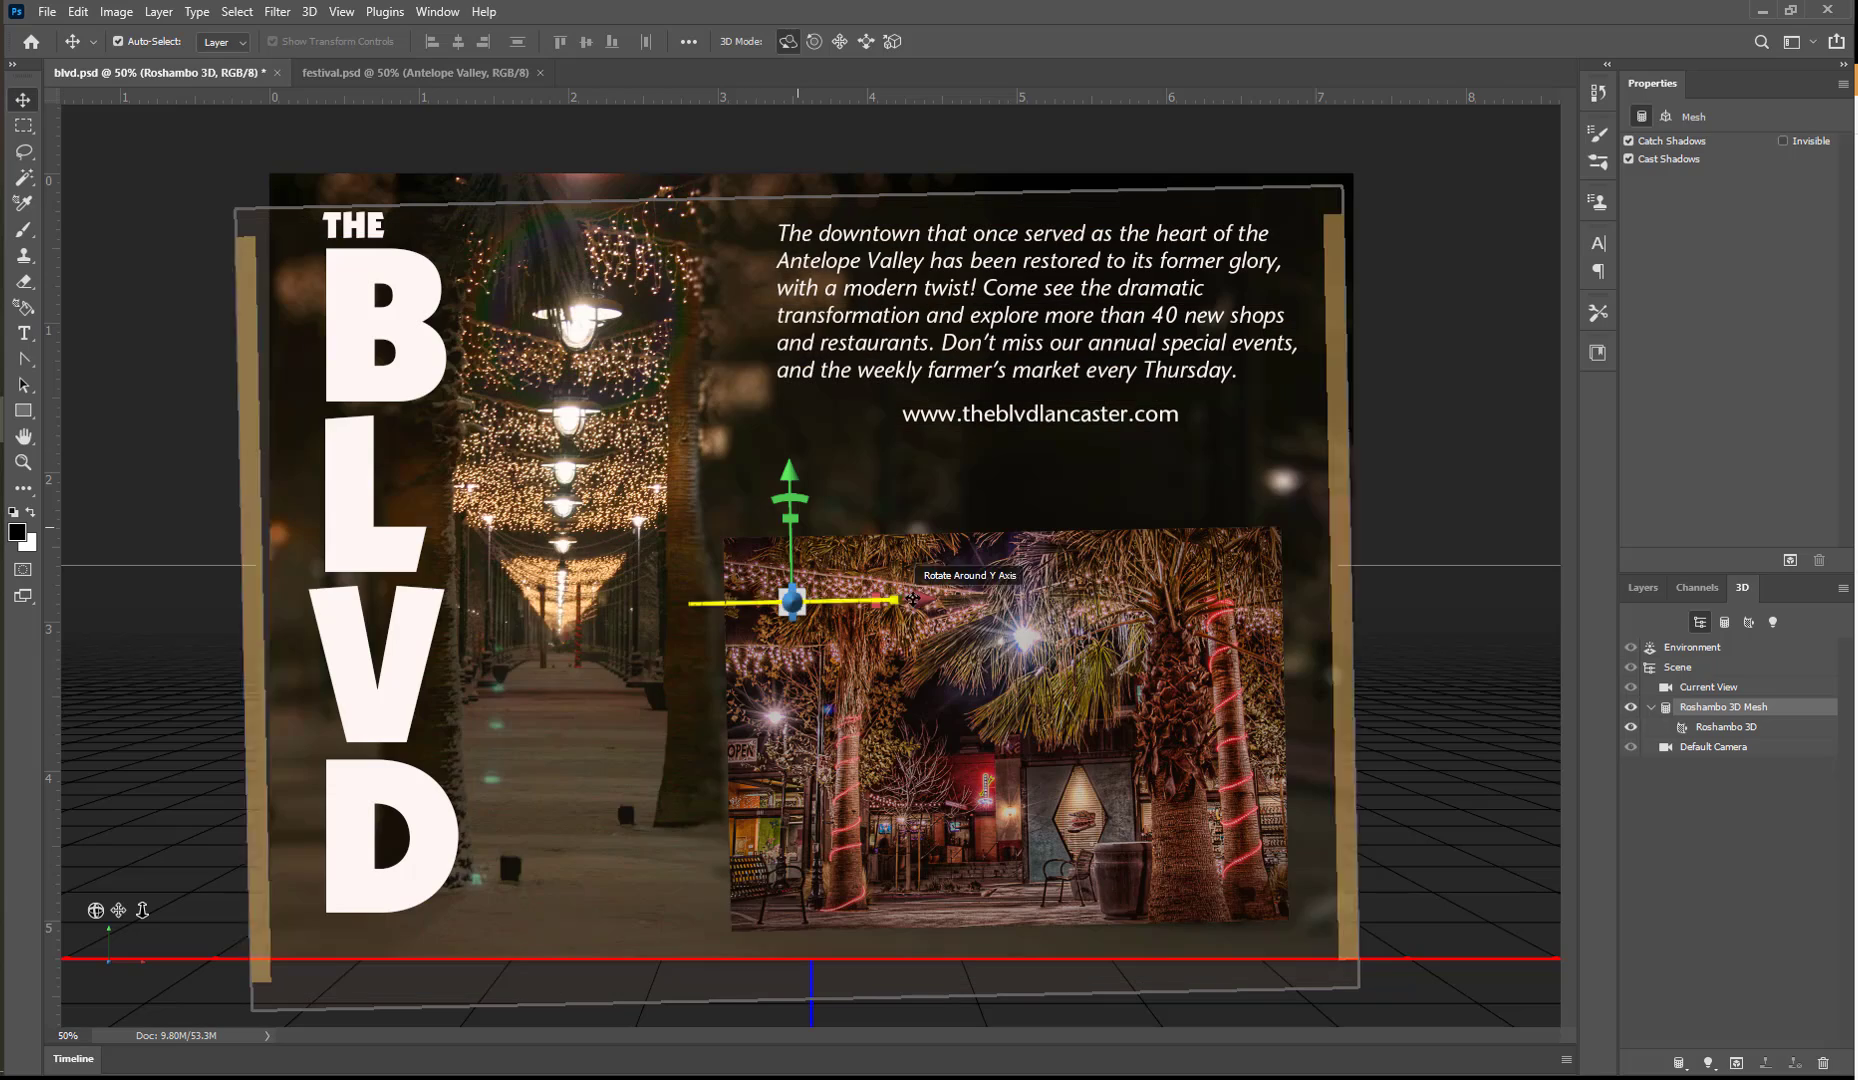
Step: Shift the Roshambo 3D Mesh slightly right and rotate it around its Y axis to bring its right side forward
drag(918, 598, 863, 617)
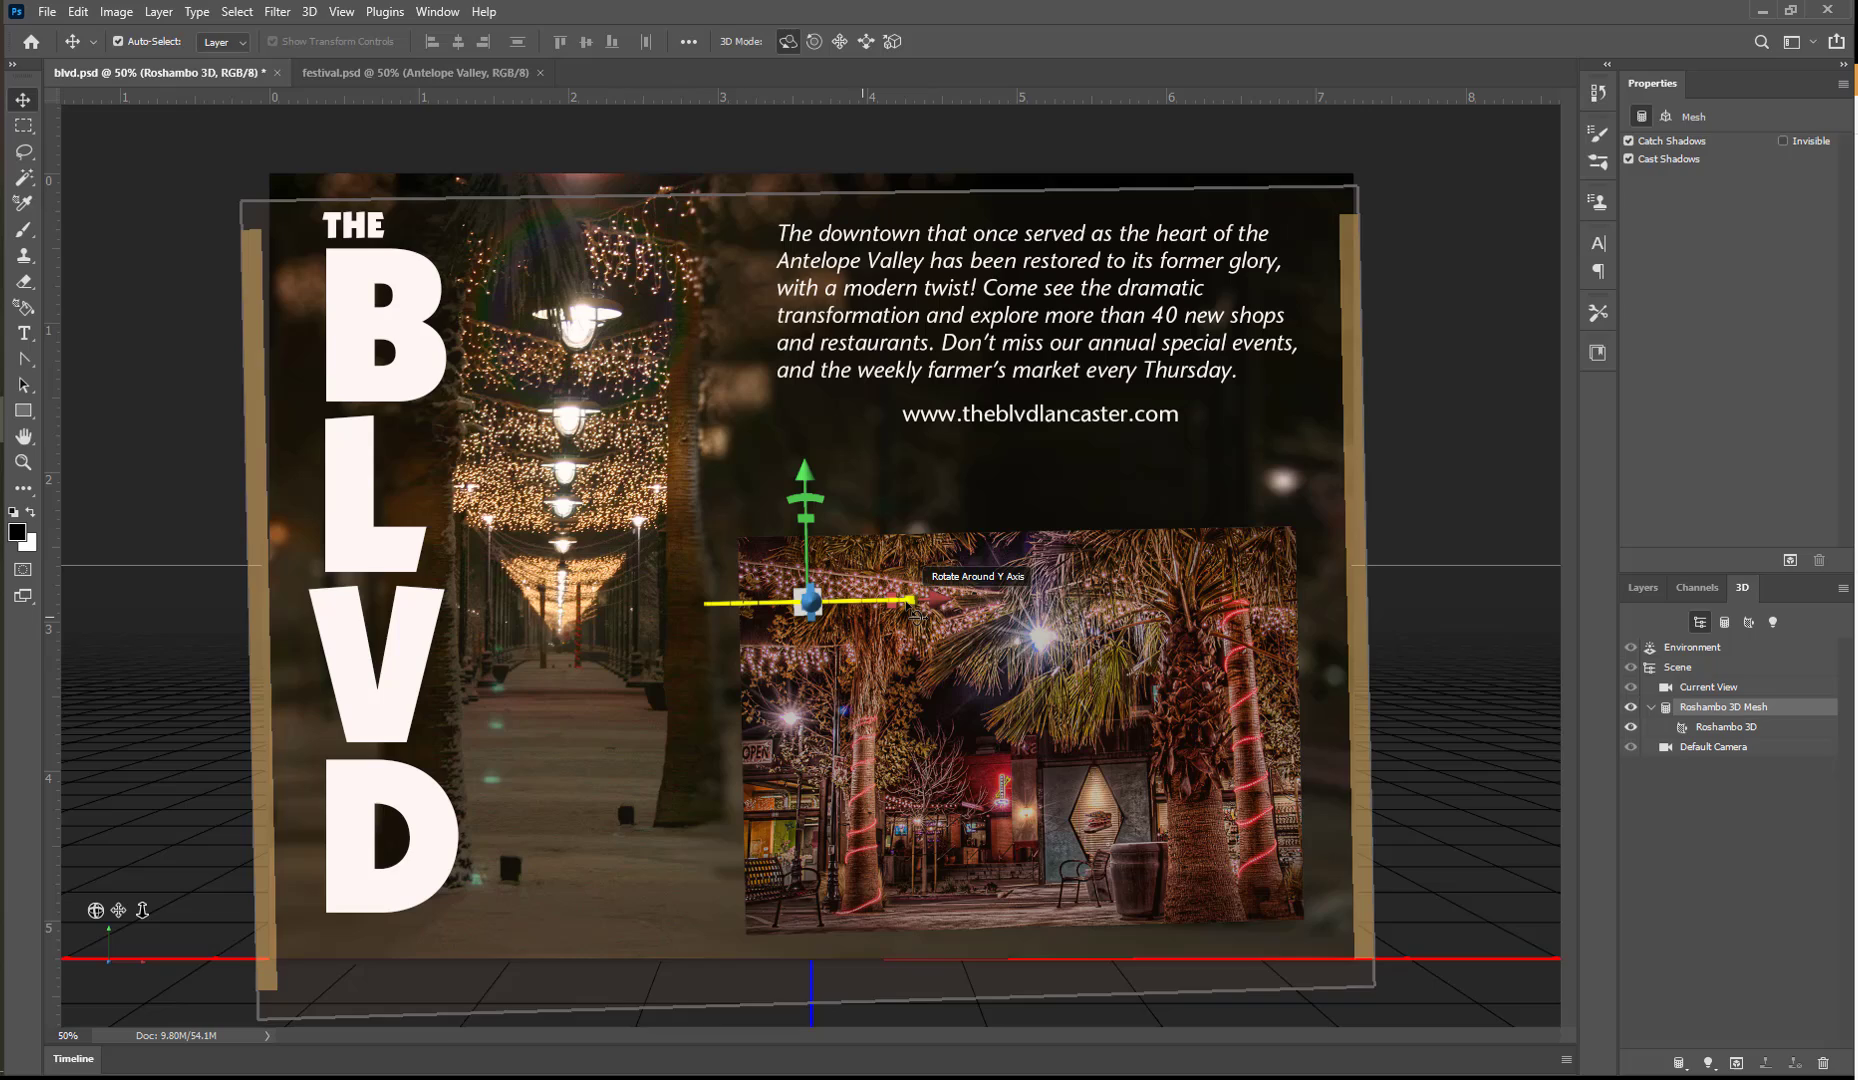
drag(912, 608, 845, 590)
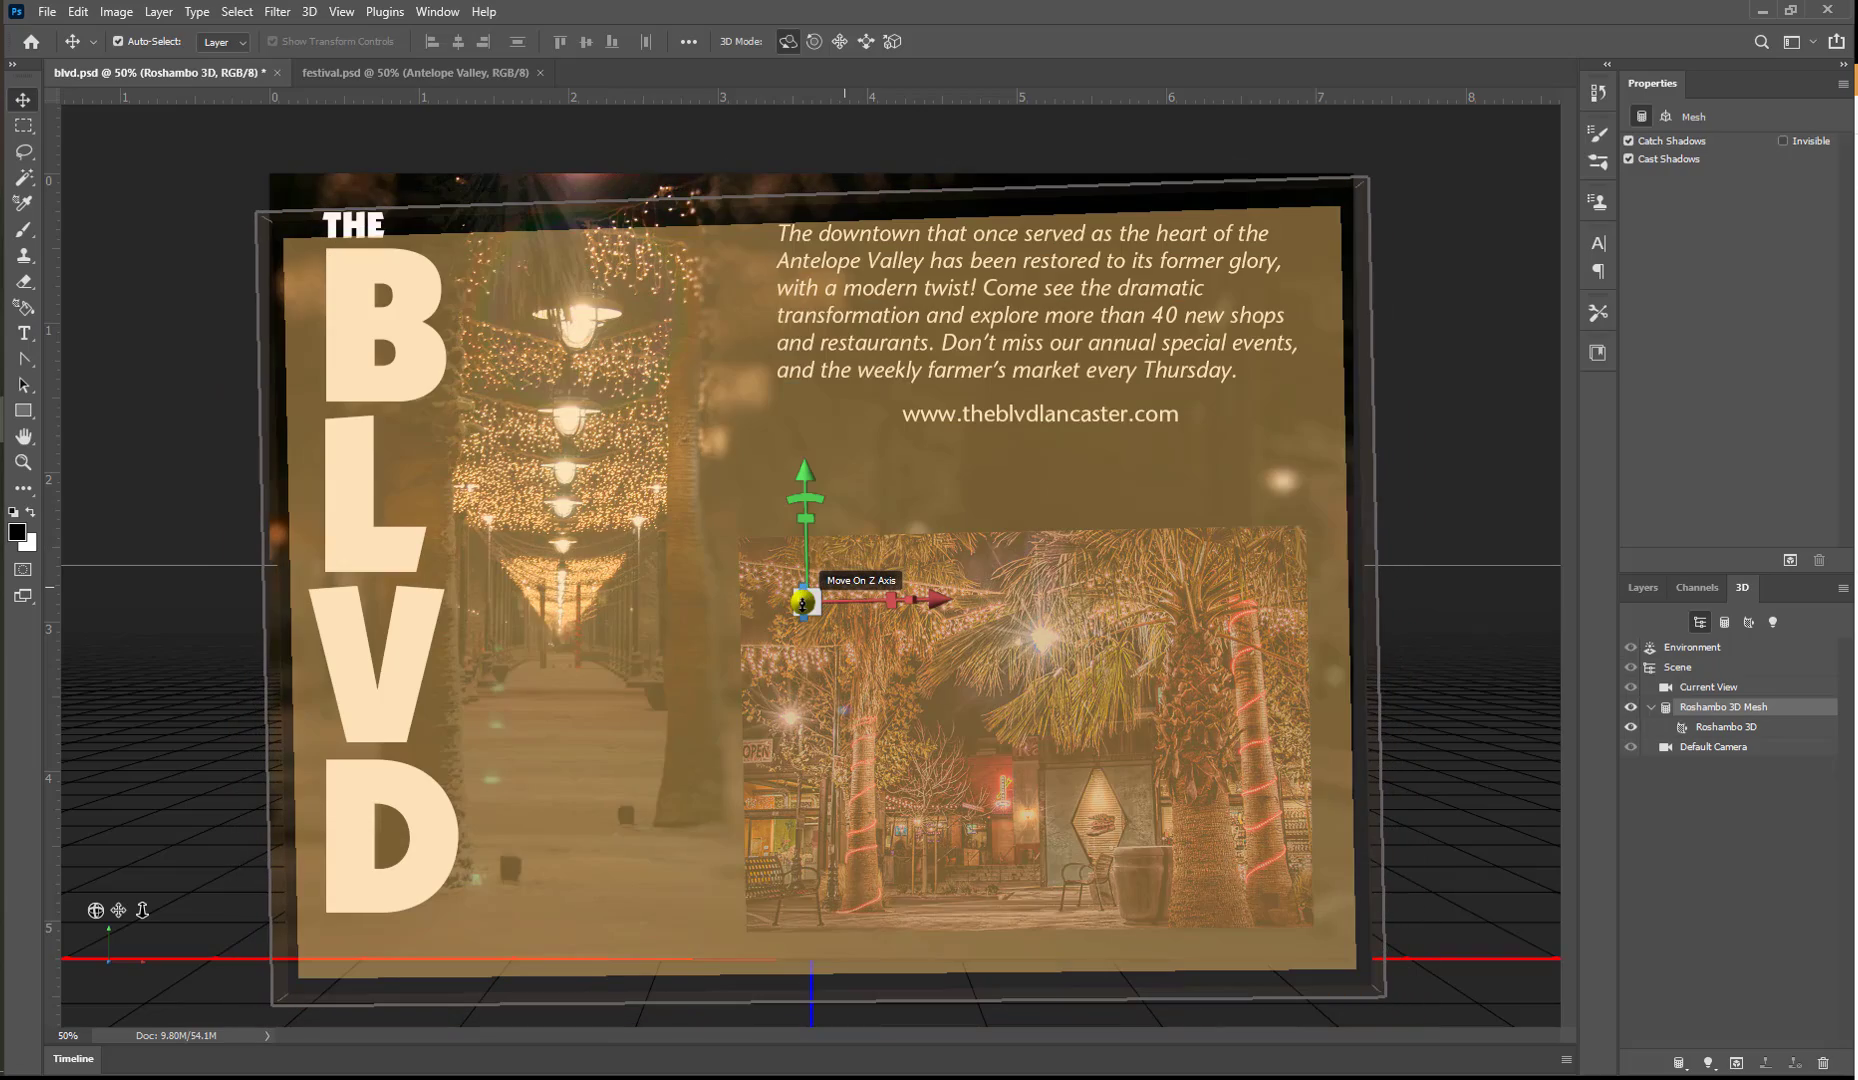
mouse_move(802, 603)
mouse_down()
mouse_move(719, 637)
mouse_move(805, 602)
mouse_up()
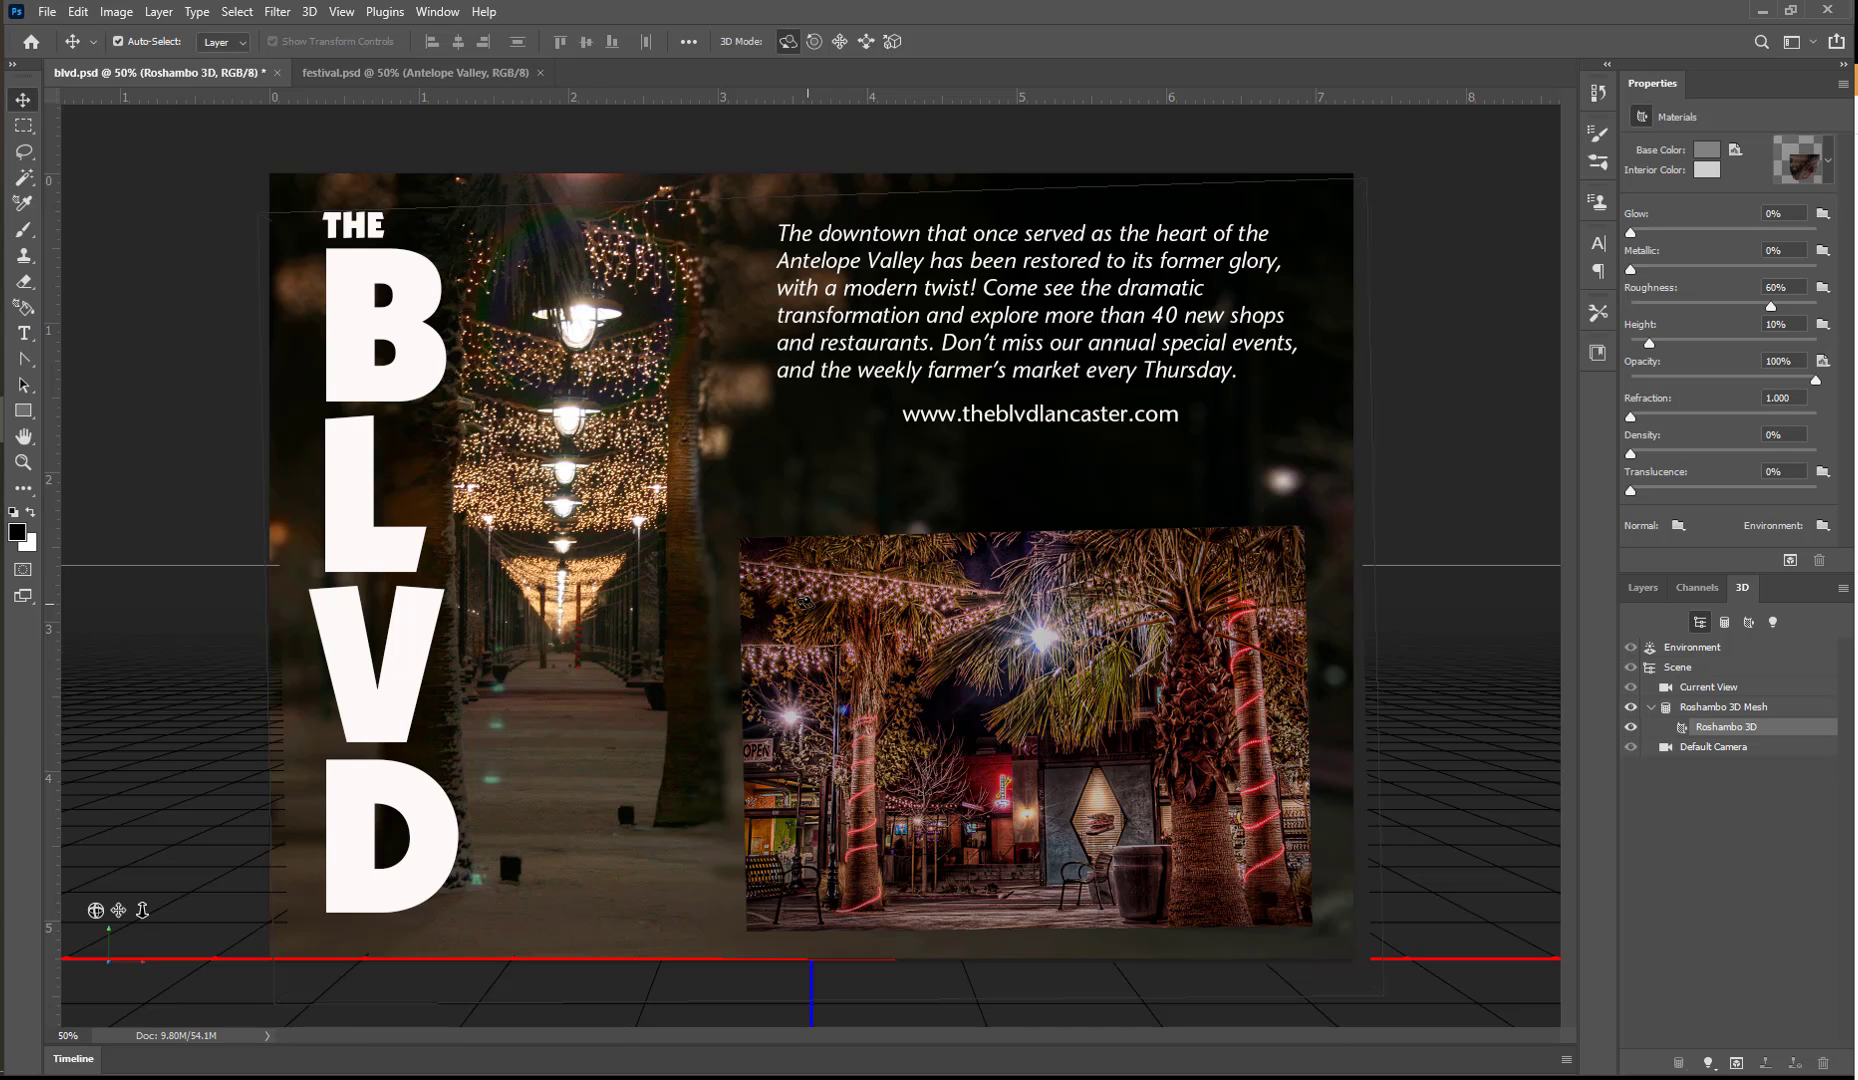
click(859, 572)
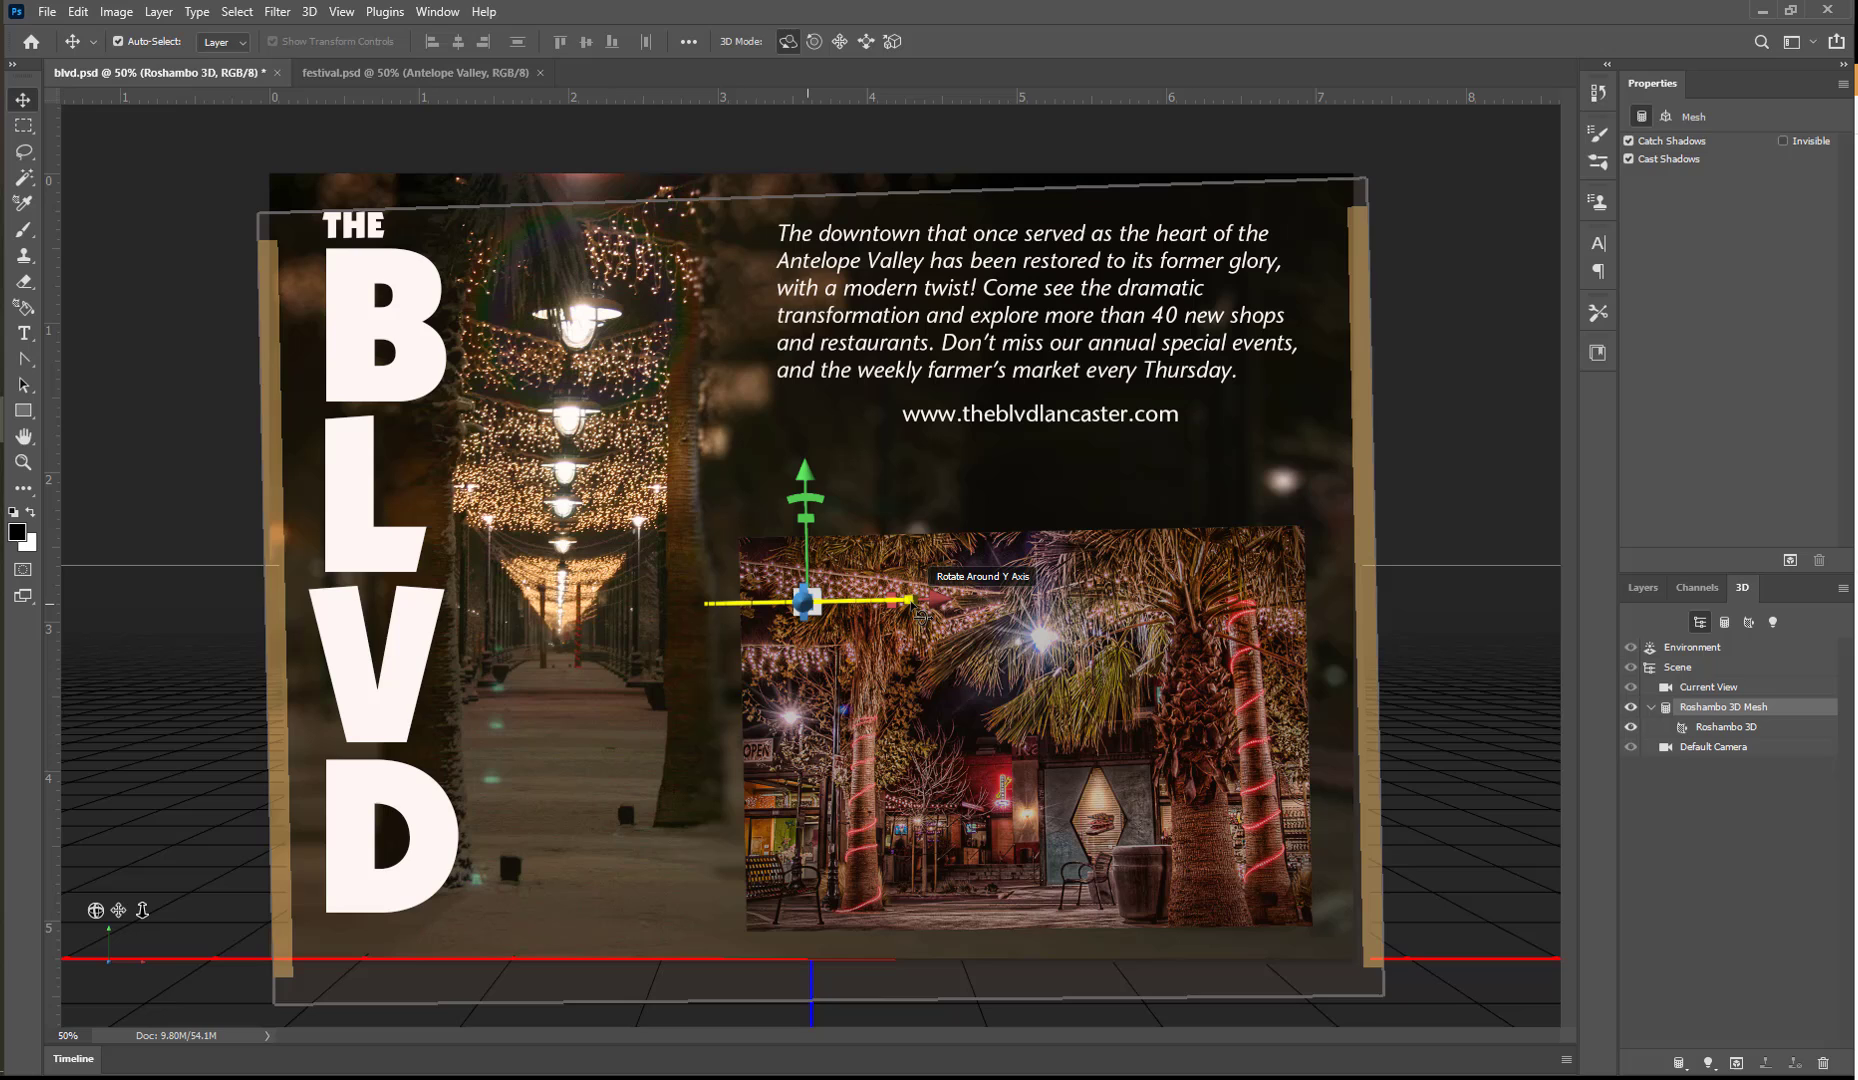
drag(920, 613, 975, 612)
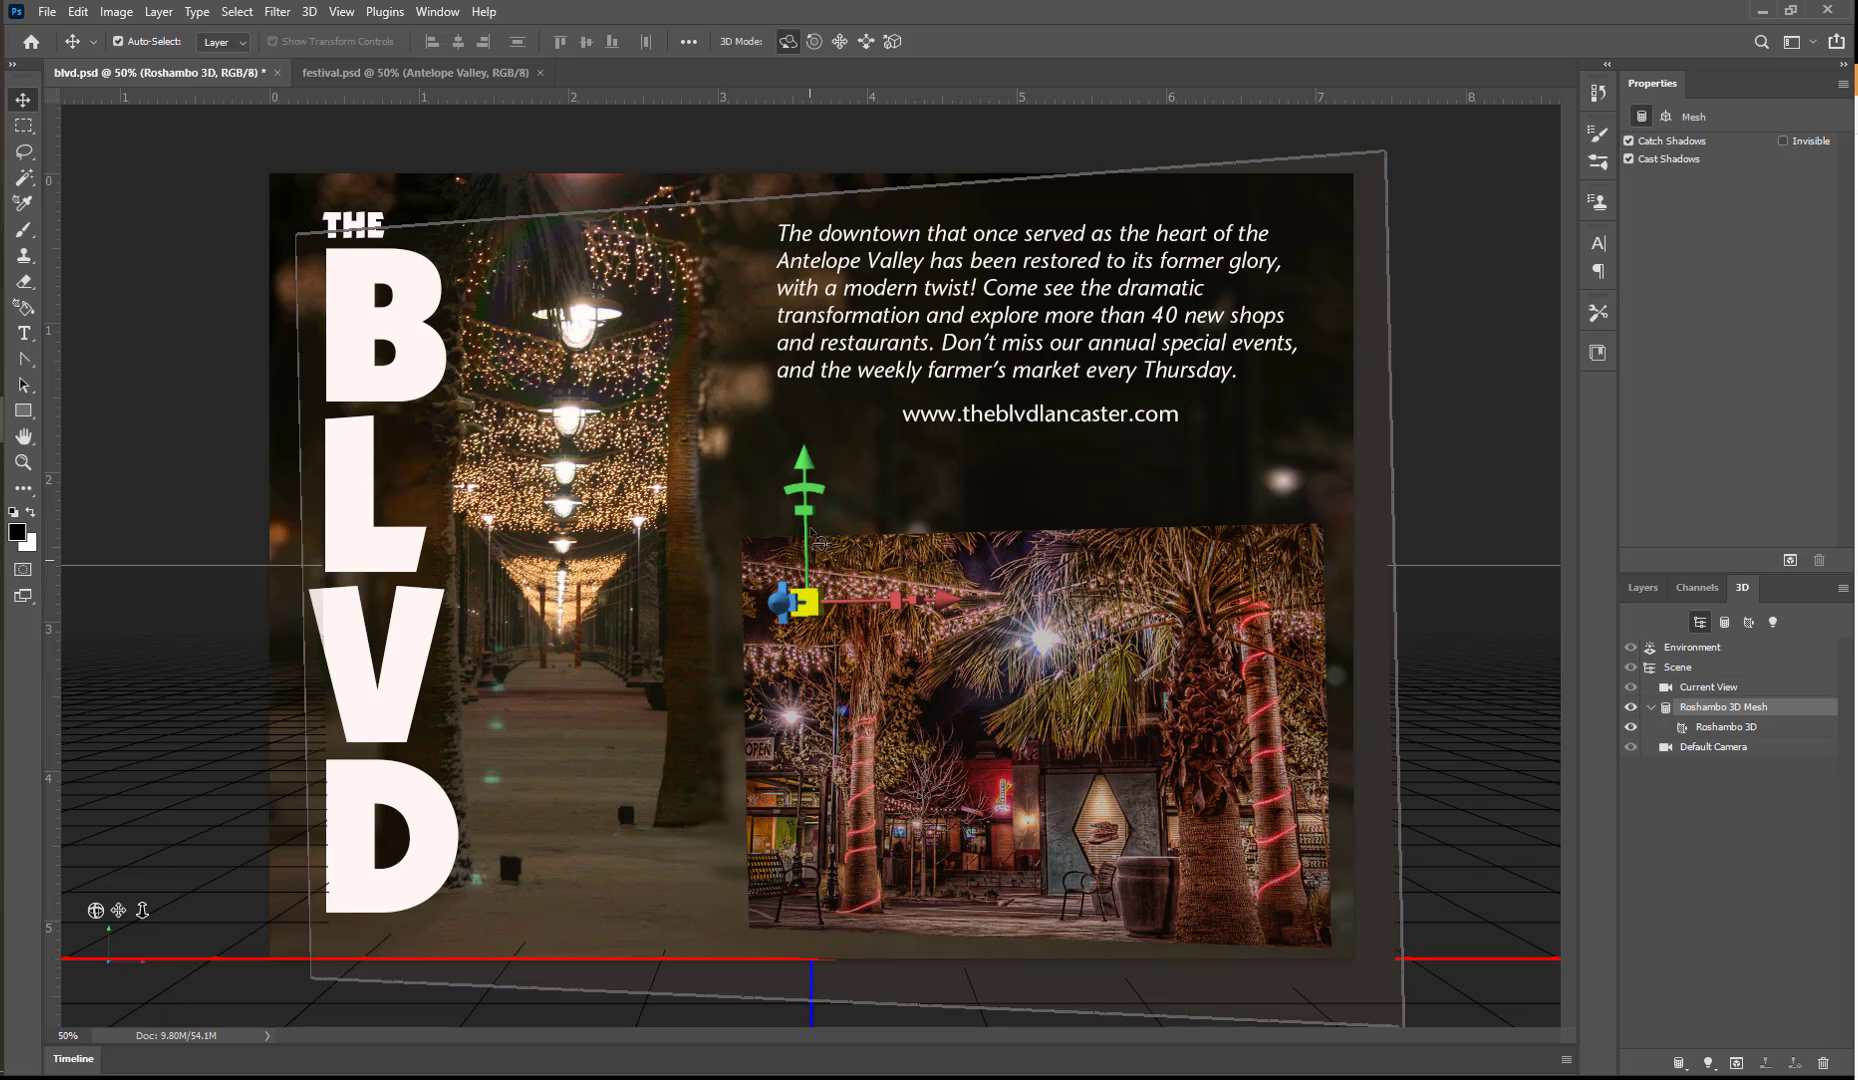
click(805, 565)
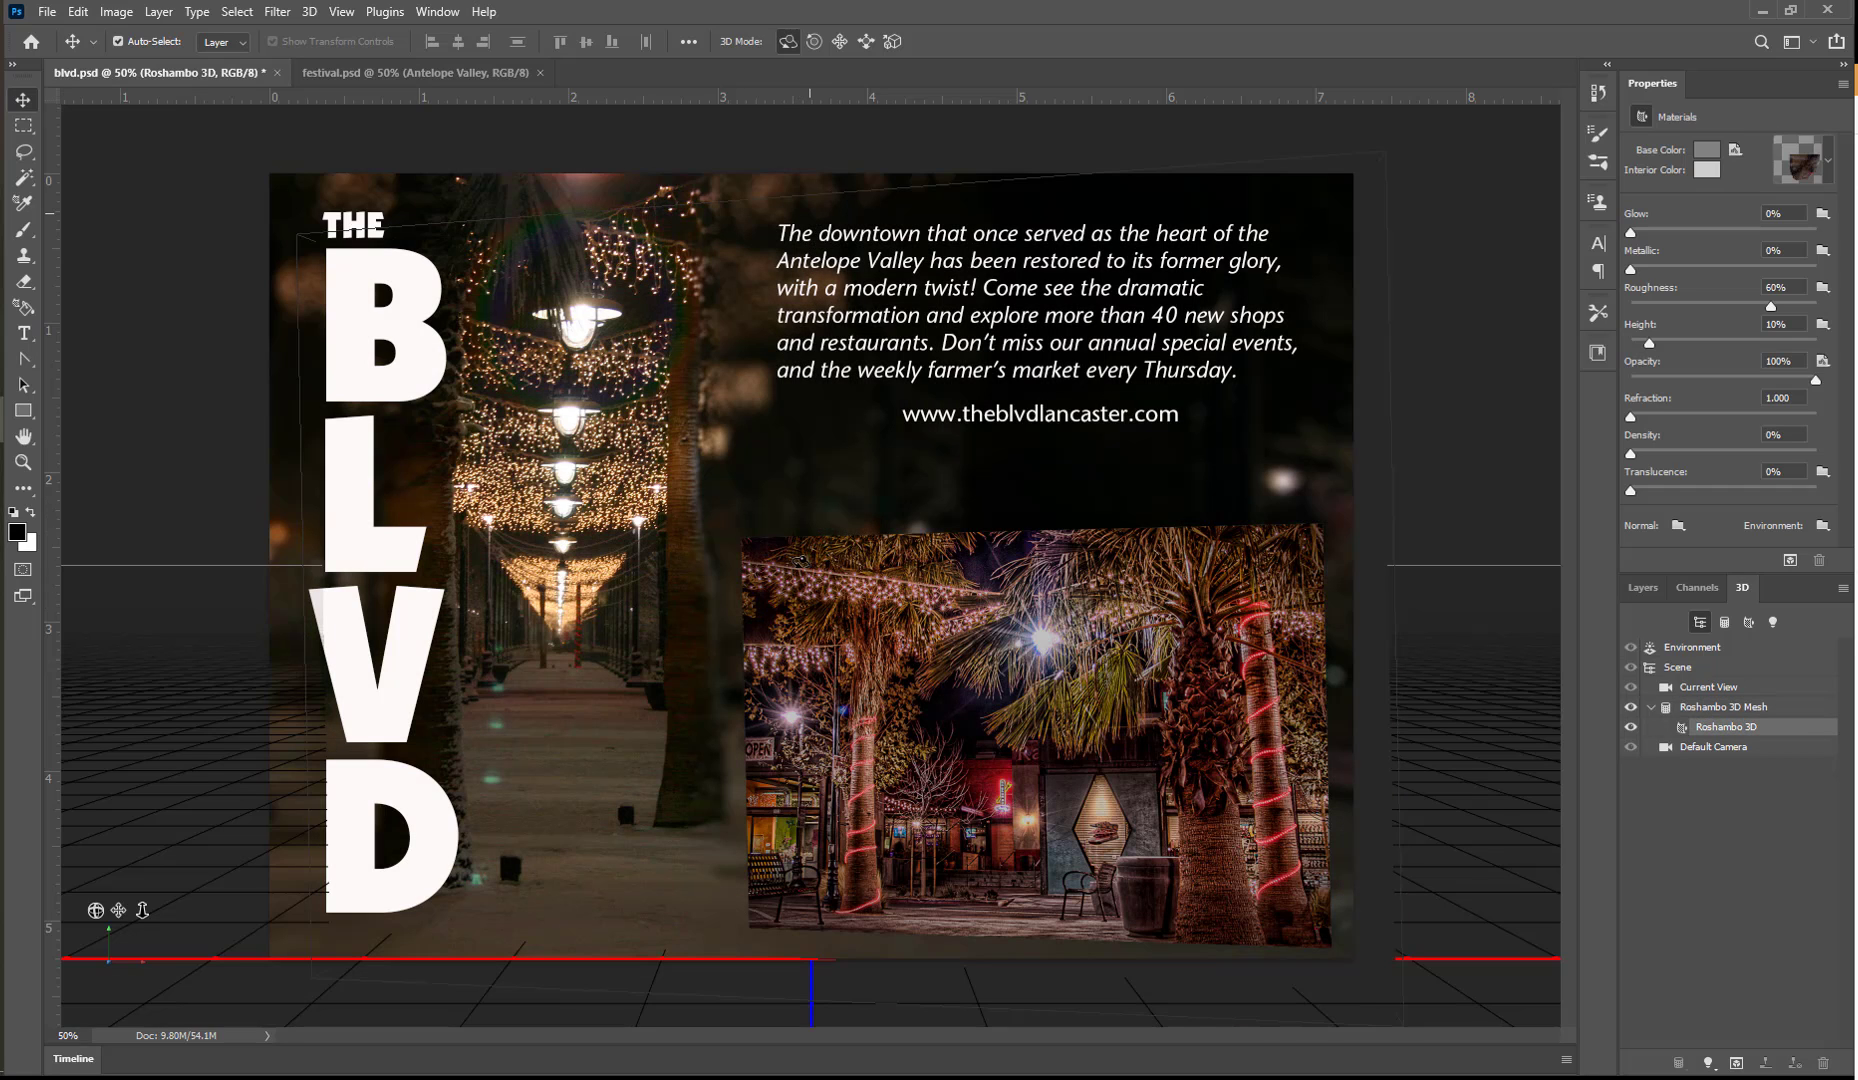
click(818, 590)
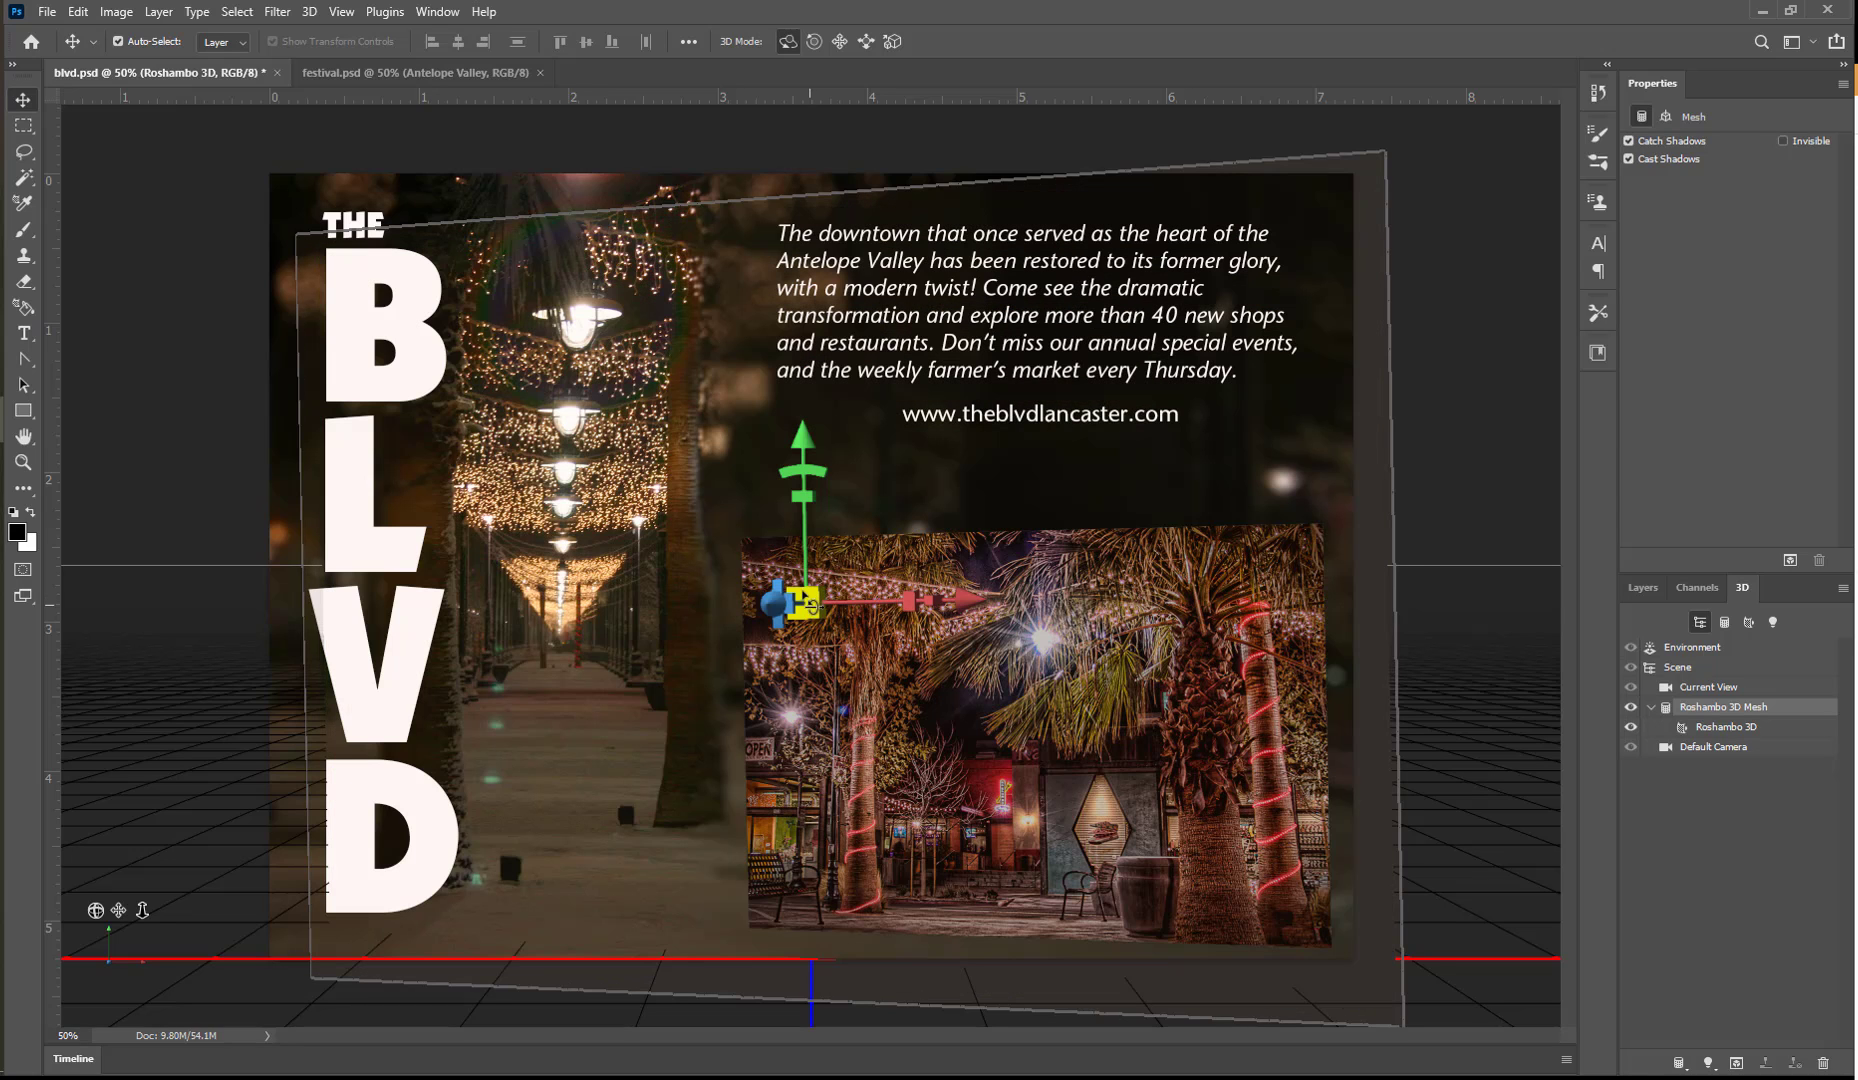
click(795, 510)
click(827, 570)
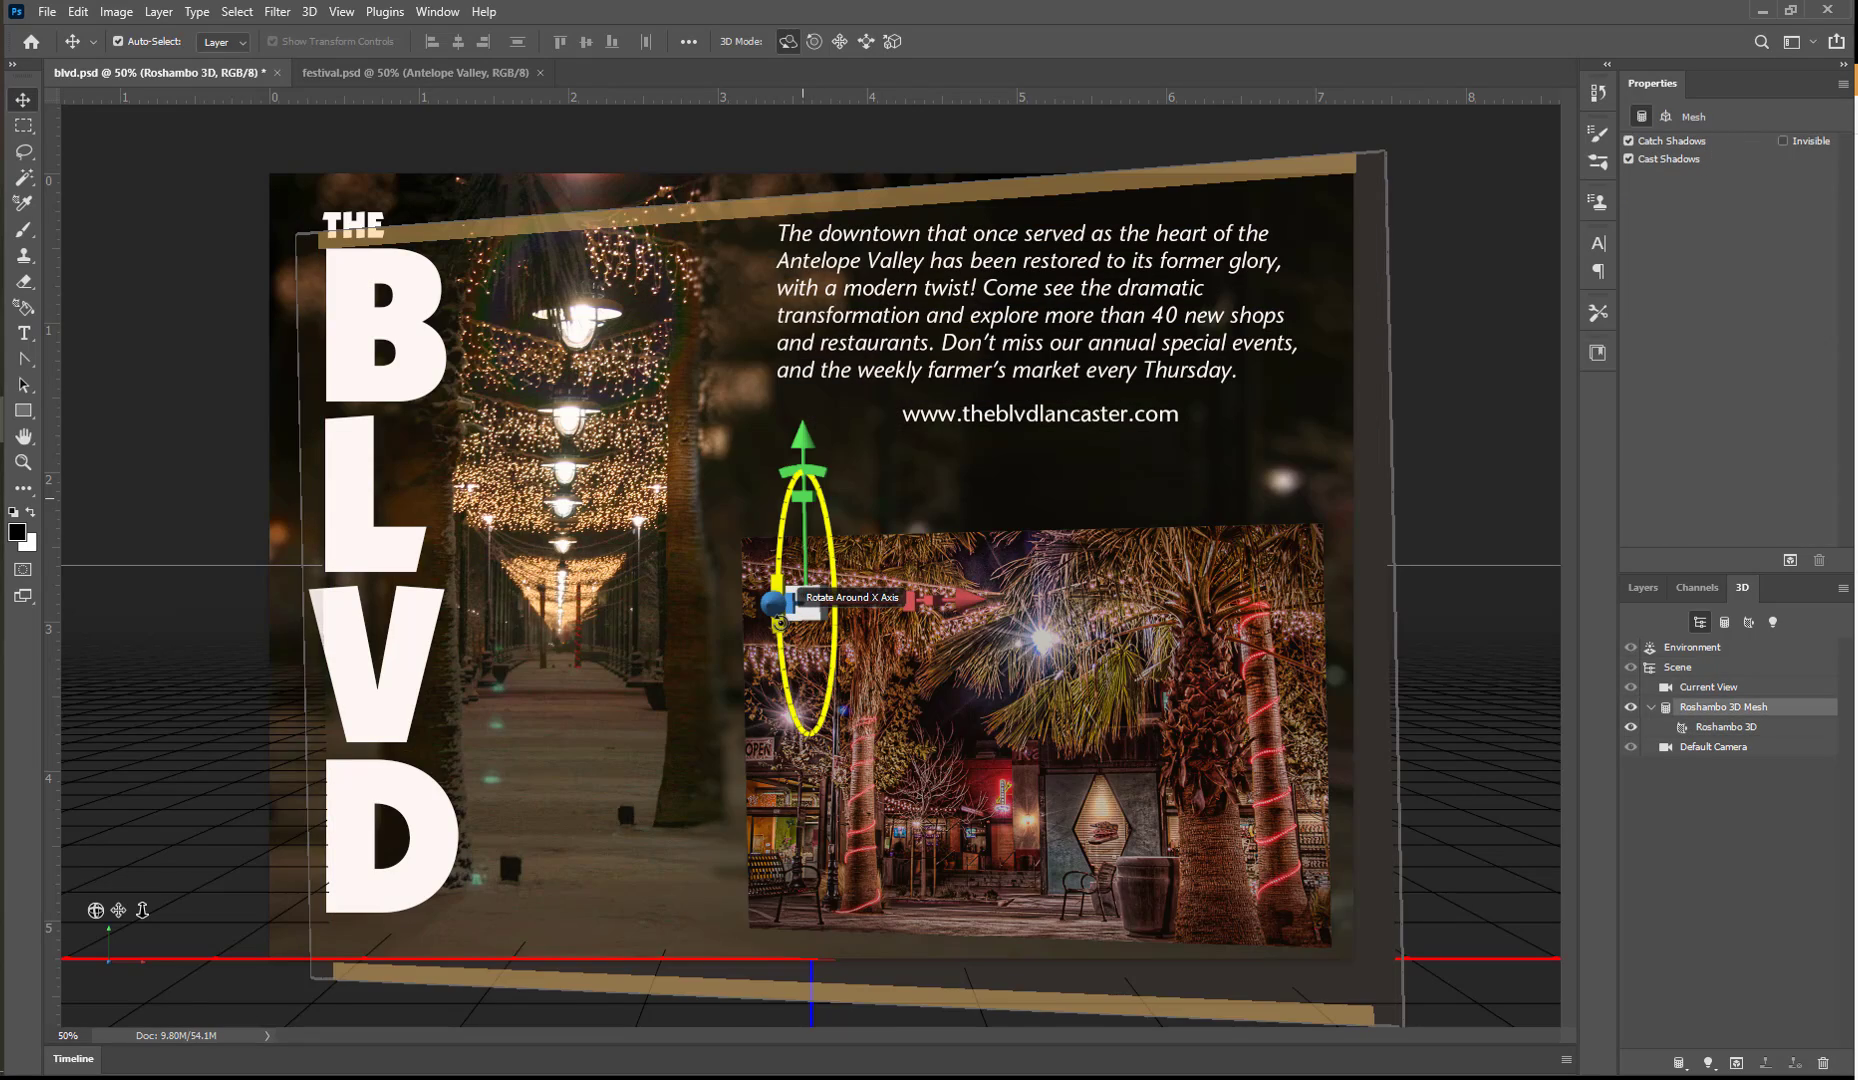
Step: Rotate the Roshambo 3D Mesh around its X axis so its lower edge comes forward, and move it slightly right
drag(777, 628, 780, 660)
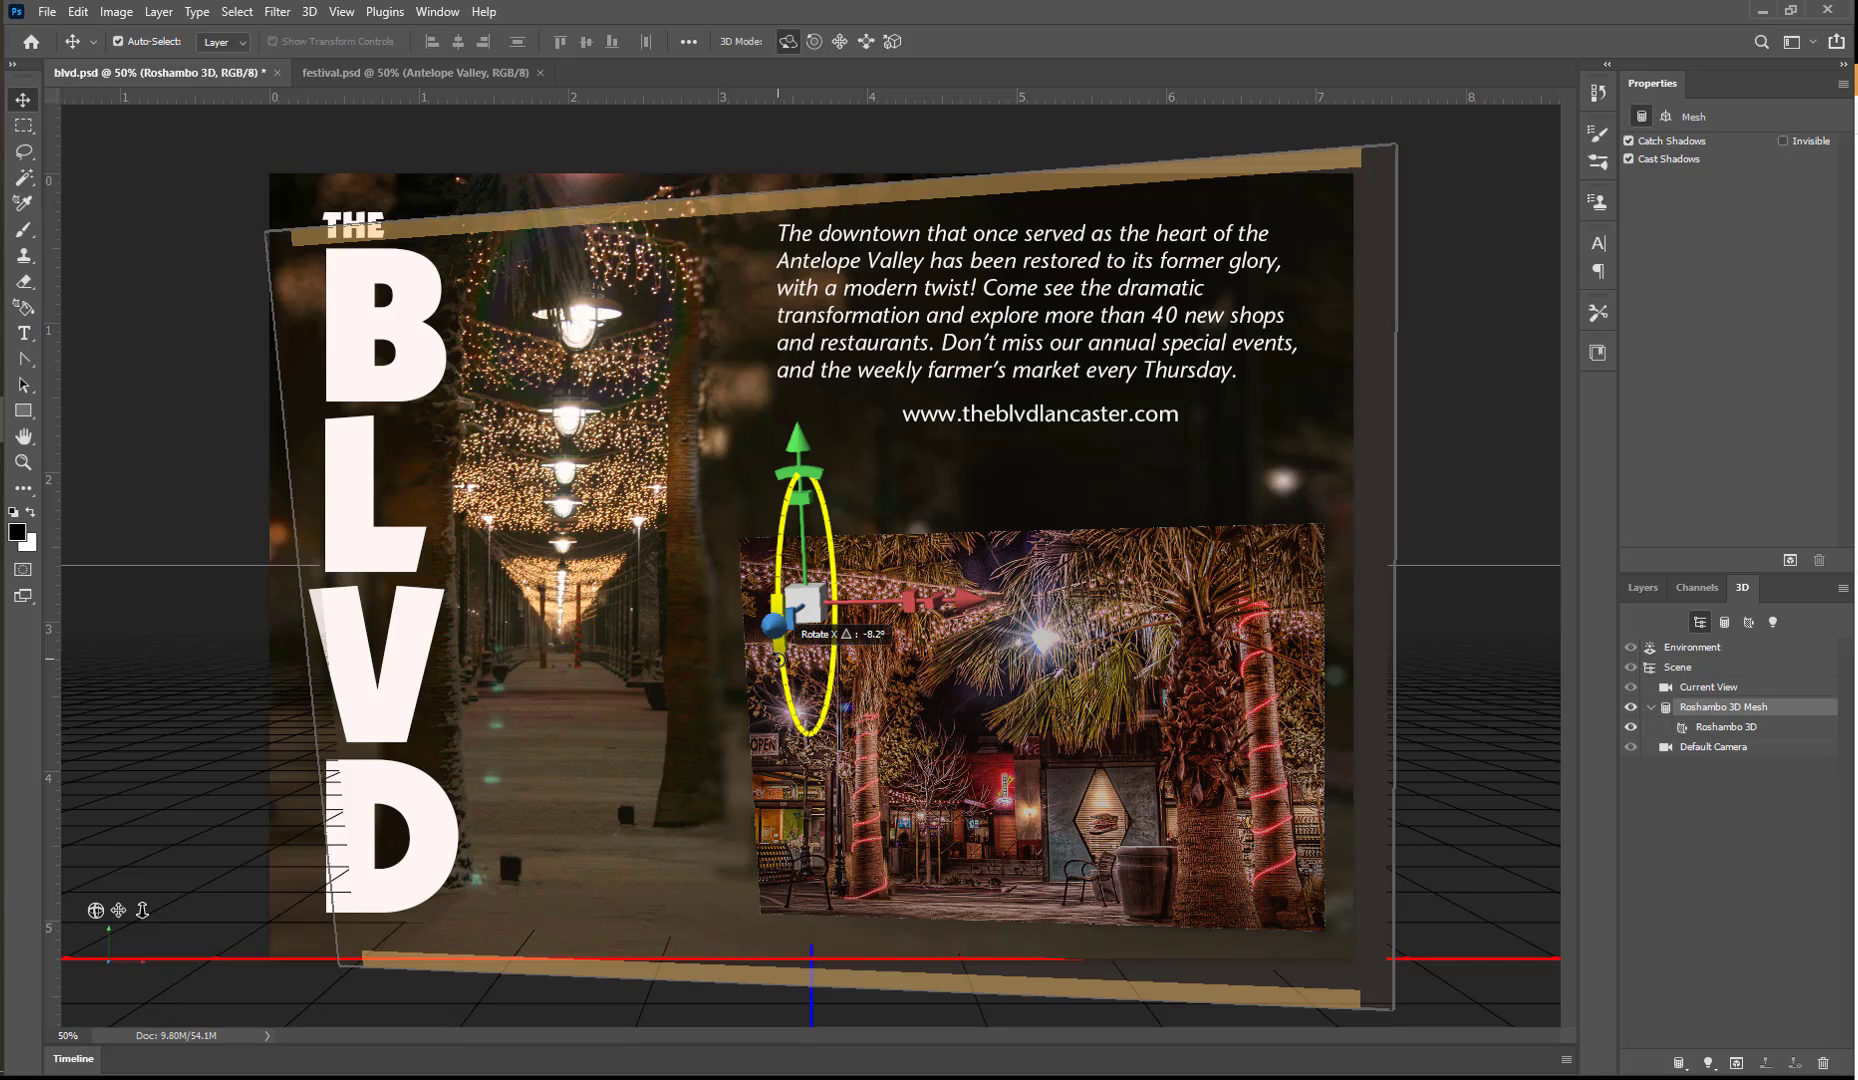
drag(778, 658, 779, 575)
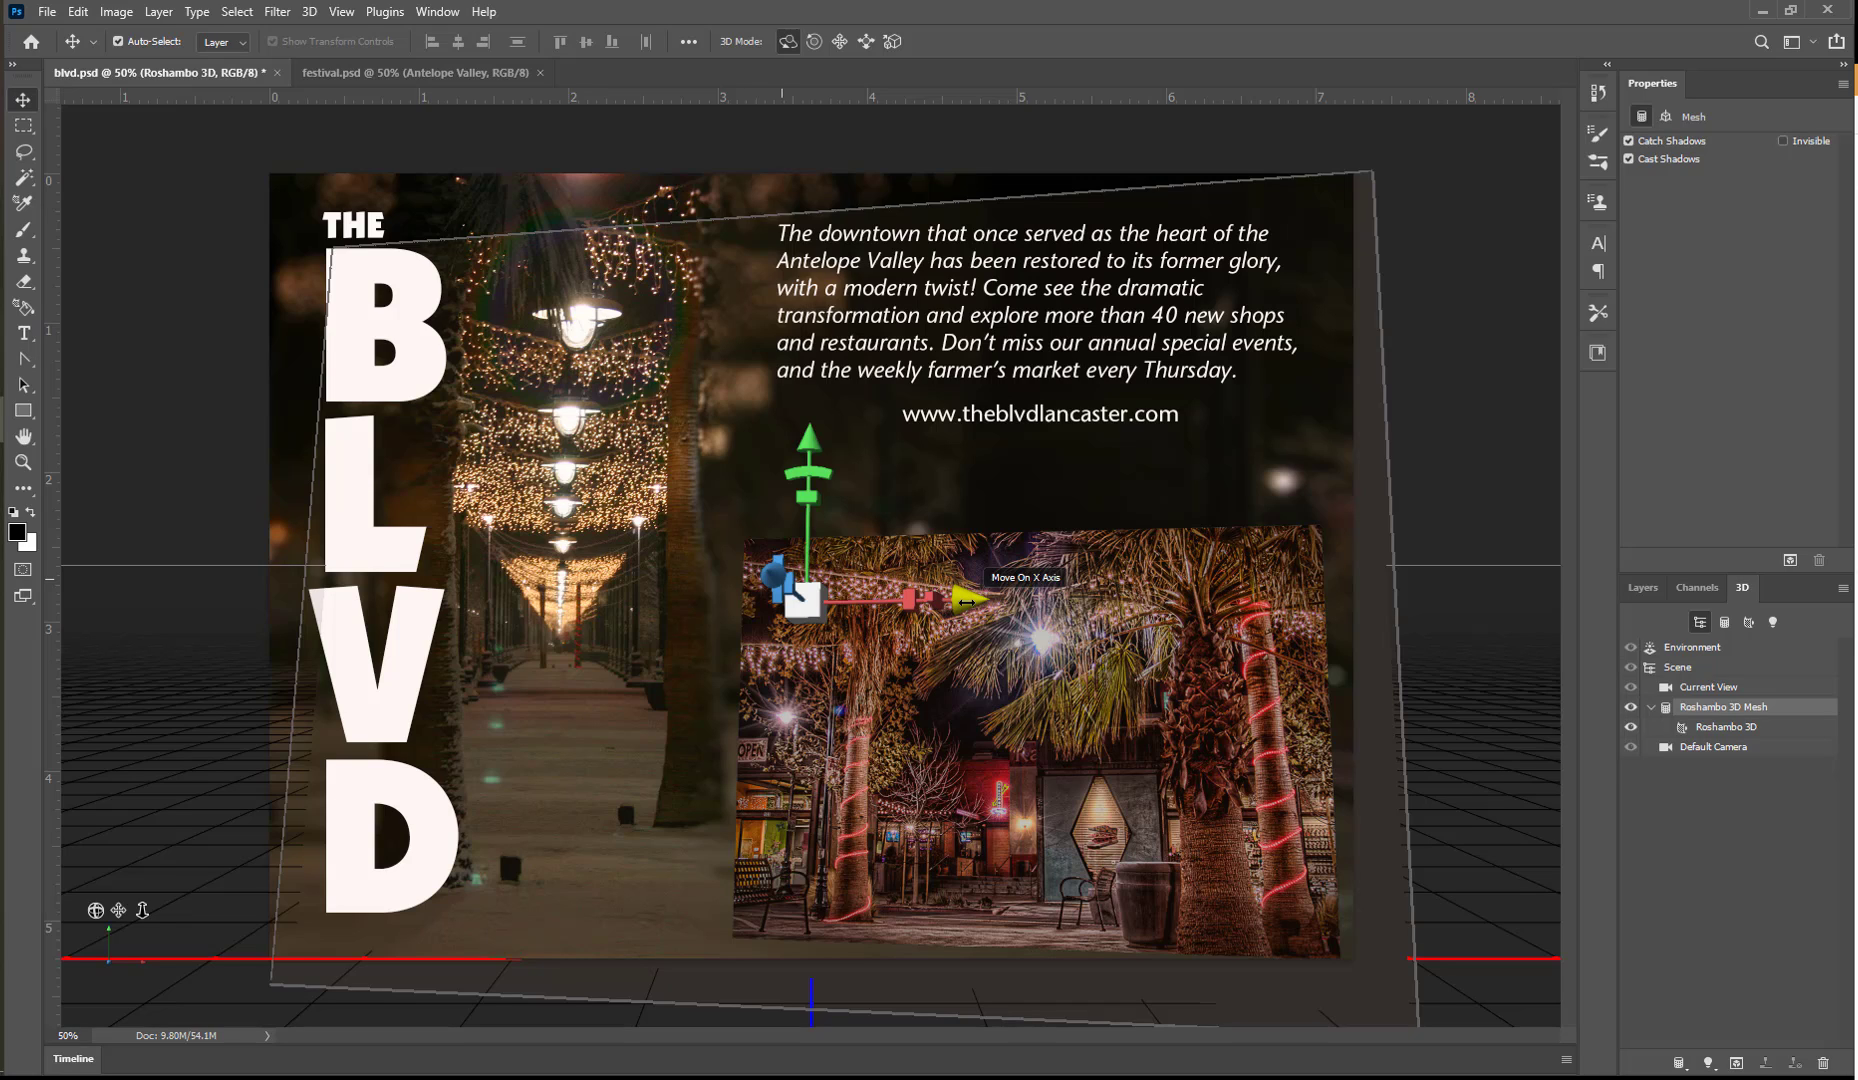
drag(966, 602, 1005, 604)
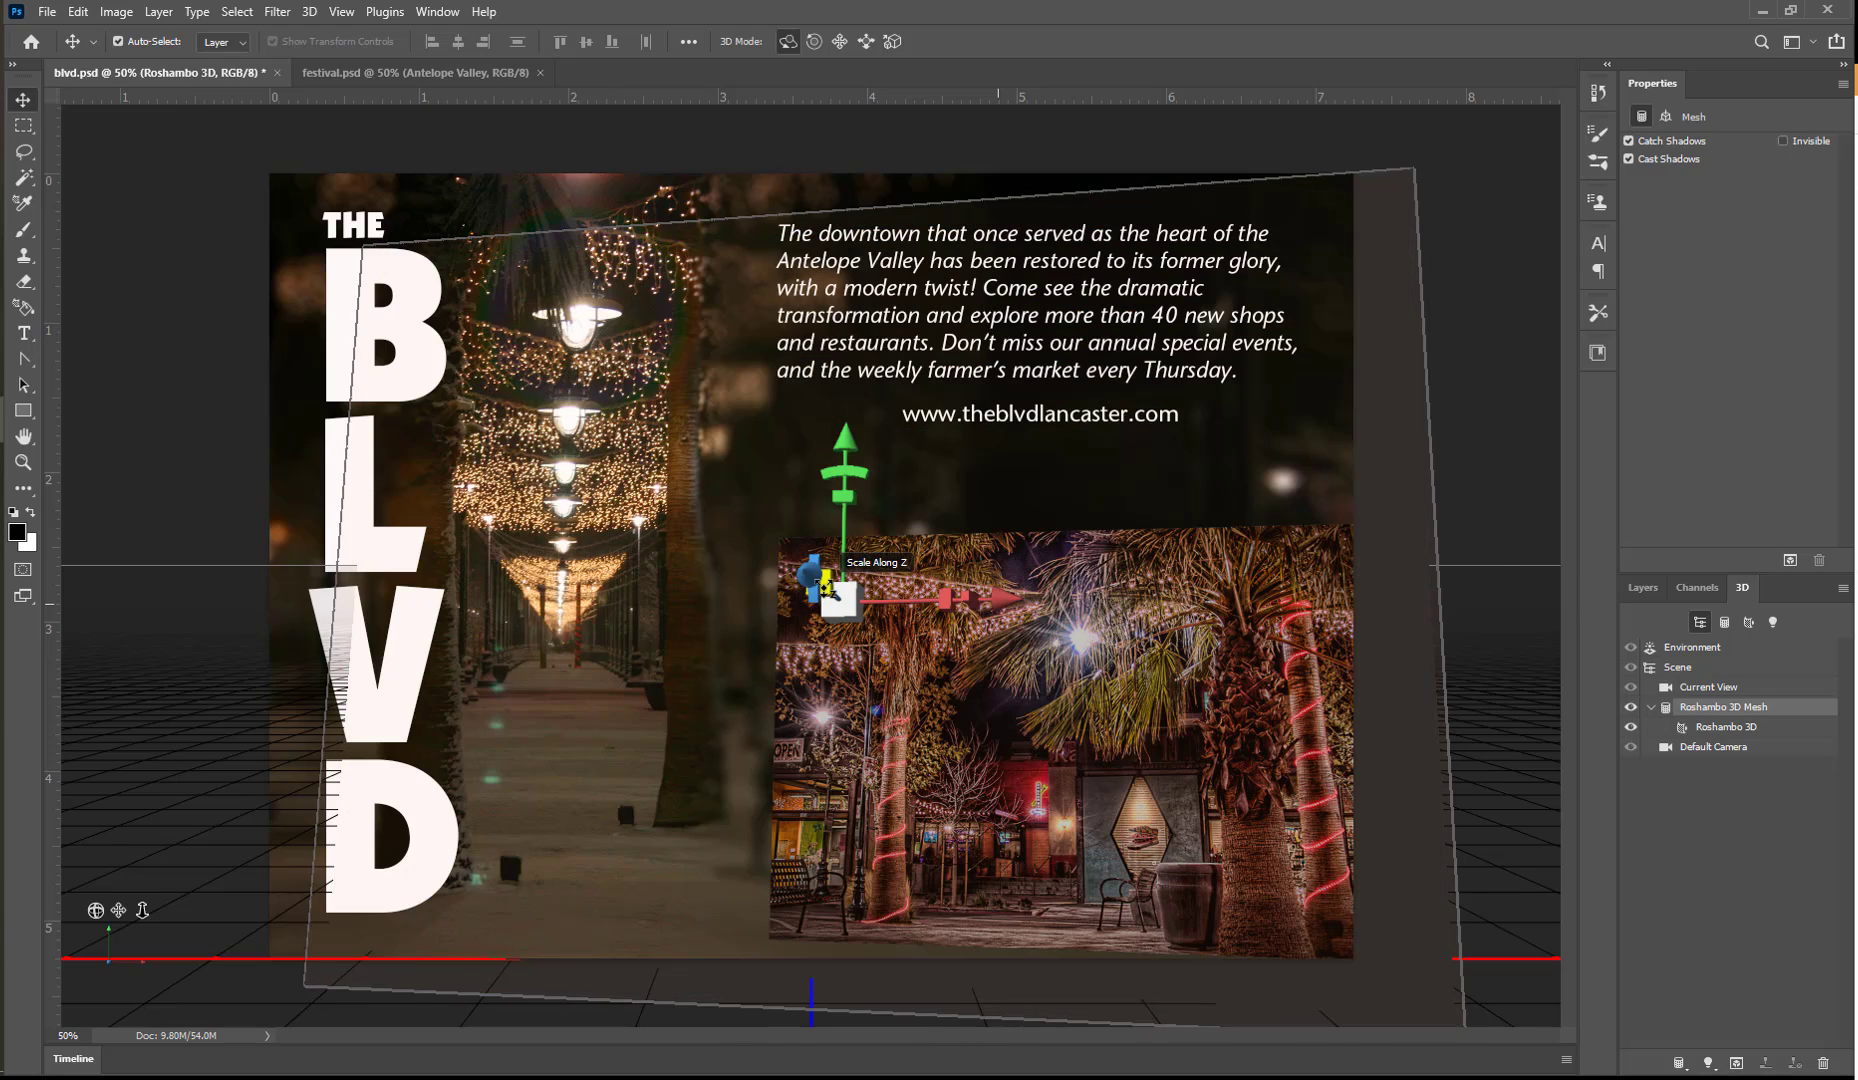
Step: Move the Roshambo 3D Mesh forward along its Z axis and raise it so the photo sits just below the web address
drag(829, 593, 787, 625)
drag(944, 599, 951, 581)
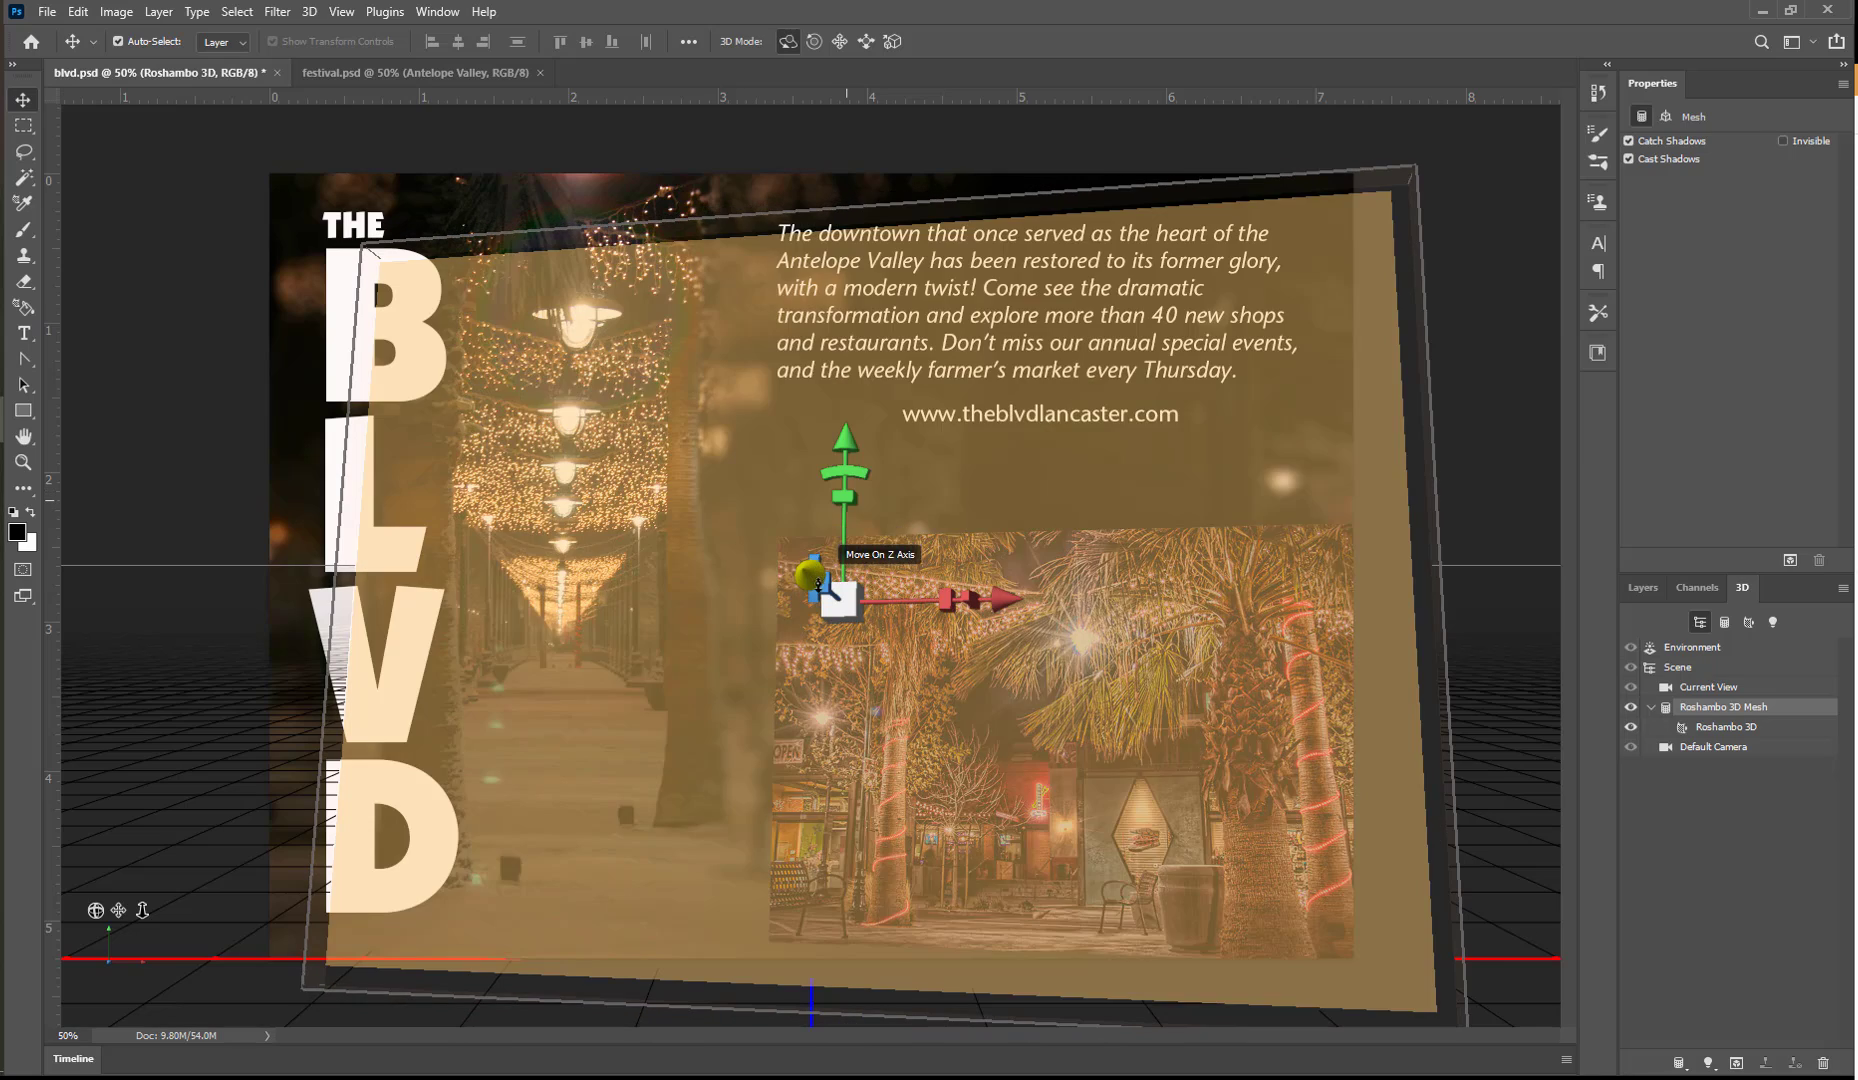
drag(822, 582, 775, 592)
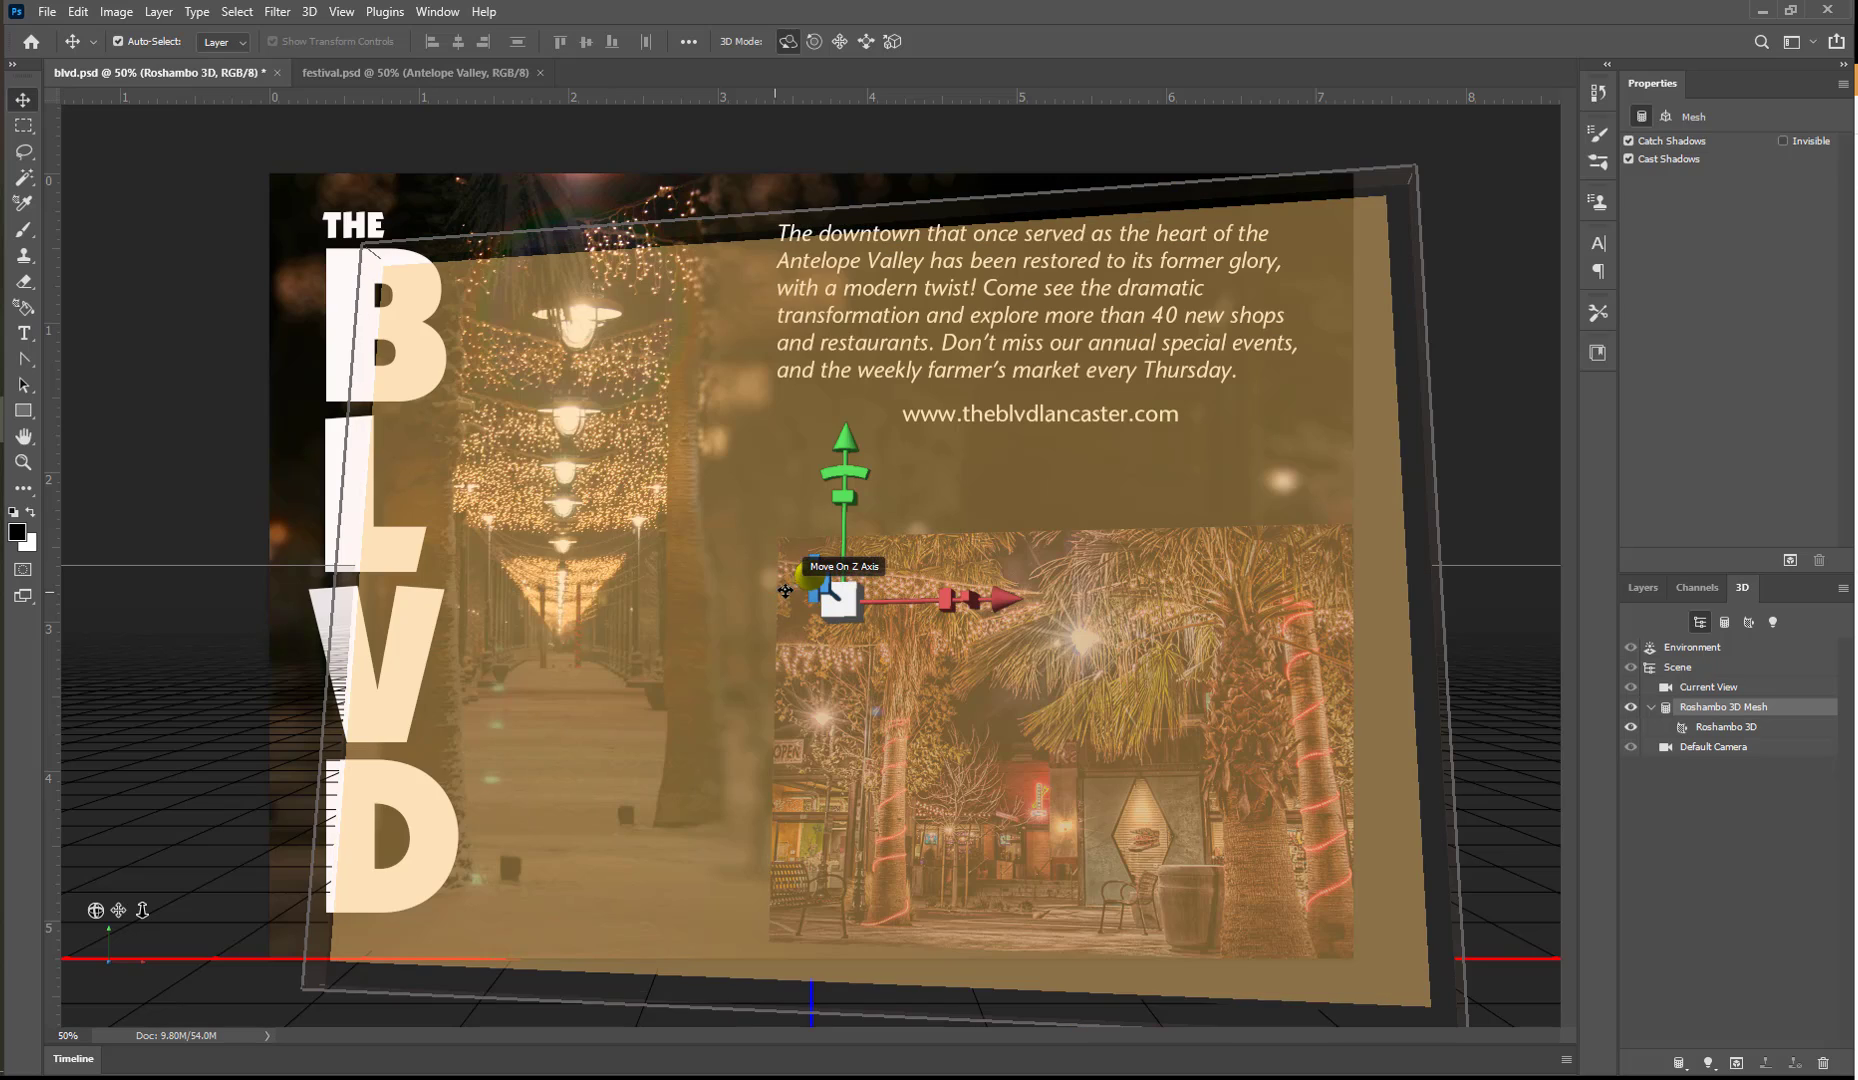
drag(796, 586, 748, 563)
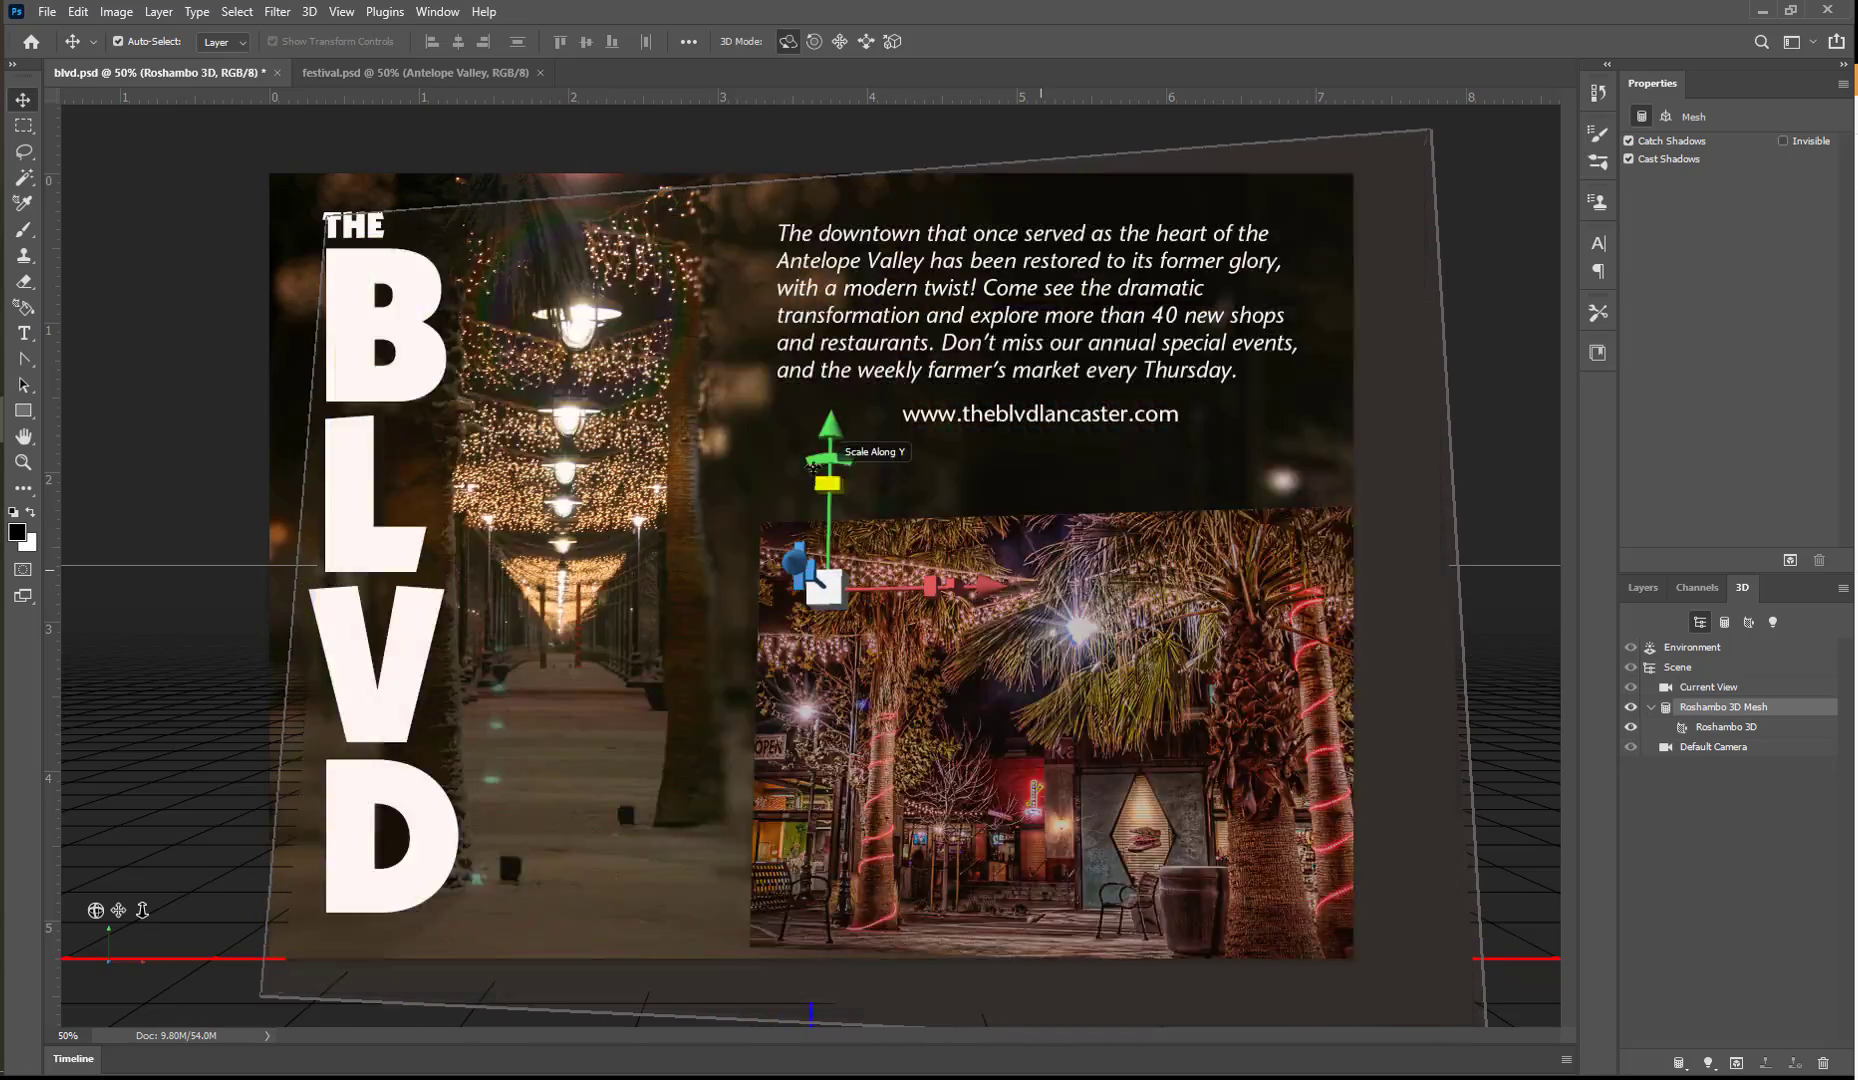
drag(826, 432, 835, 404)
drag(796, 517, 765, 468)
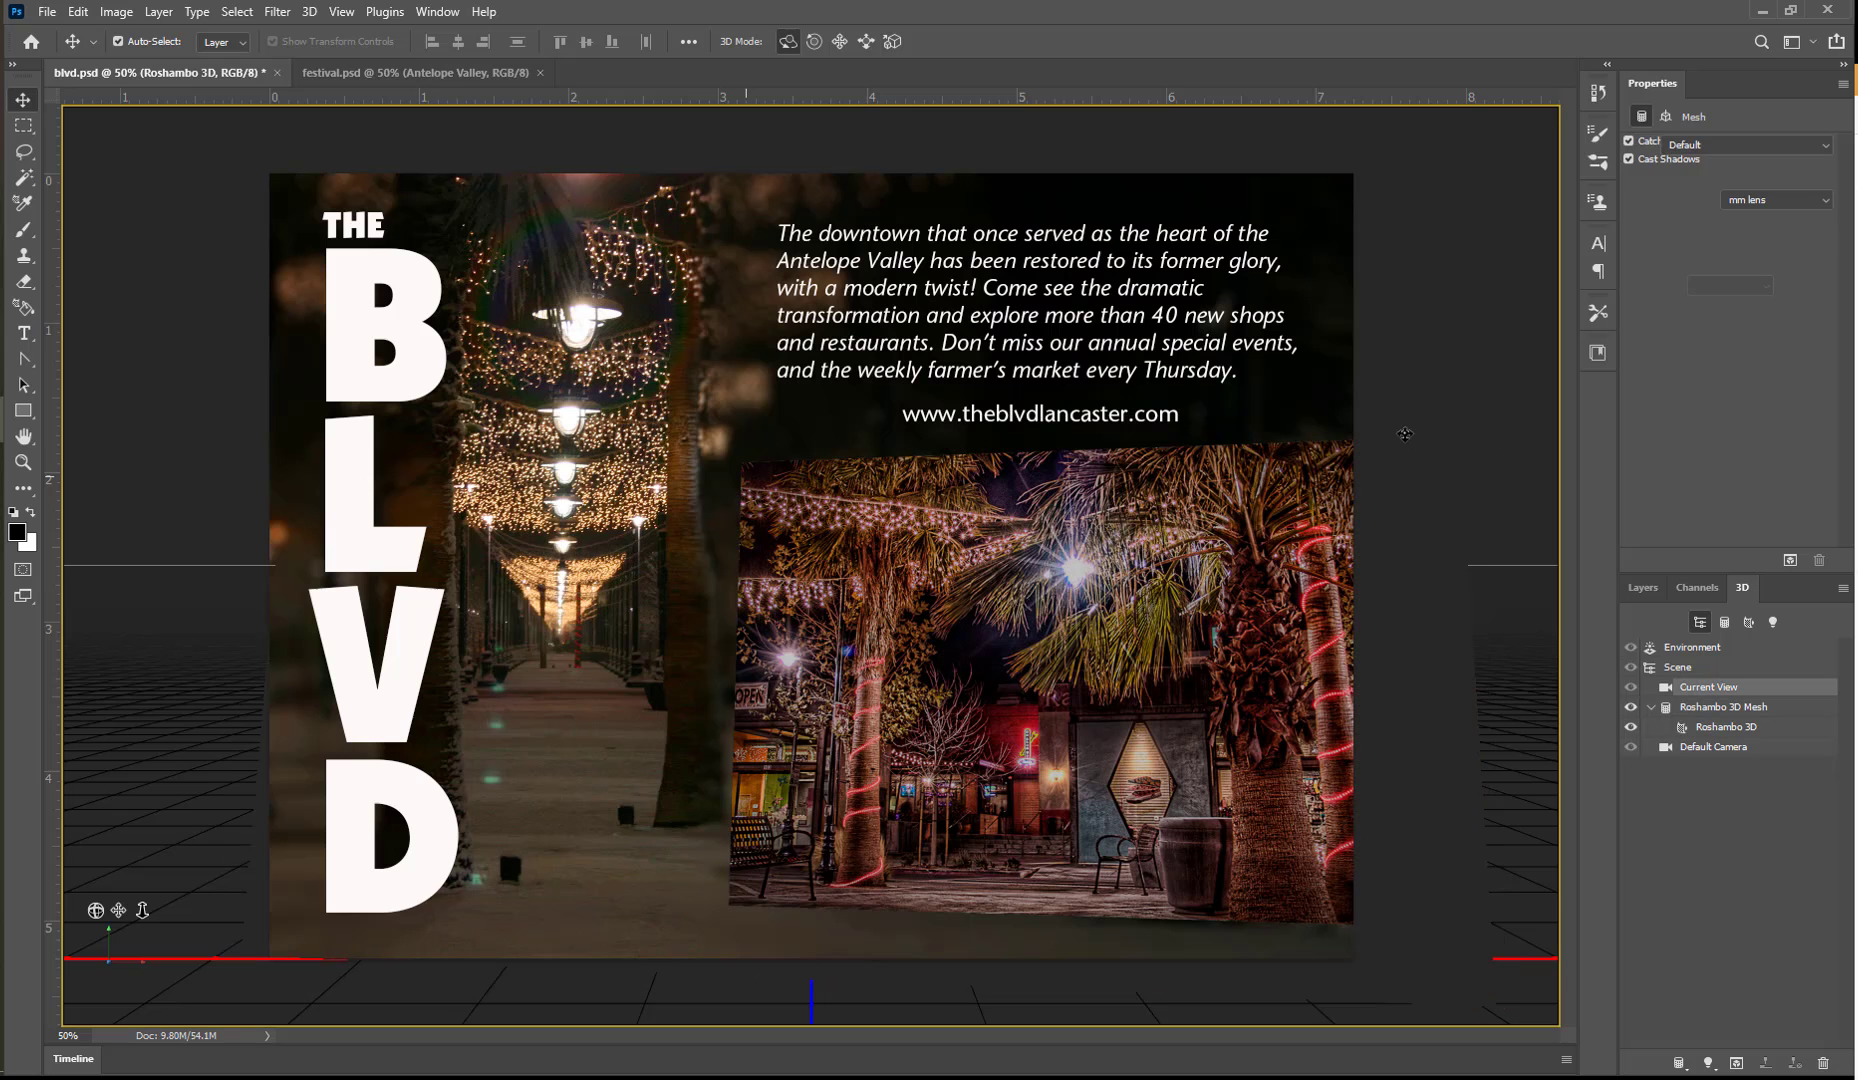
Step: Deselect the mesh, render the Roshambo 3D scene, and leave no layer selected
click(1403, 438)
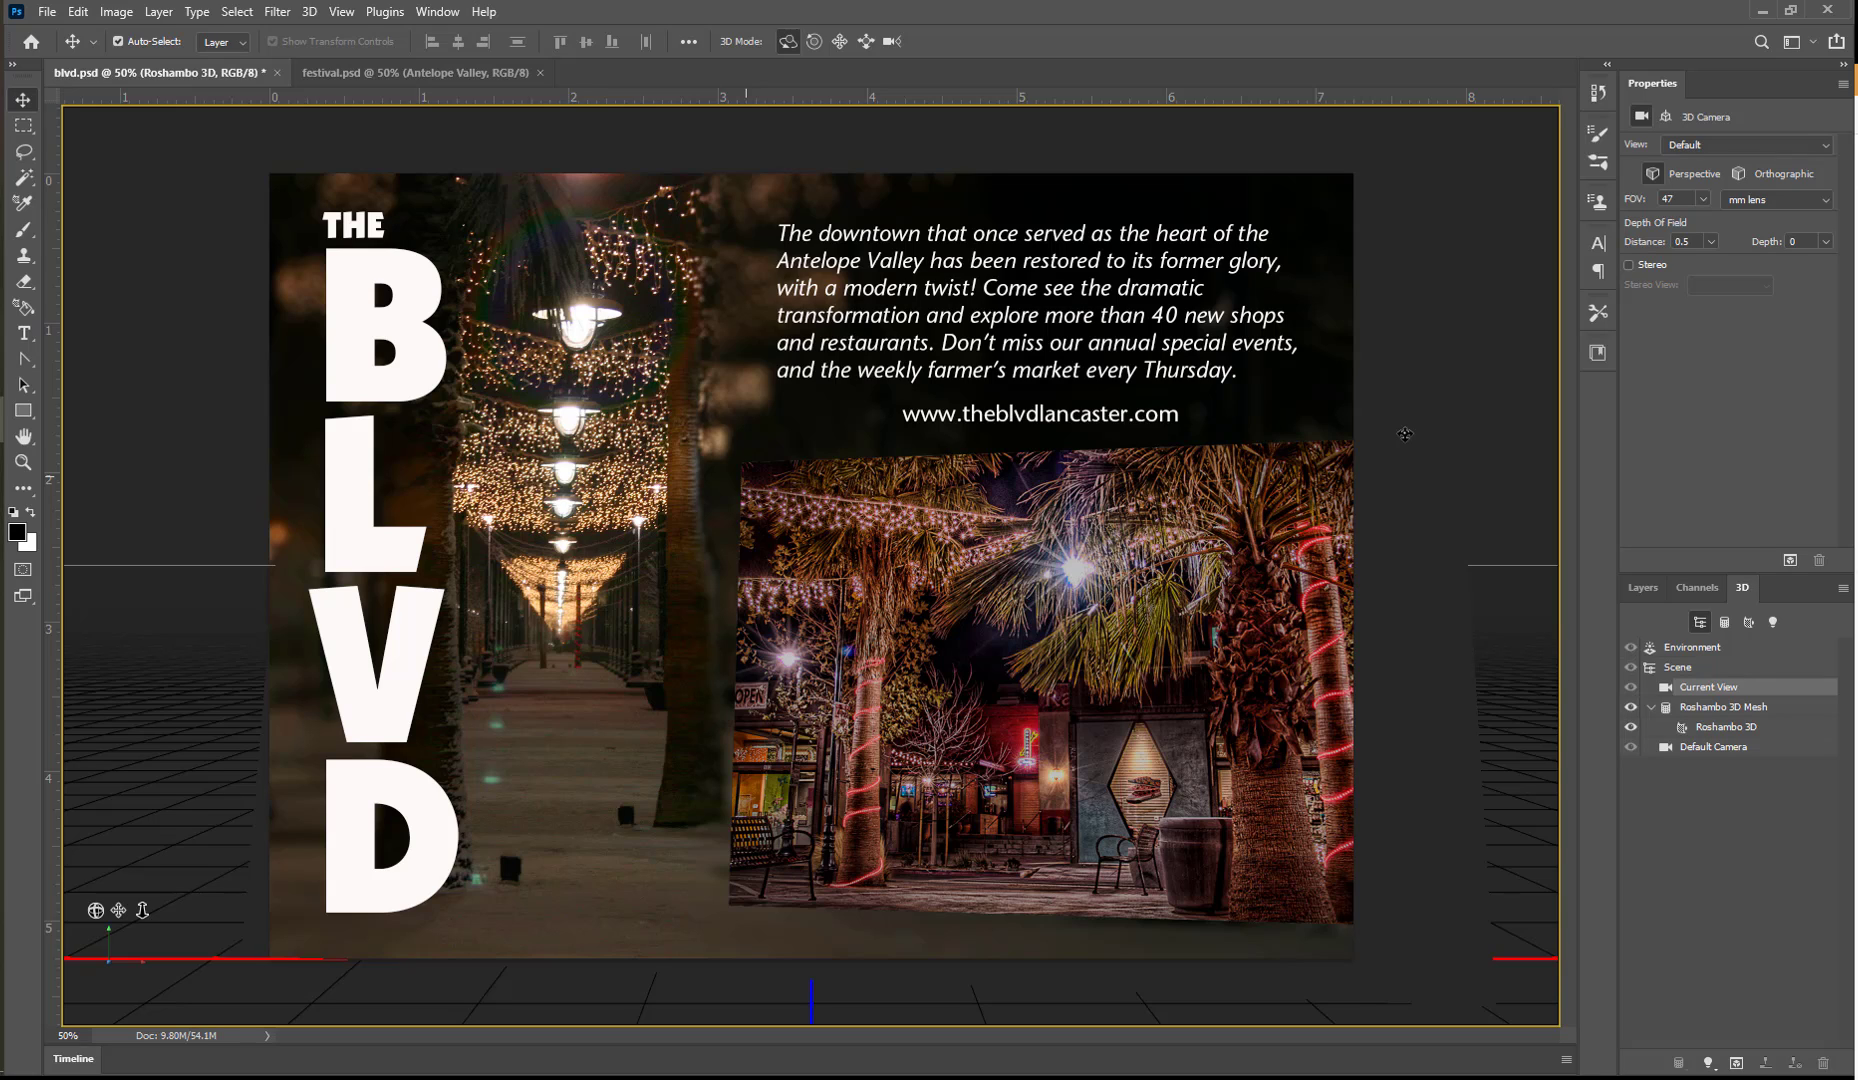
click(1790, 562)
click(1648, 594)
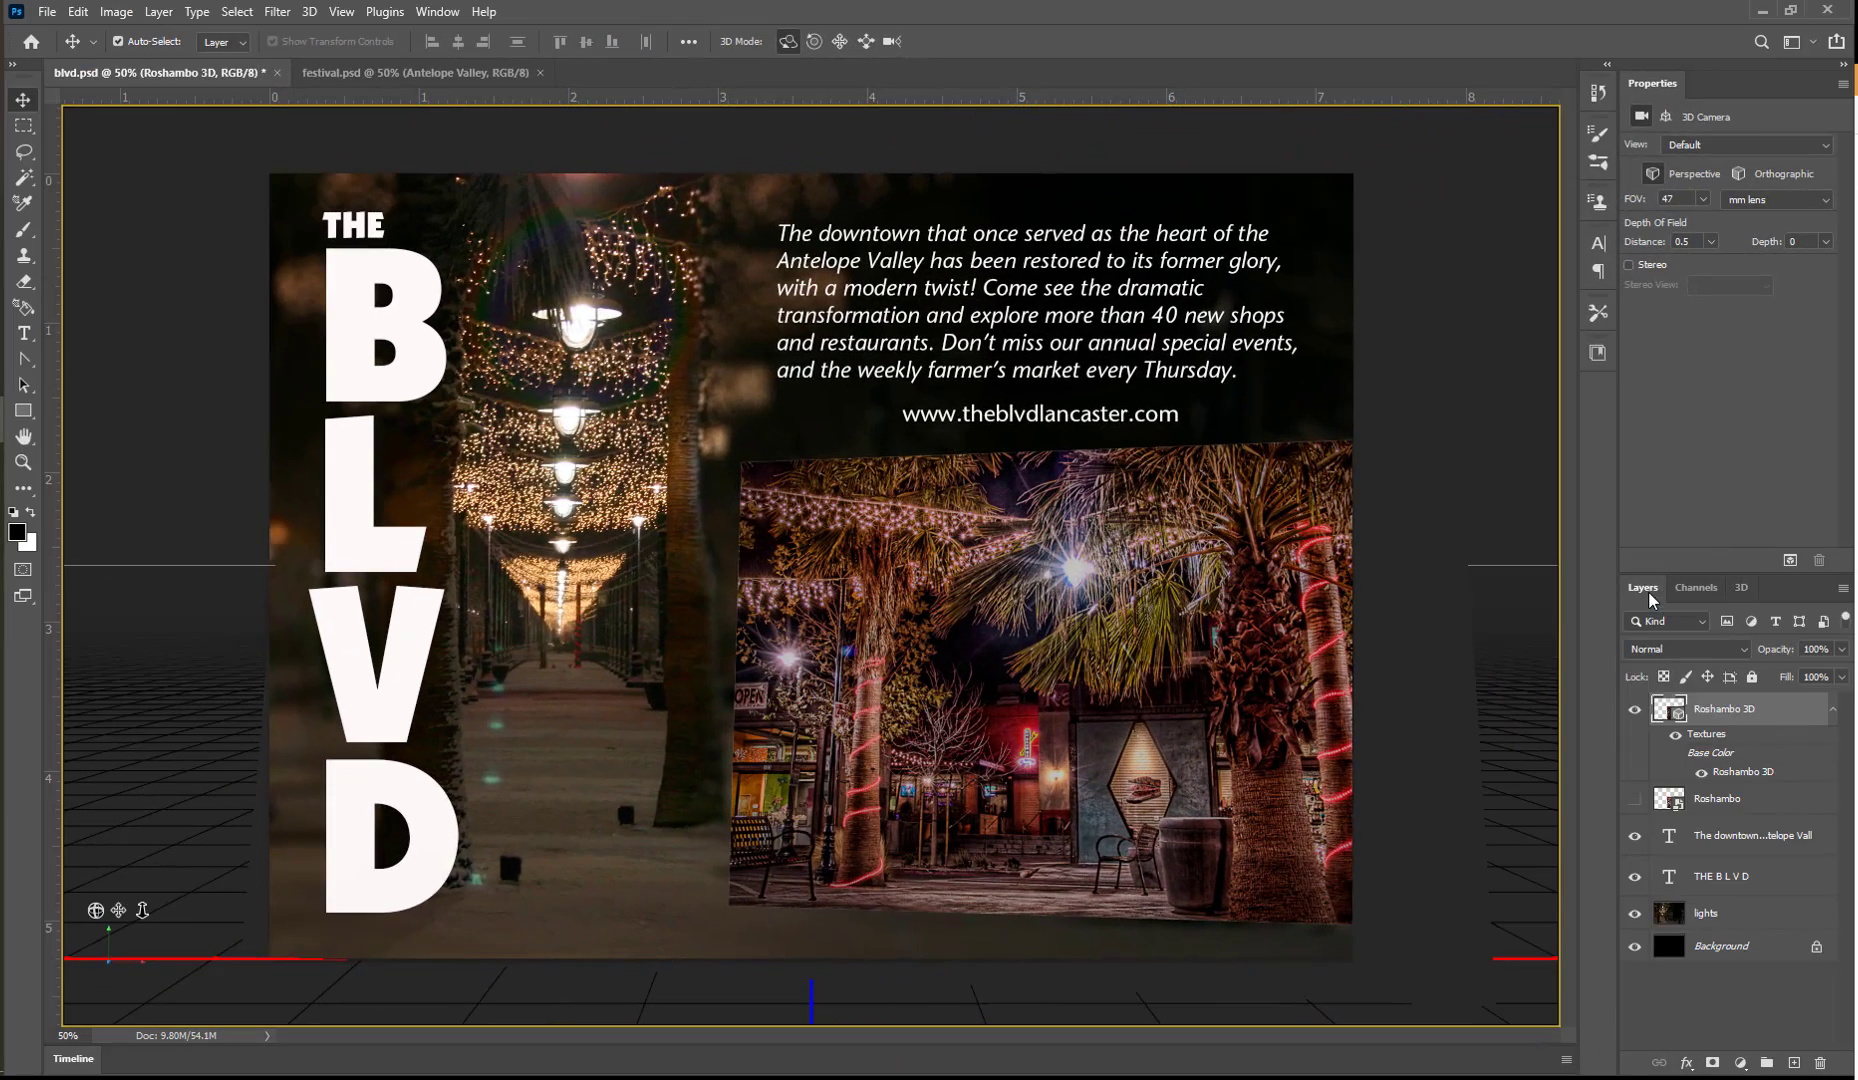
click(1672, 1007)
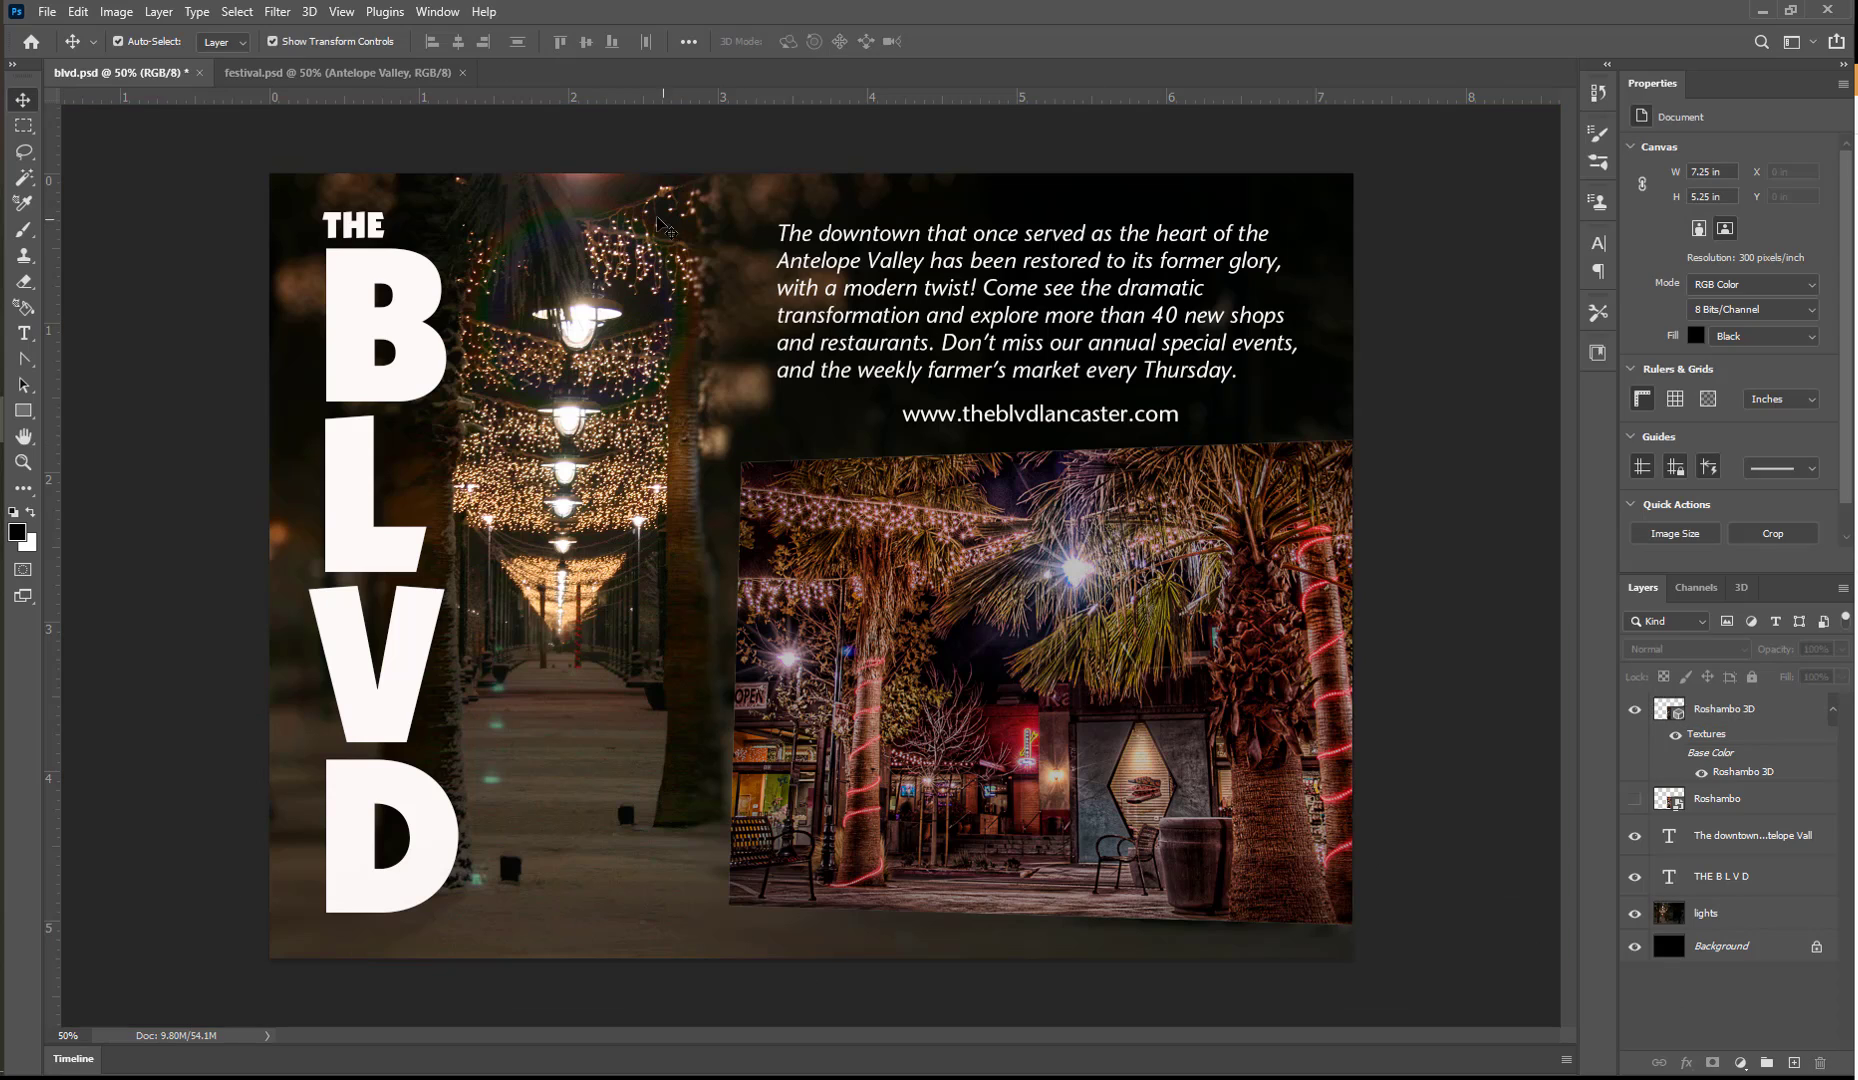
Step: Save the blvd.psd file and switch to the festival.psd document
click(46, 12)
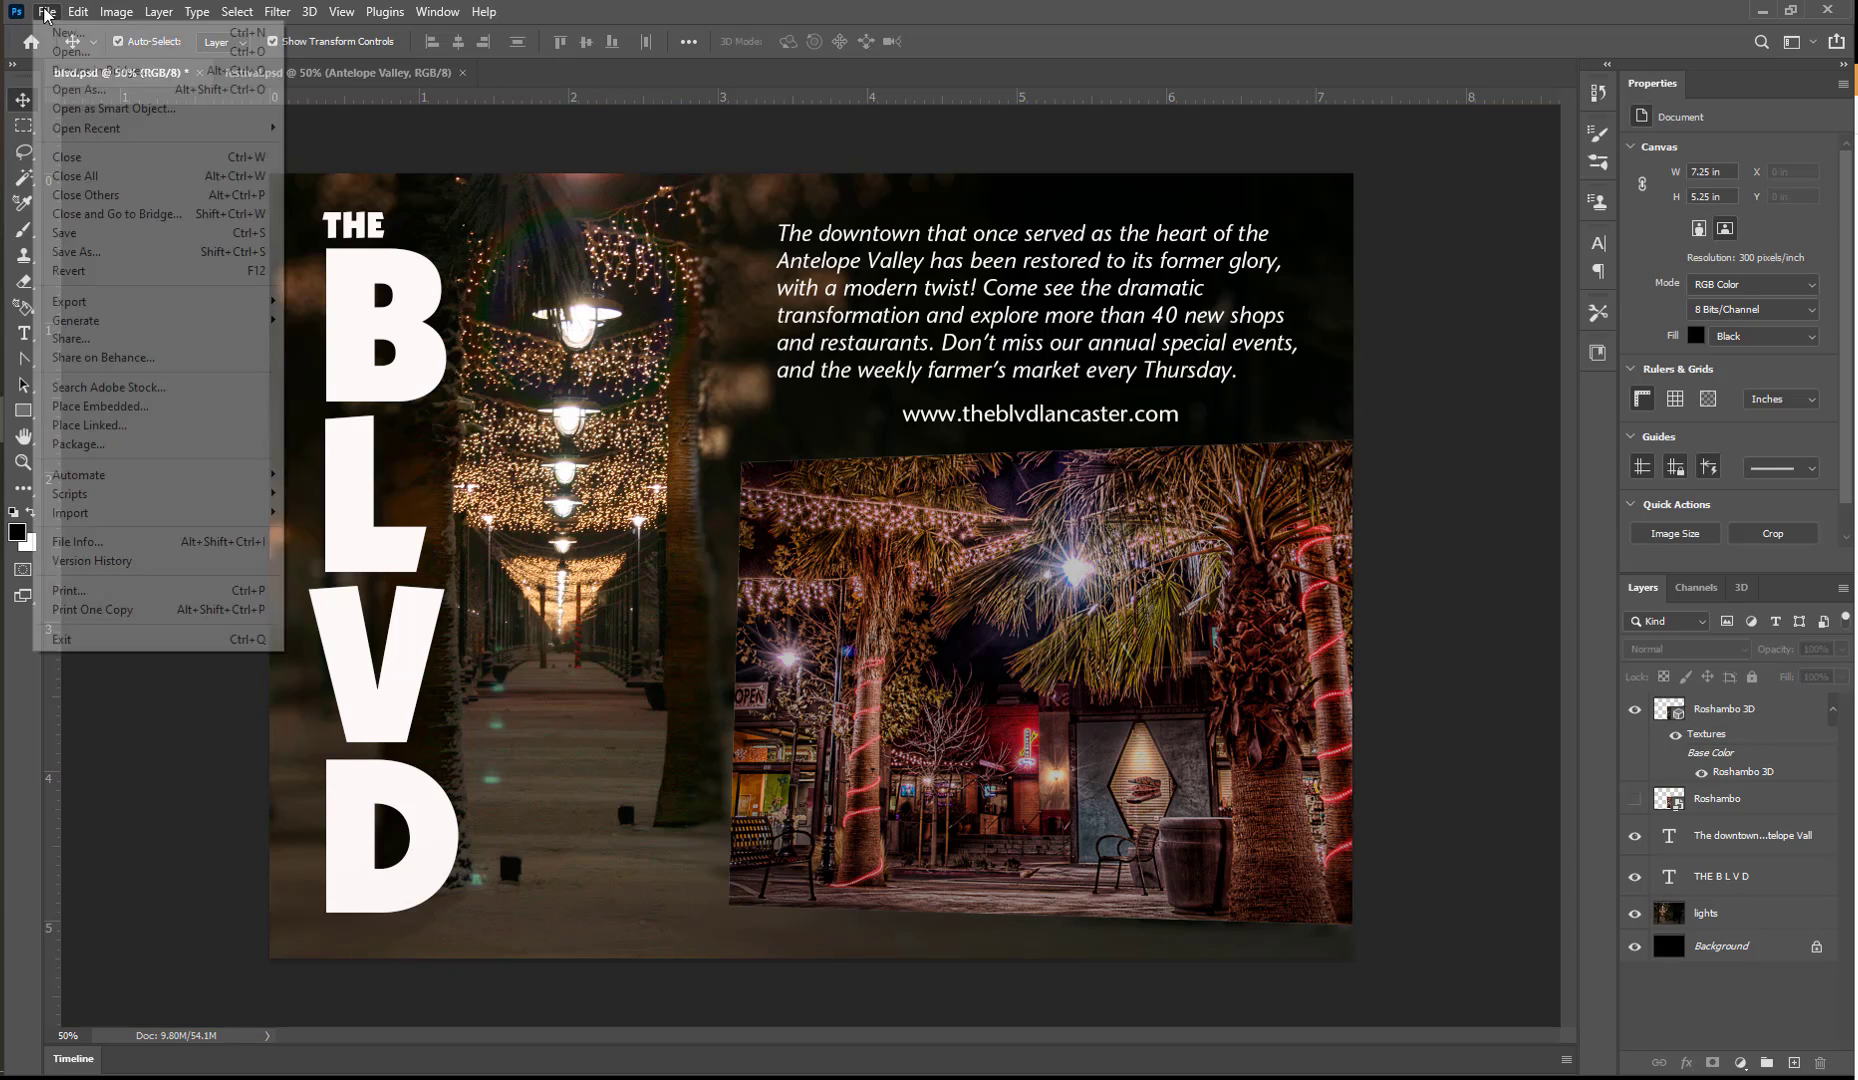
click(89, 233)
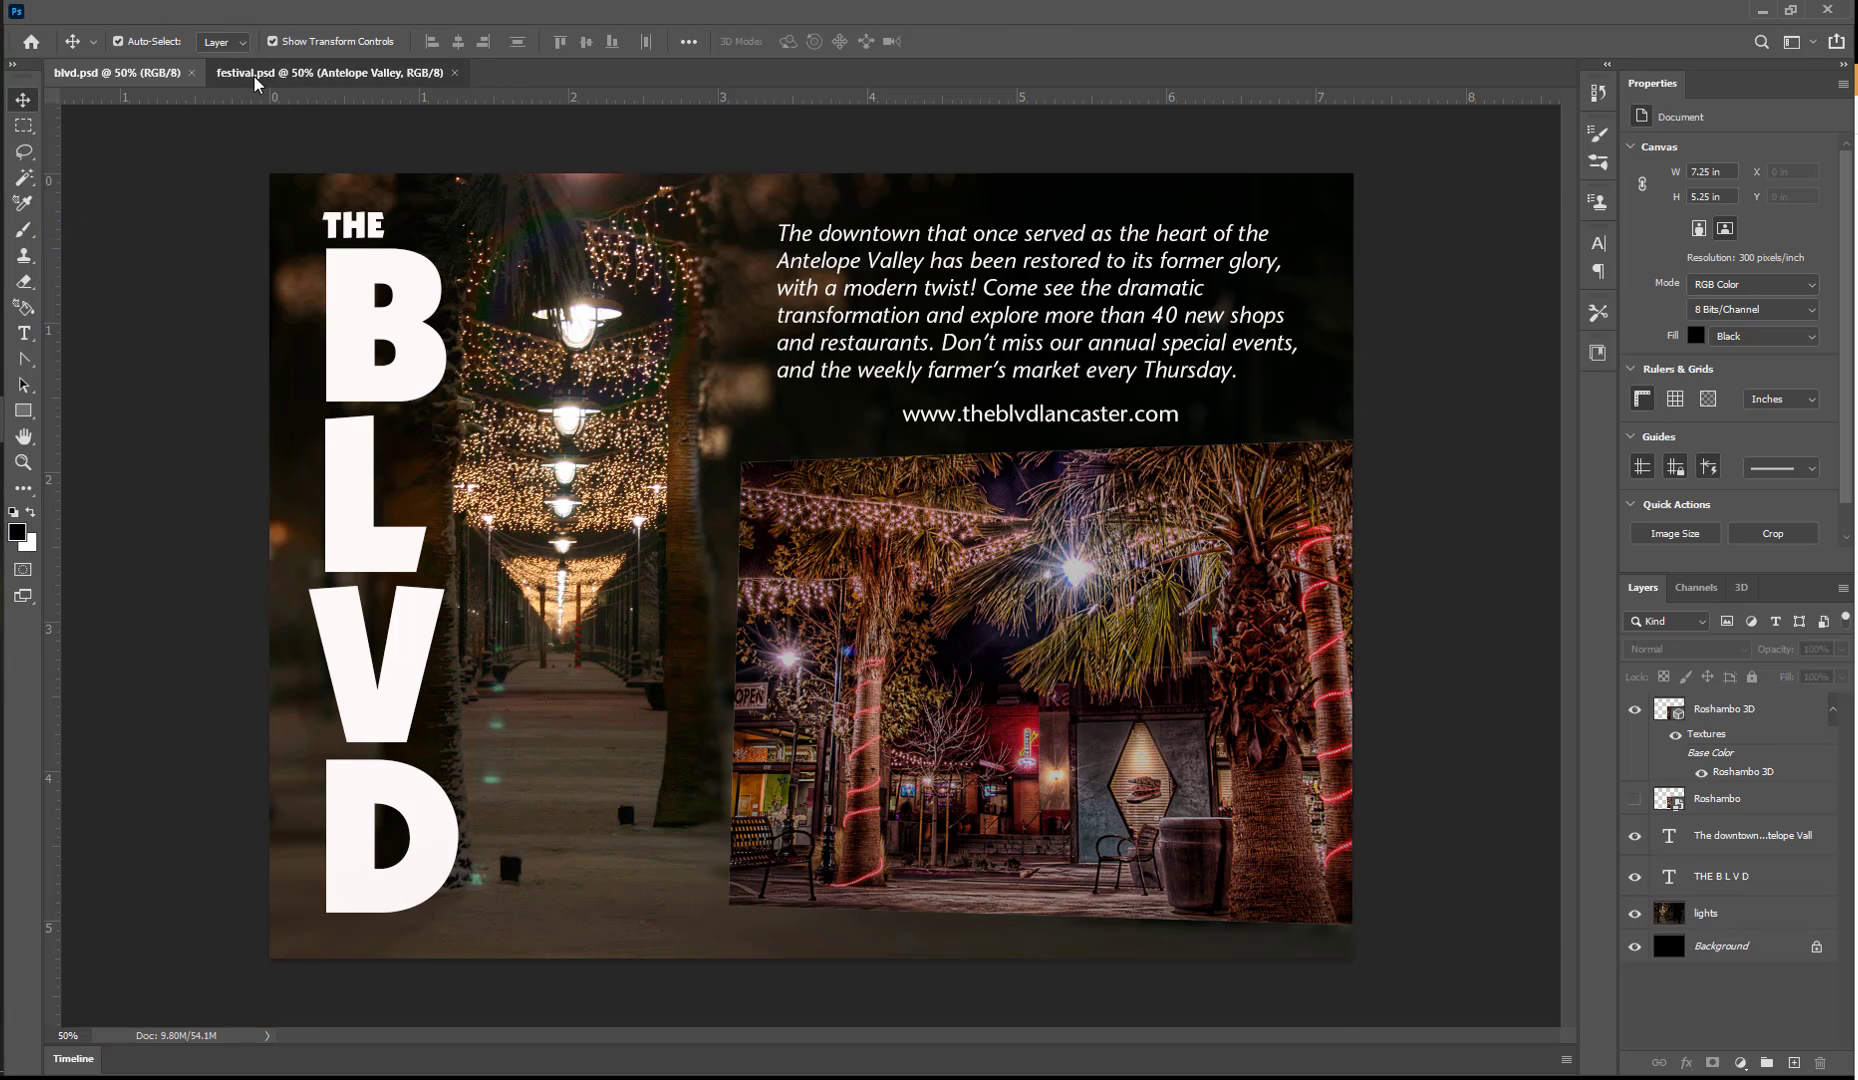
click(255, 76)
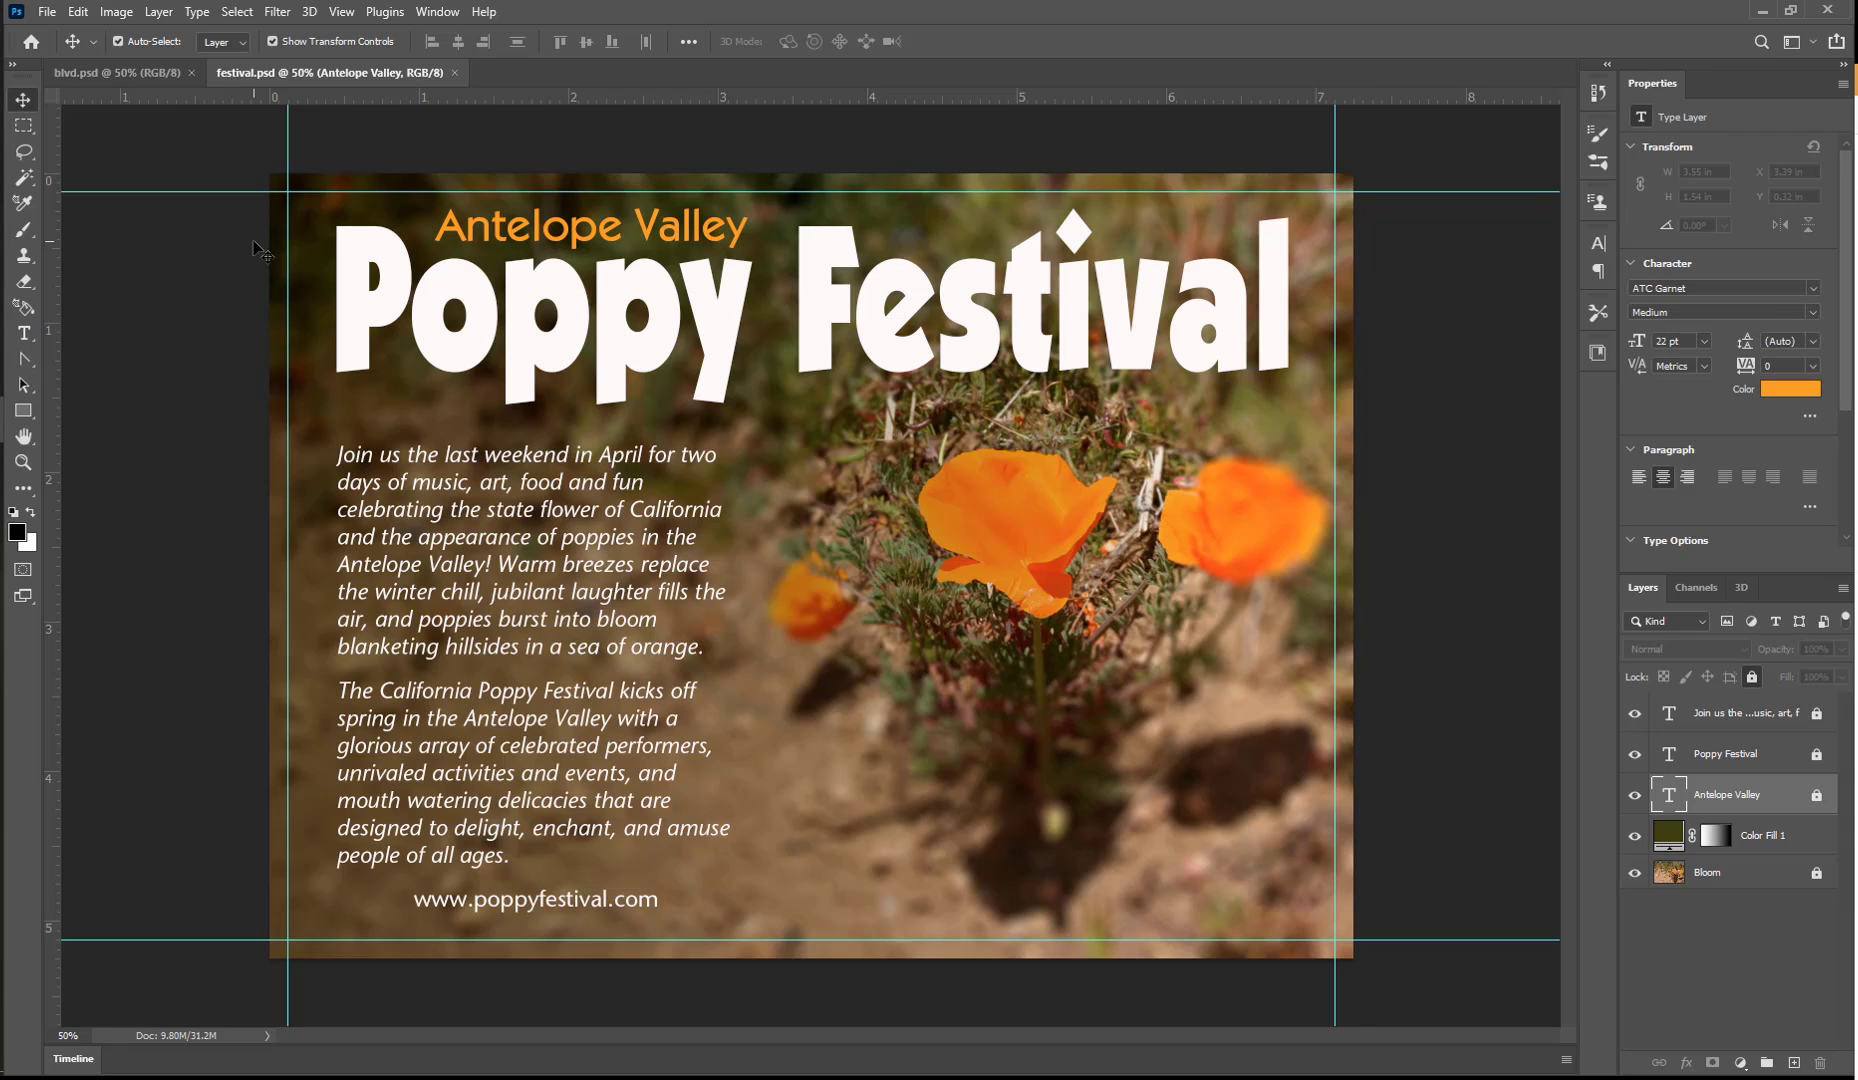
Step: Add a new layer above the "Join us the last weekend" text layer and name it Globe
click(1709, 735)
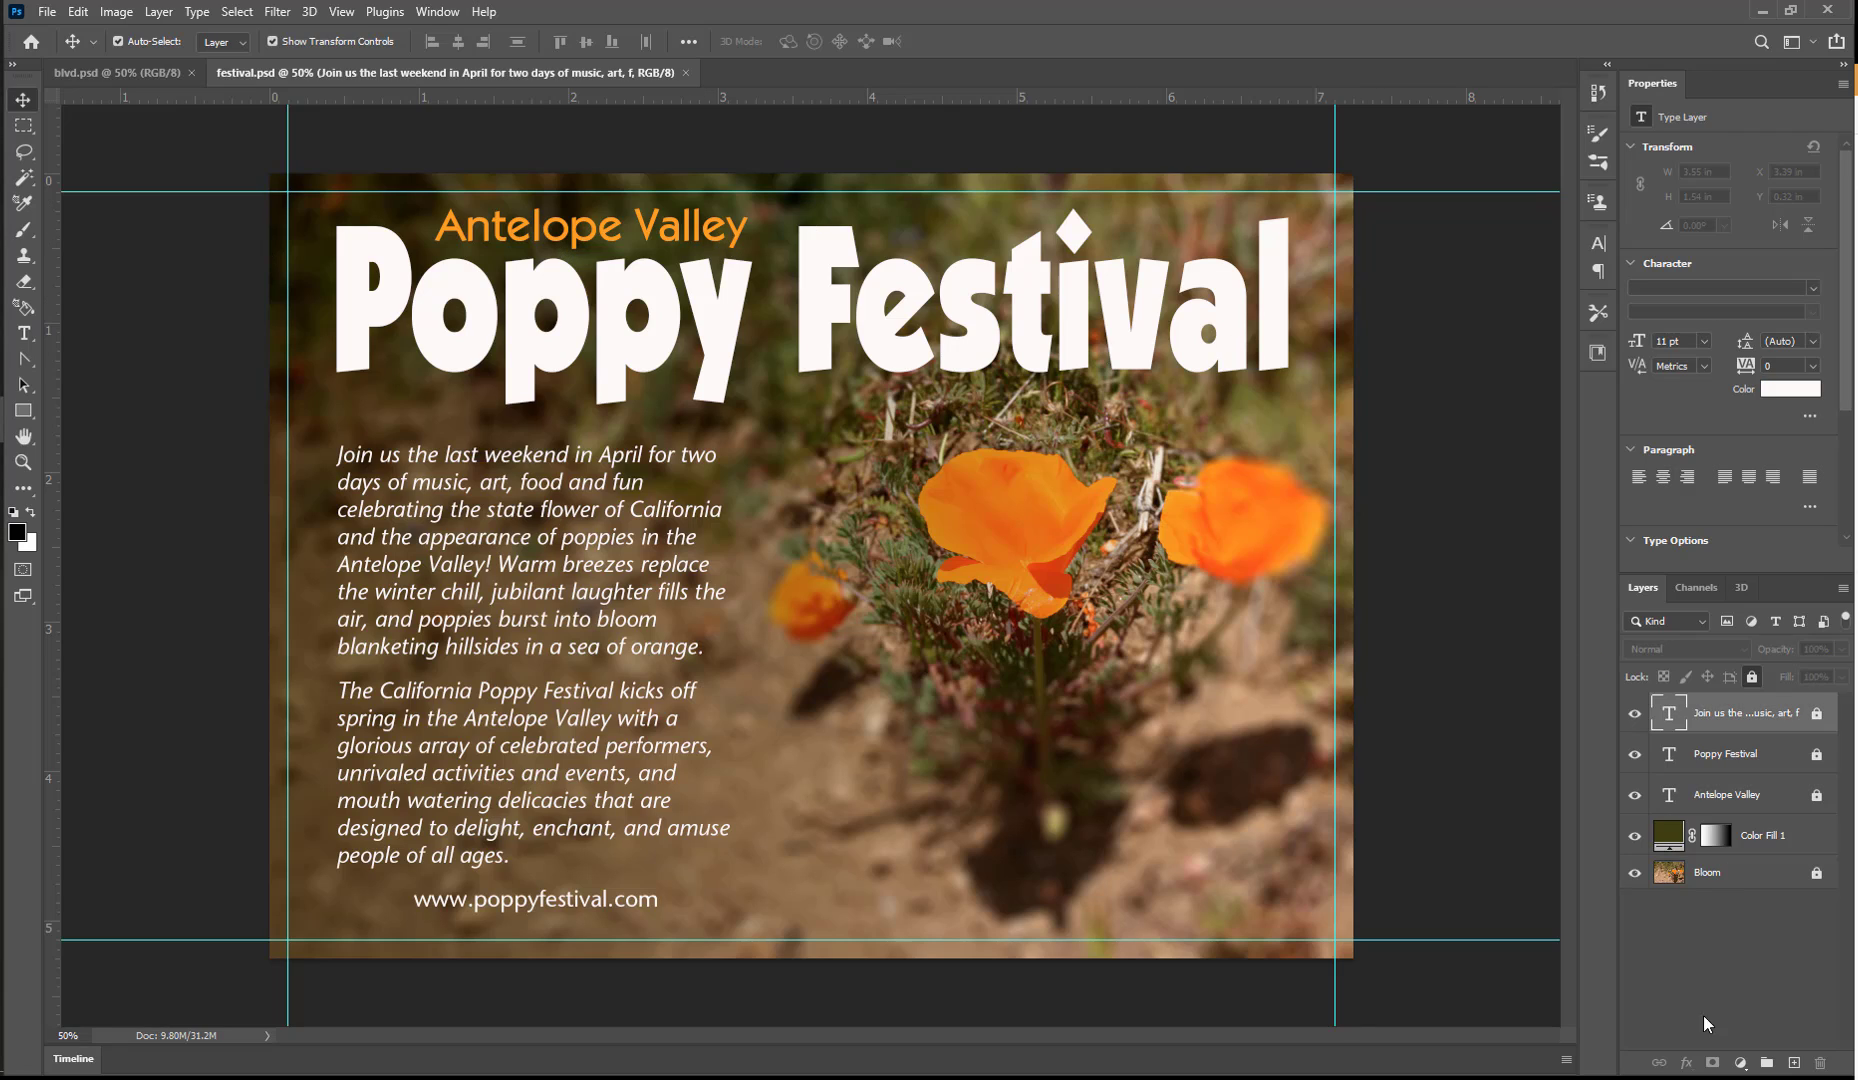
click(1794, 1063)
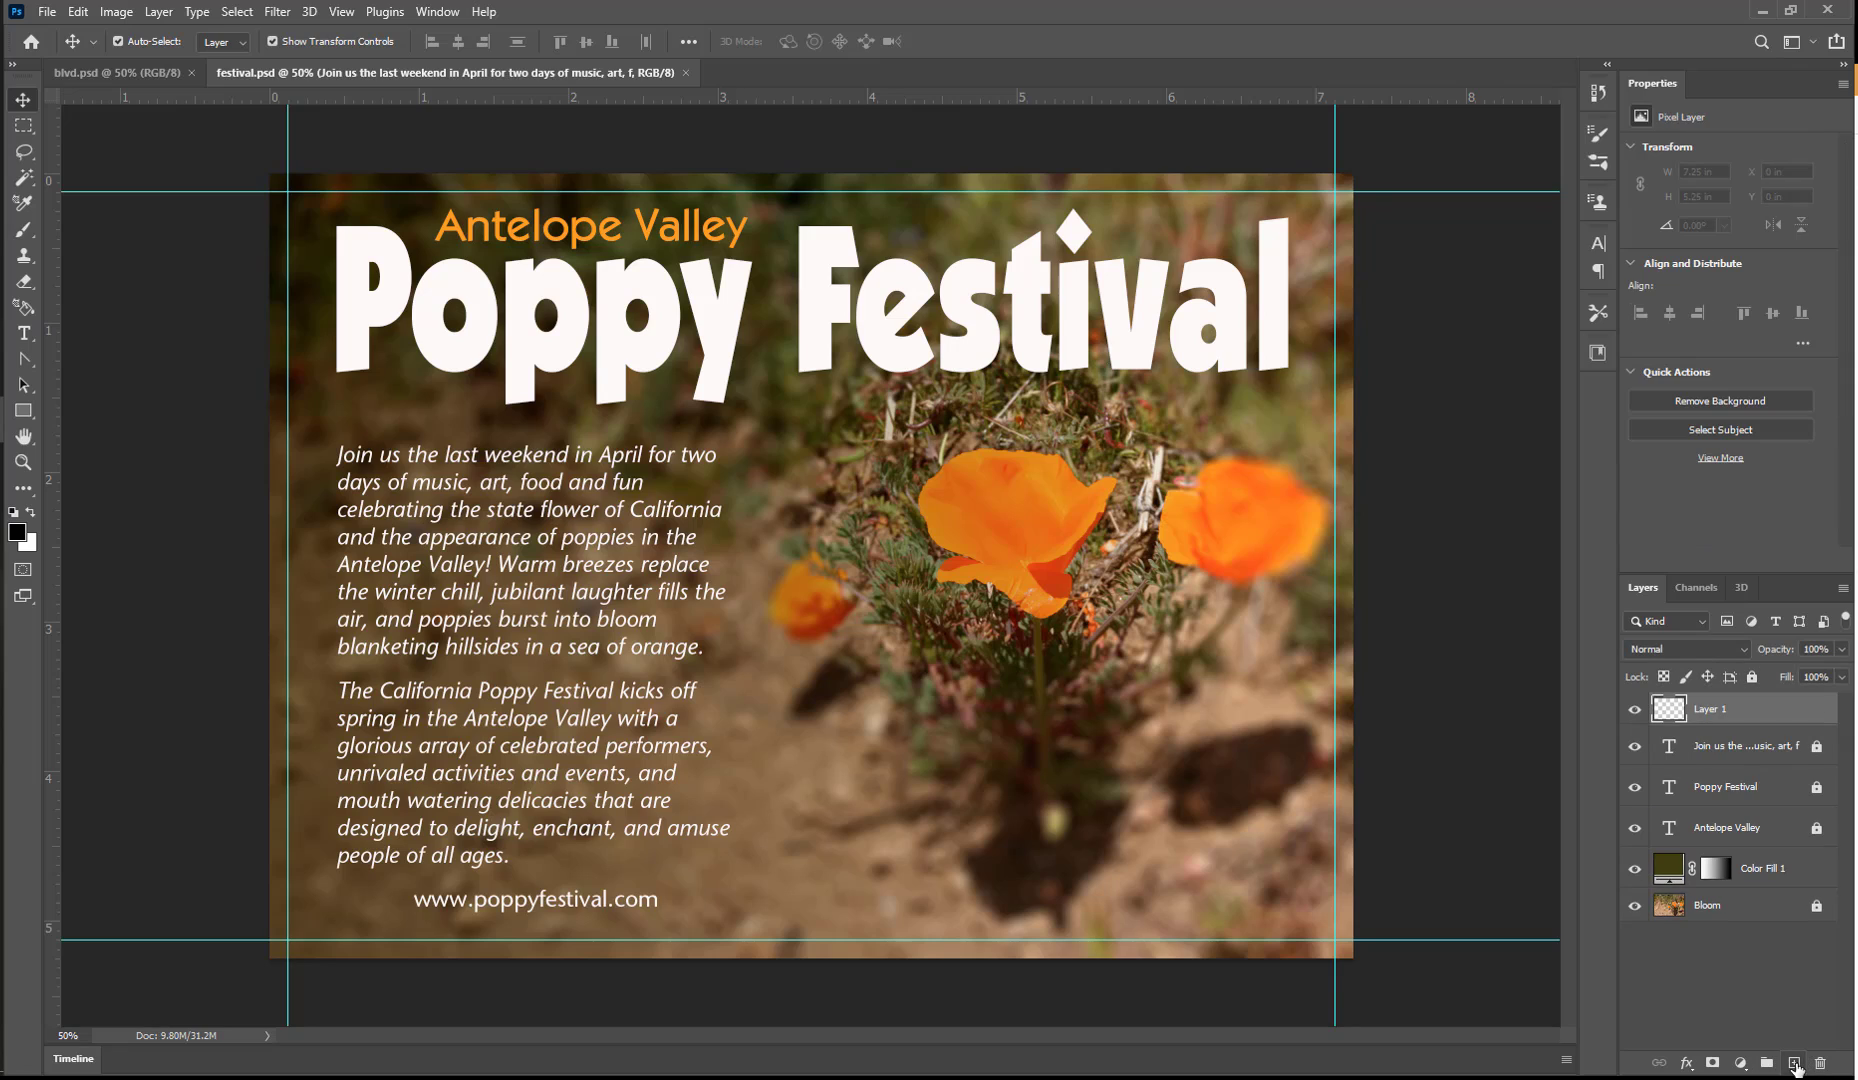
double_click(1711, 708)
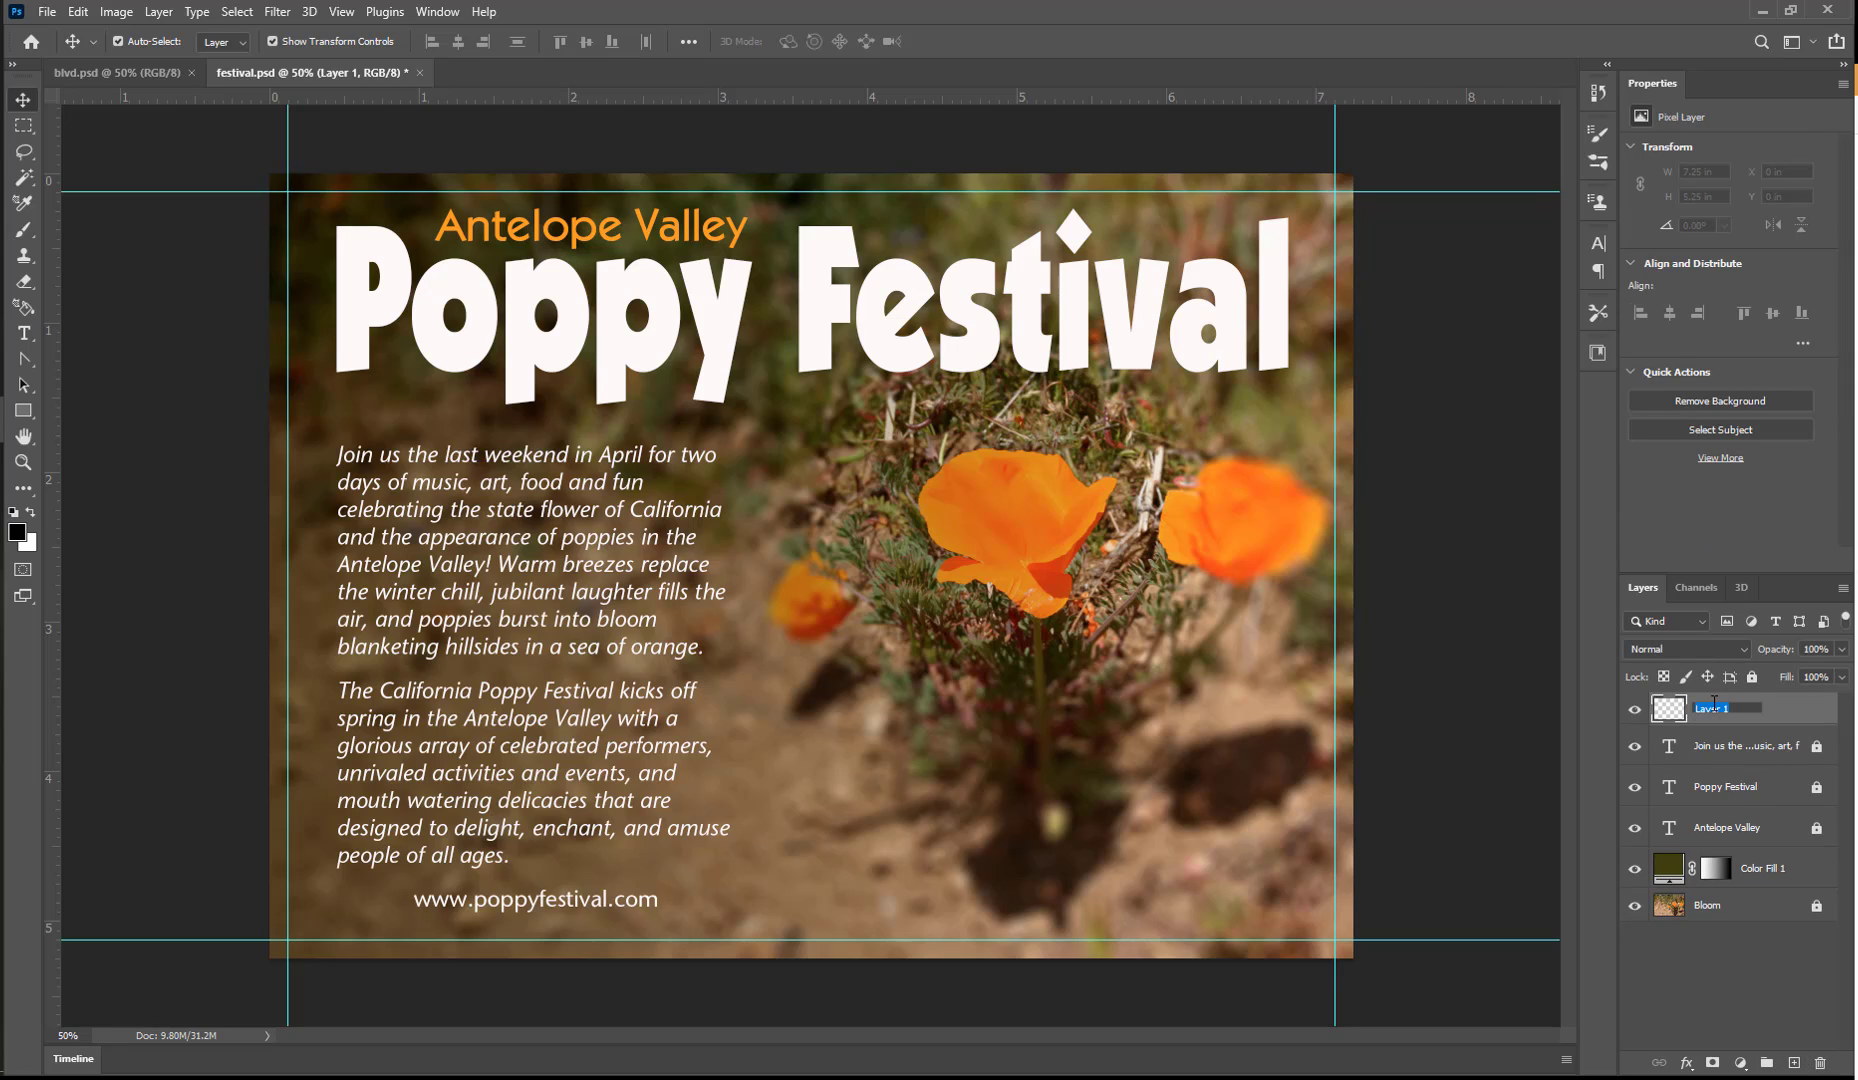
text(Globe)
key(Return)
Step: Set up a new 3D object from the selected Globe layer using the Sphere mesh preset
click(1745, 586)
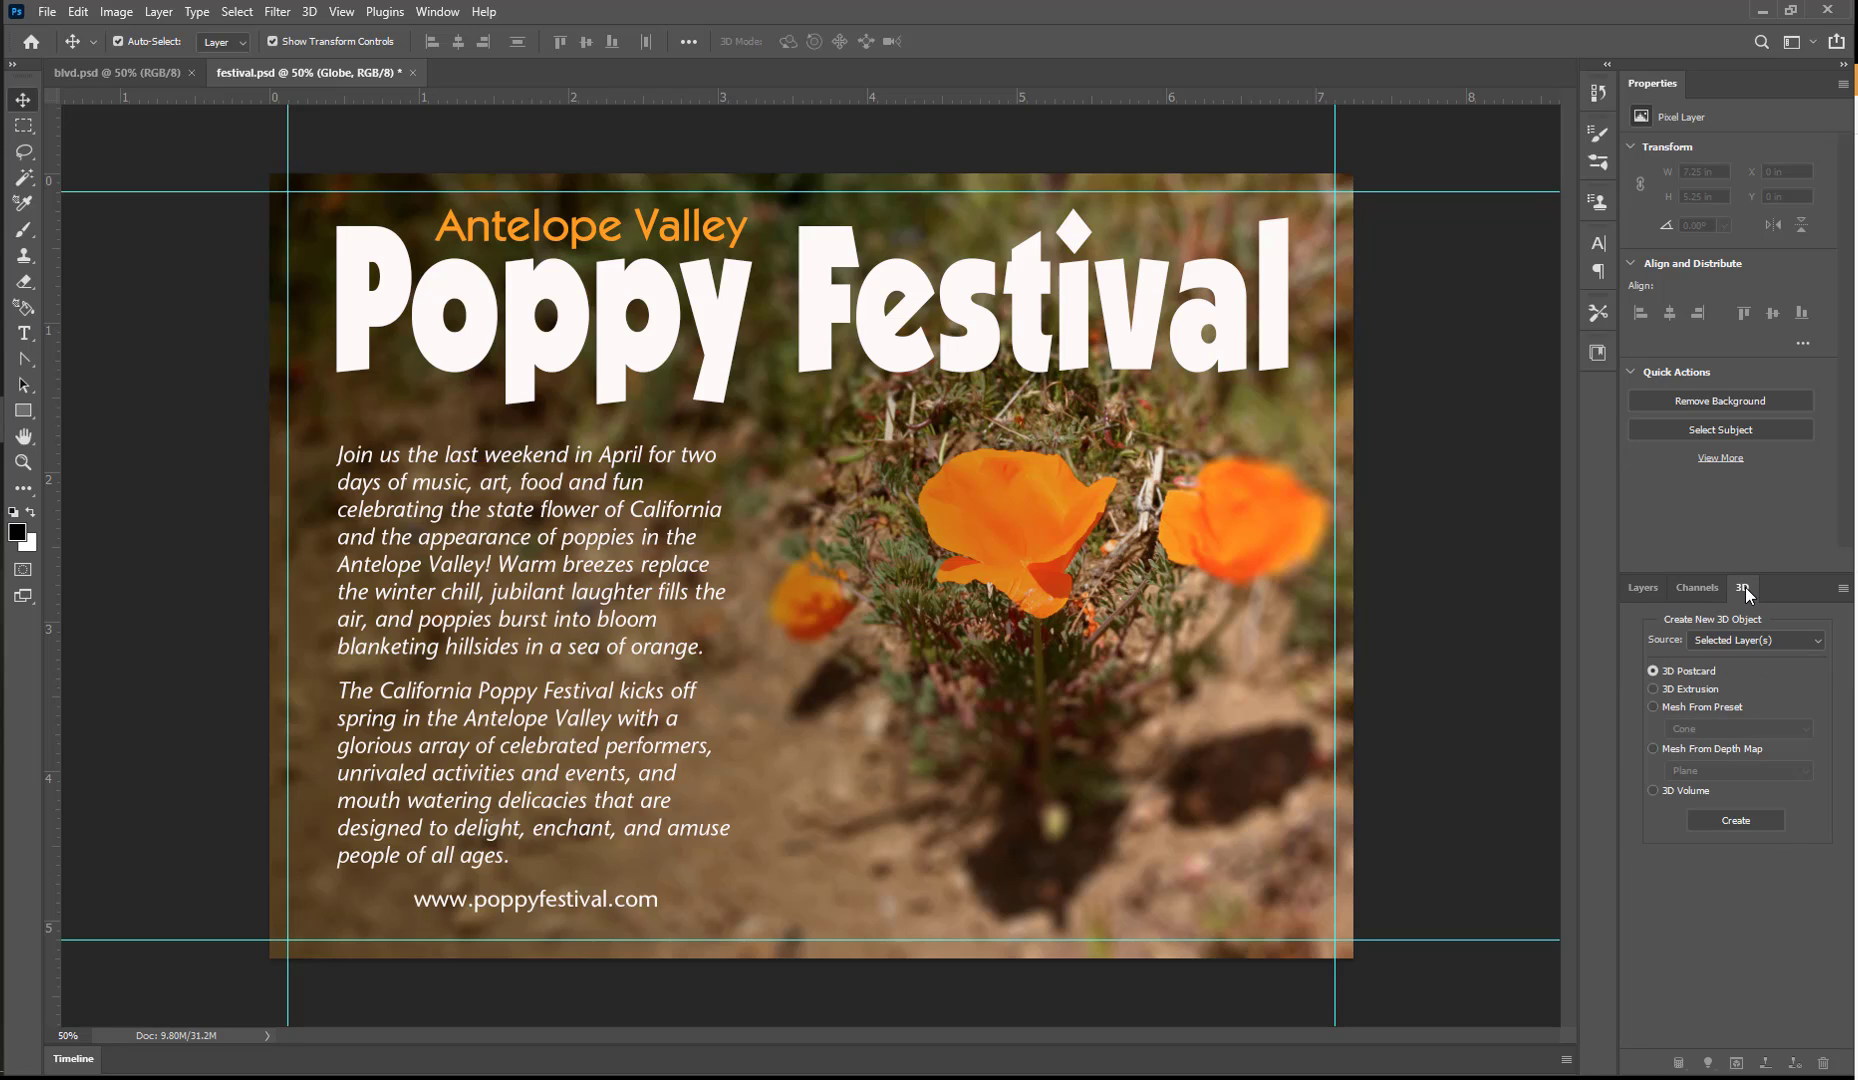
click(1788, 643)
click(1788, 643)
click(1653, 707)
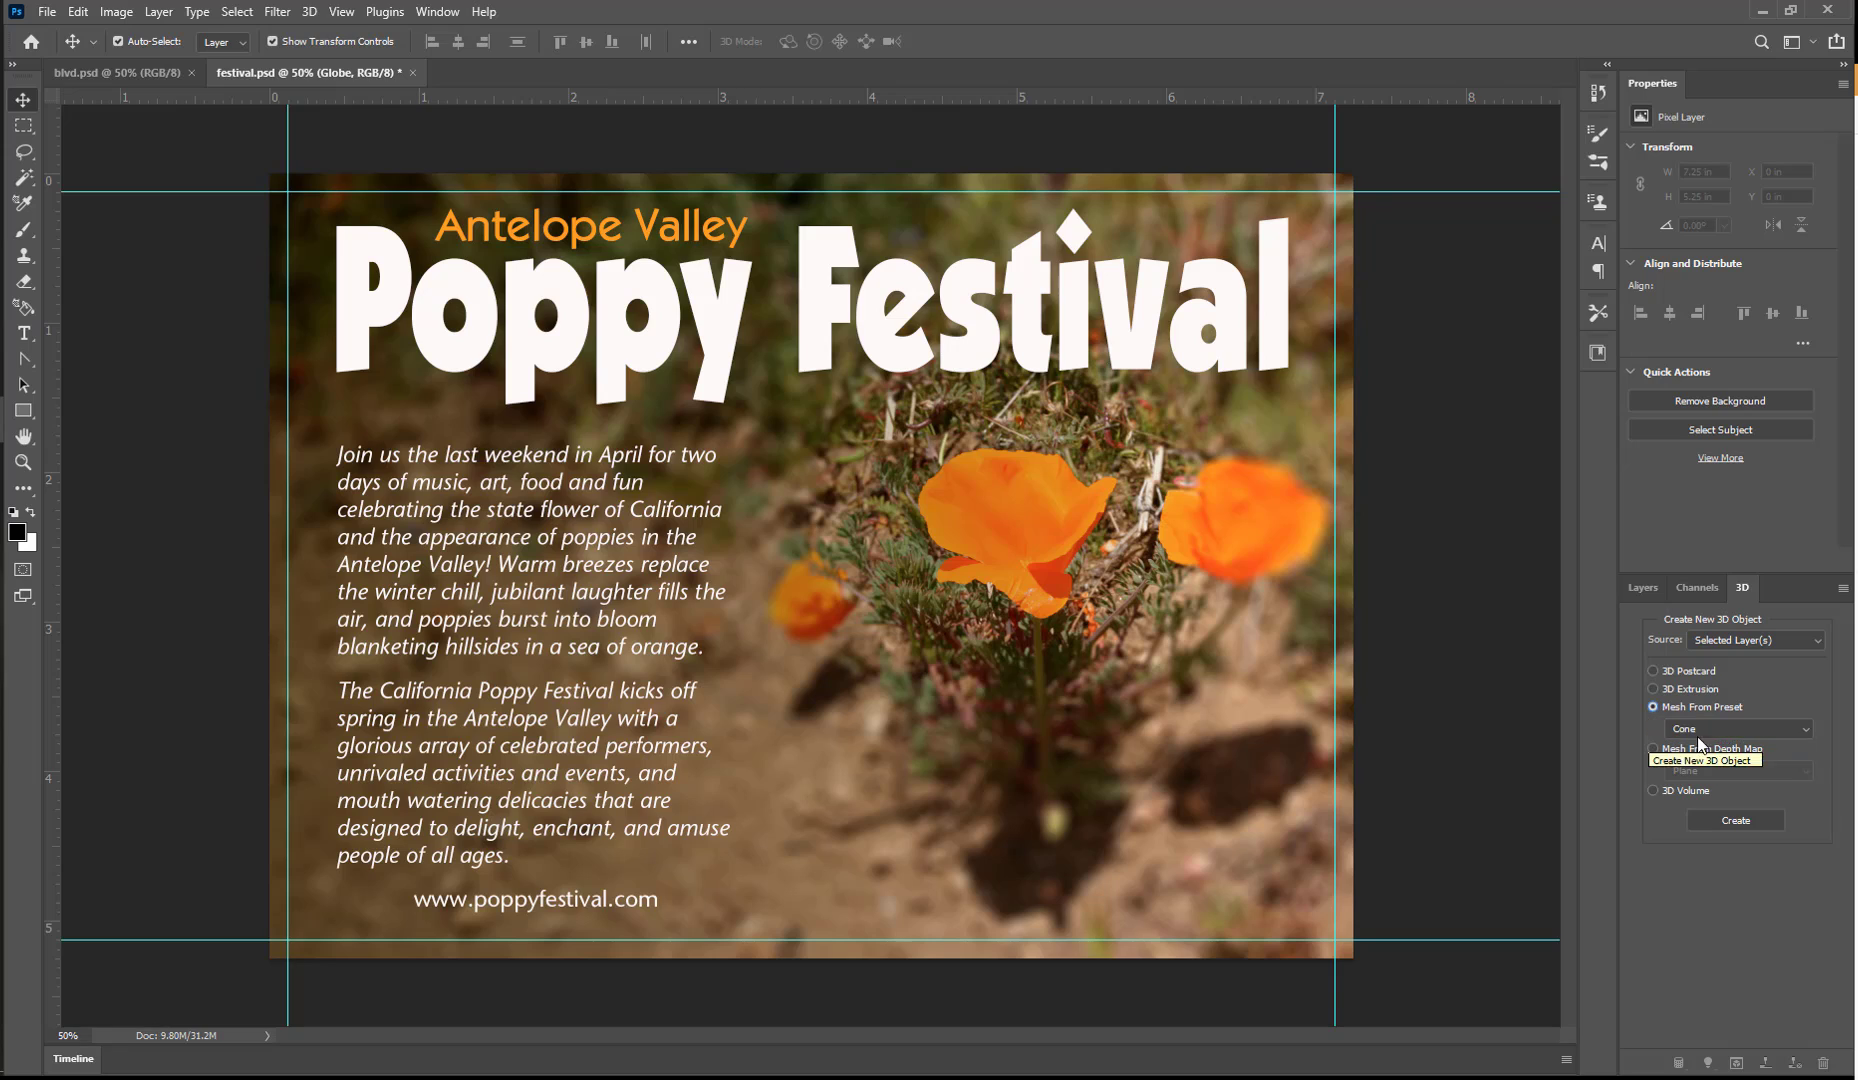
click(1809, 735)
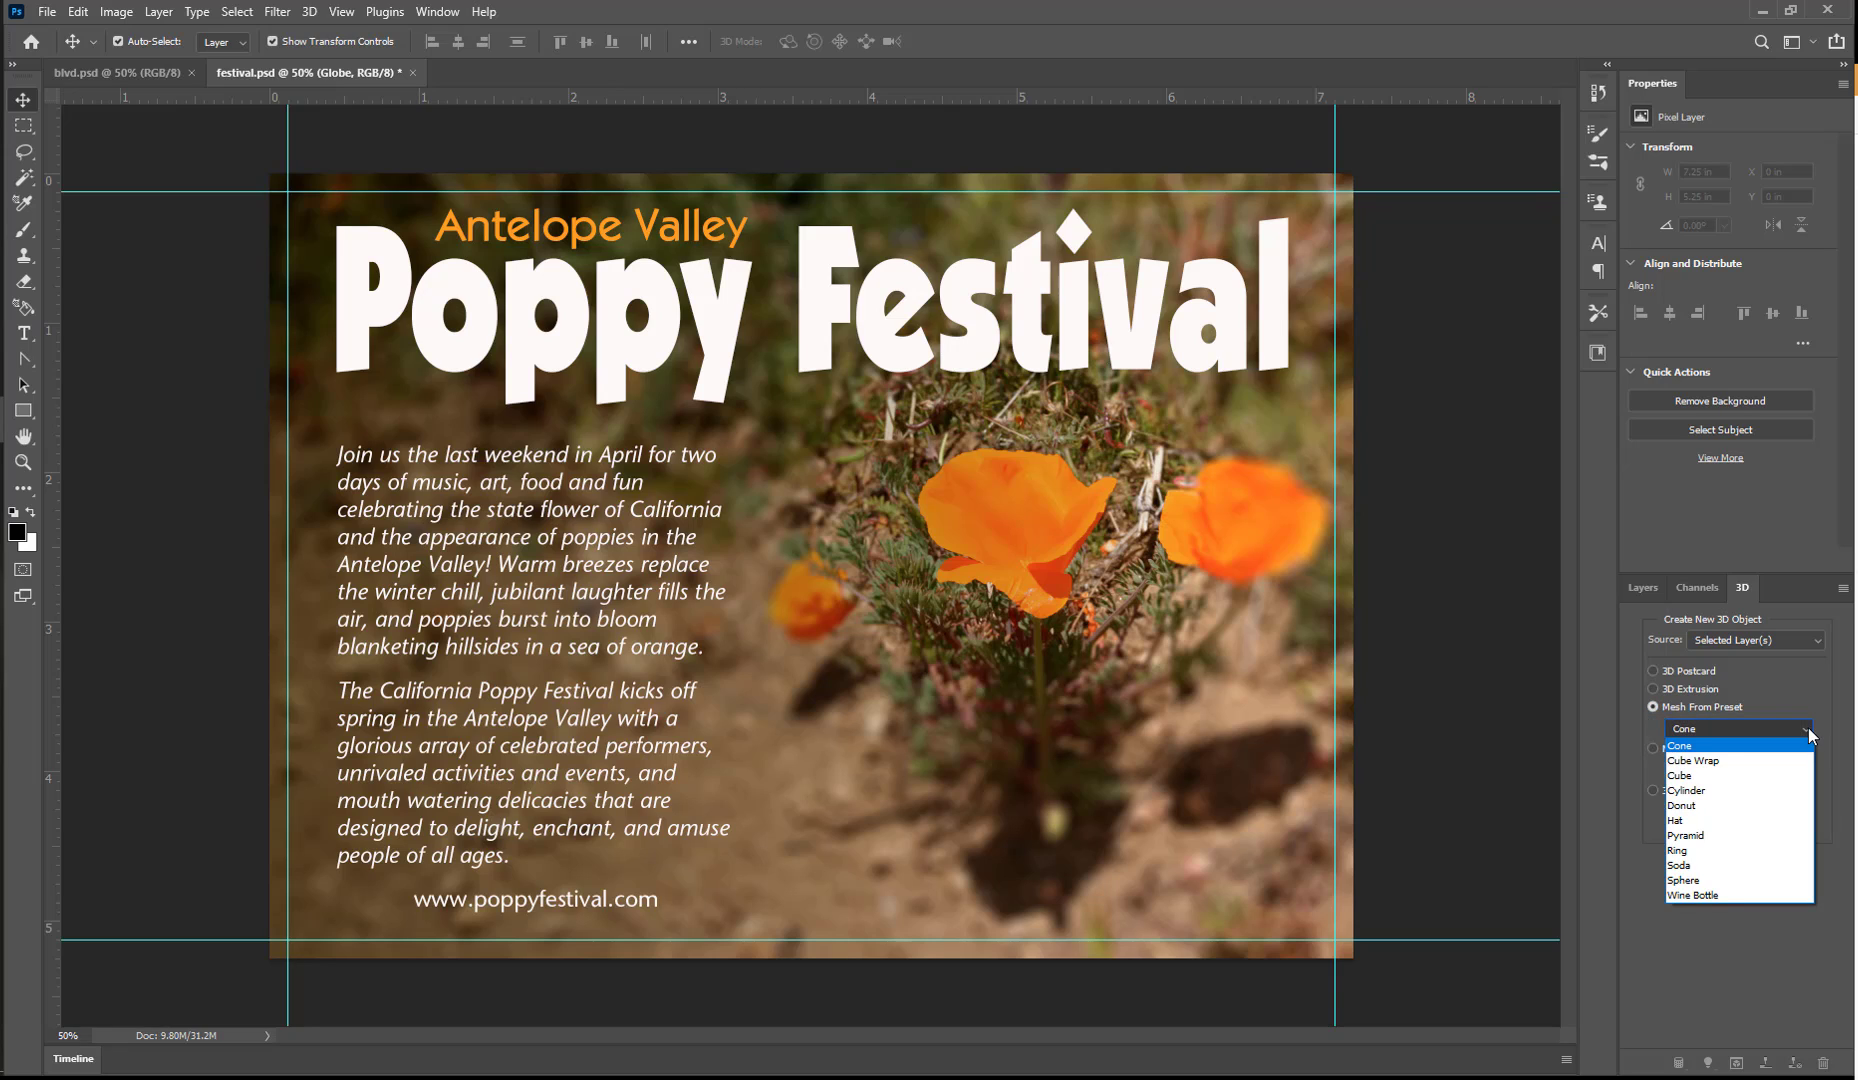
click(1722, 881)
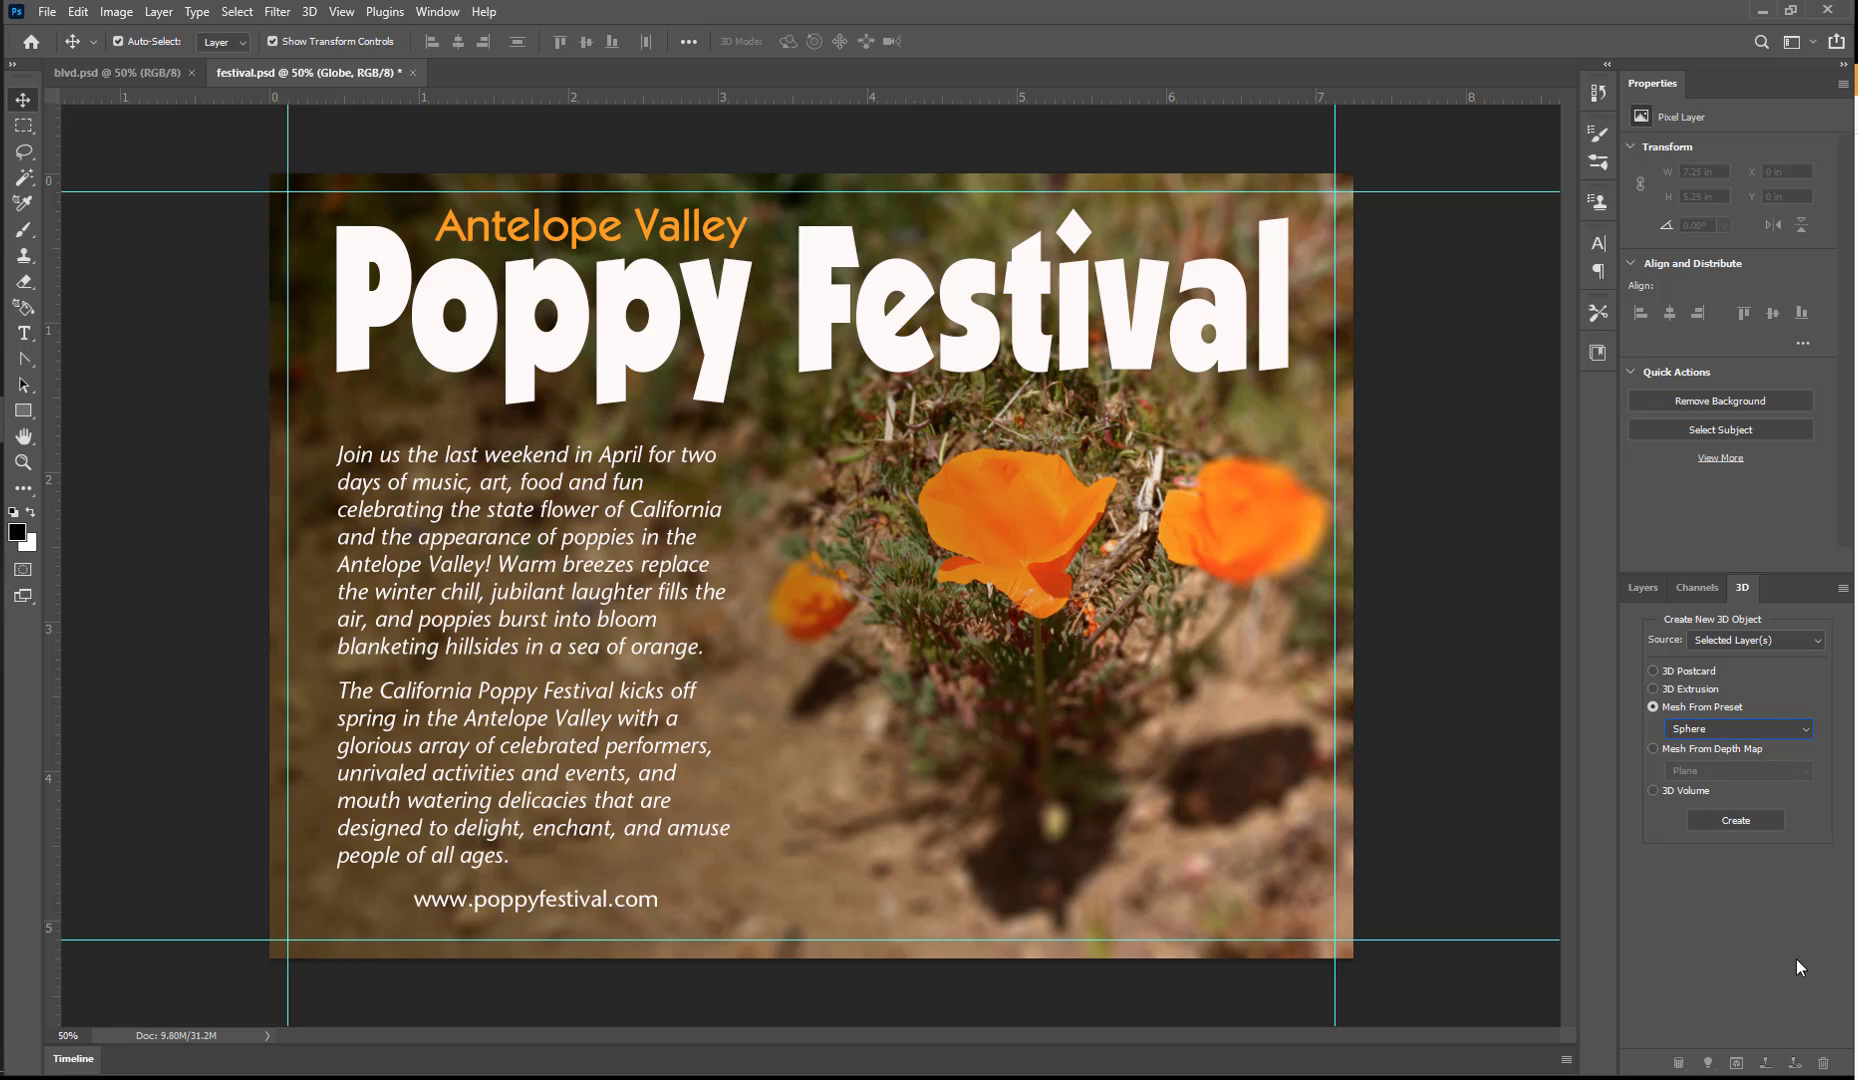
Step: Create the 3D sphere, converting the Default IBL.tif colors to the working space, and close the secondary view
click(1751, 822)
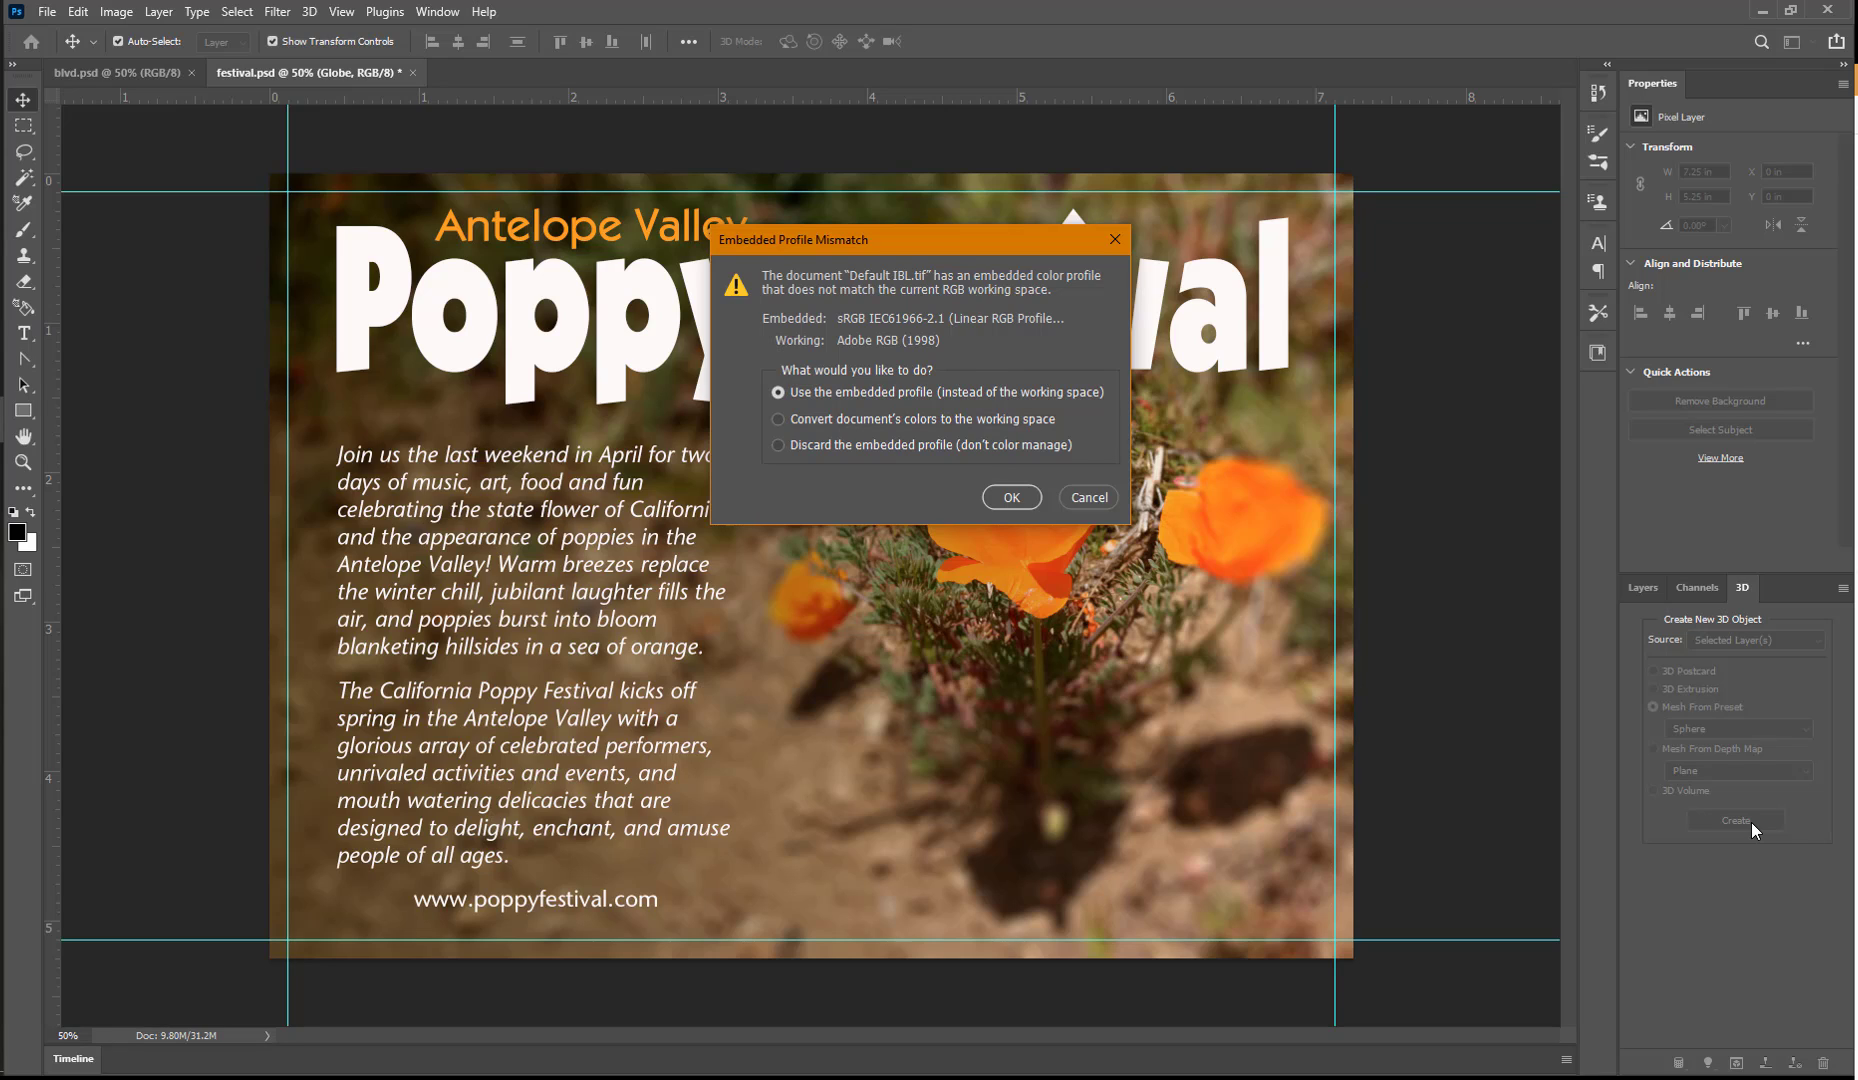
click(777, 420)
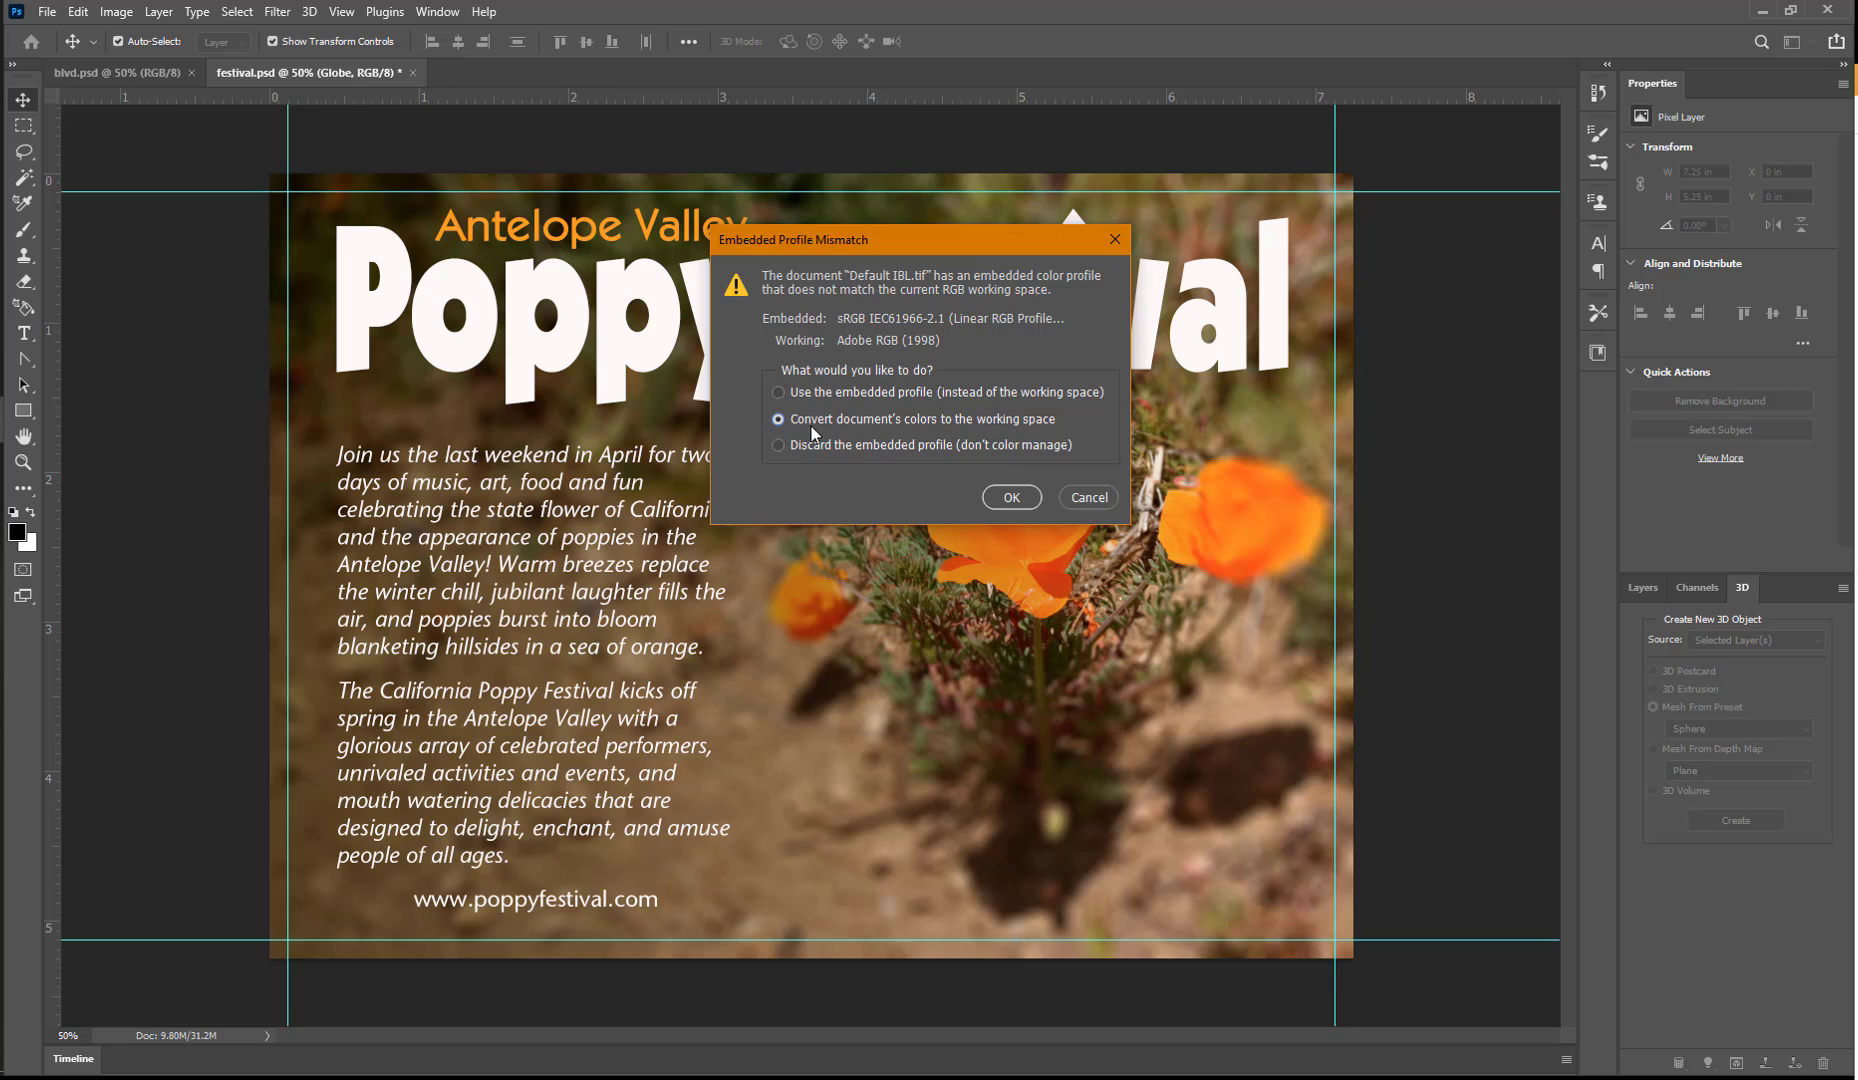
click(1007, 494)
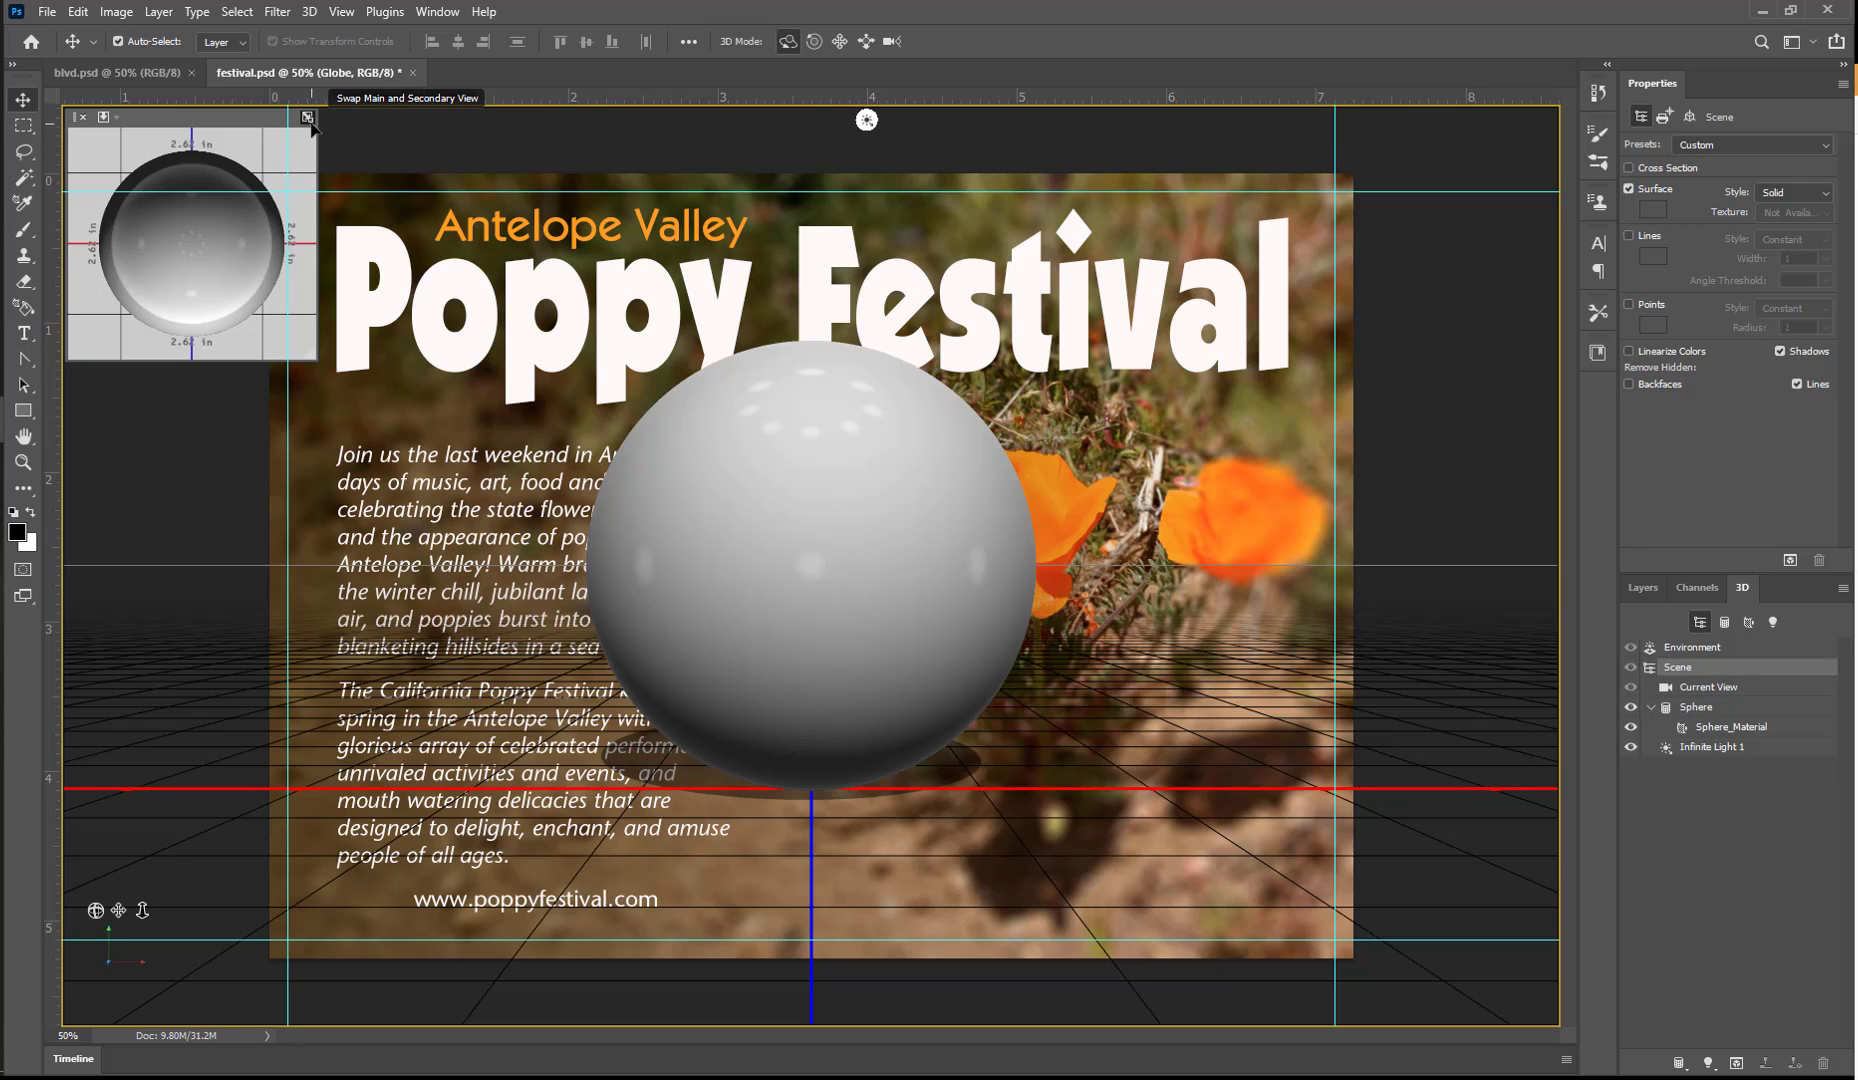
click(83, 118)
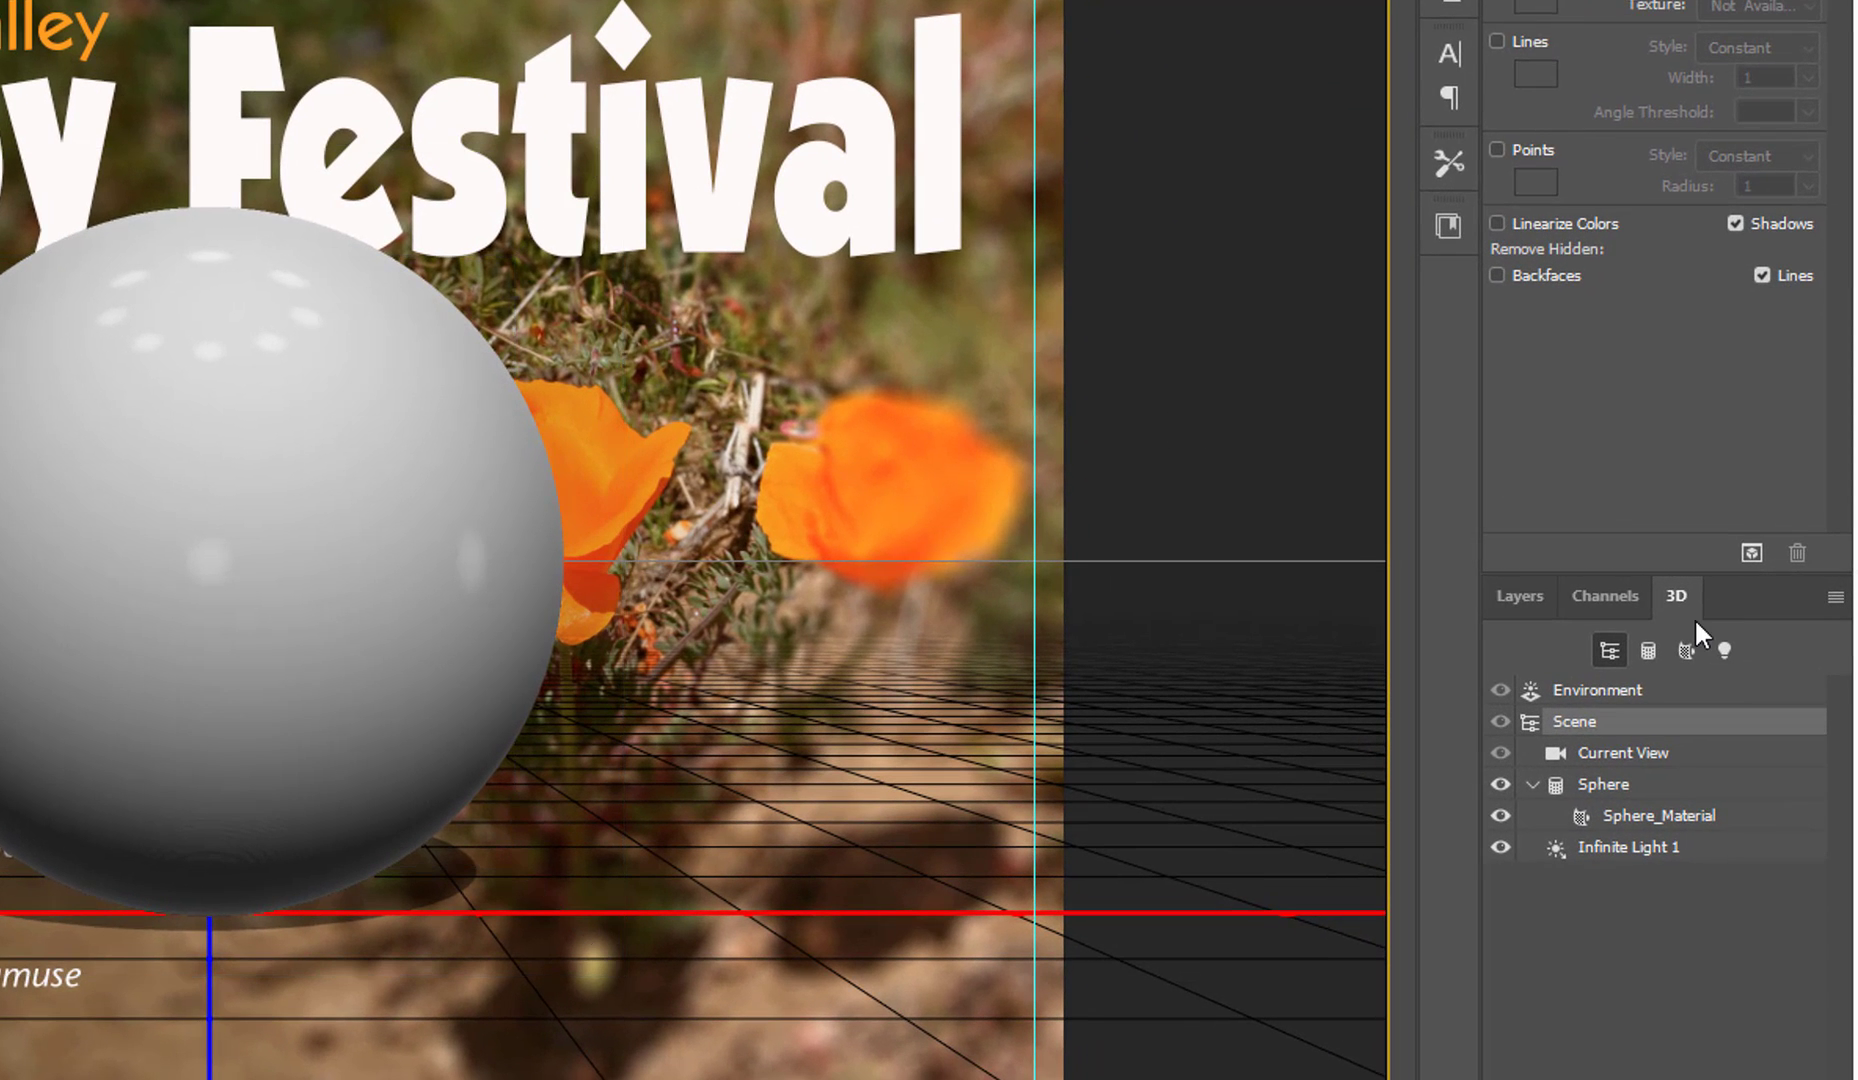
Step: Replace the base color texture of Sphere_Material with Field.jpg, keeping the image's embedded color profile
click(1690, 816)
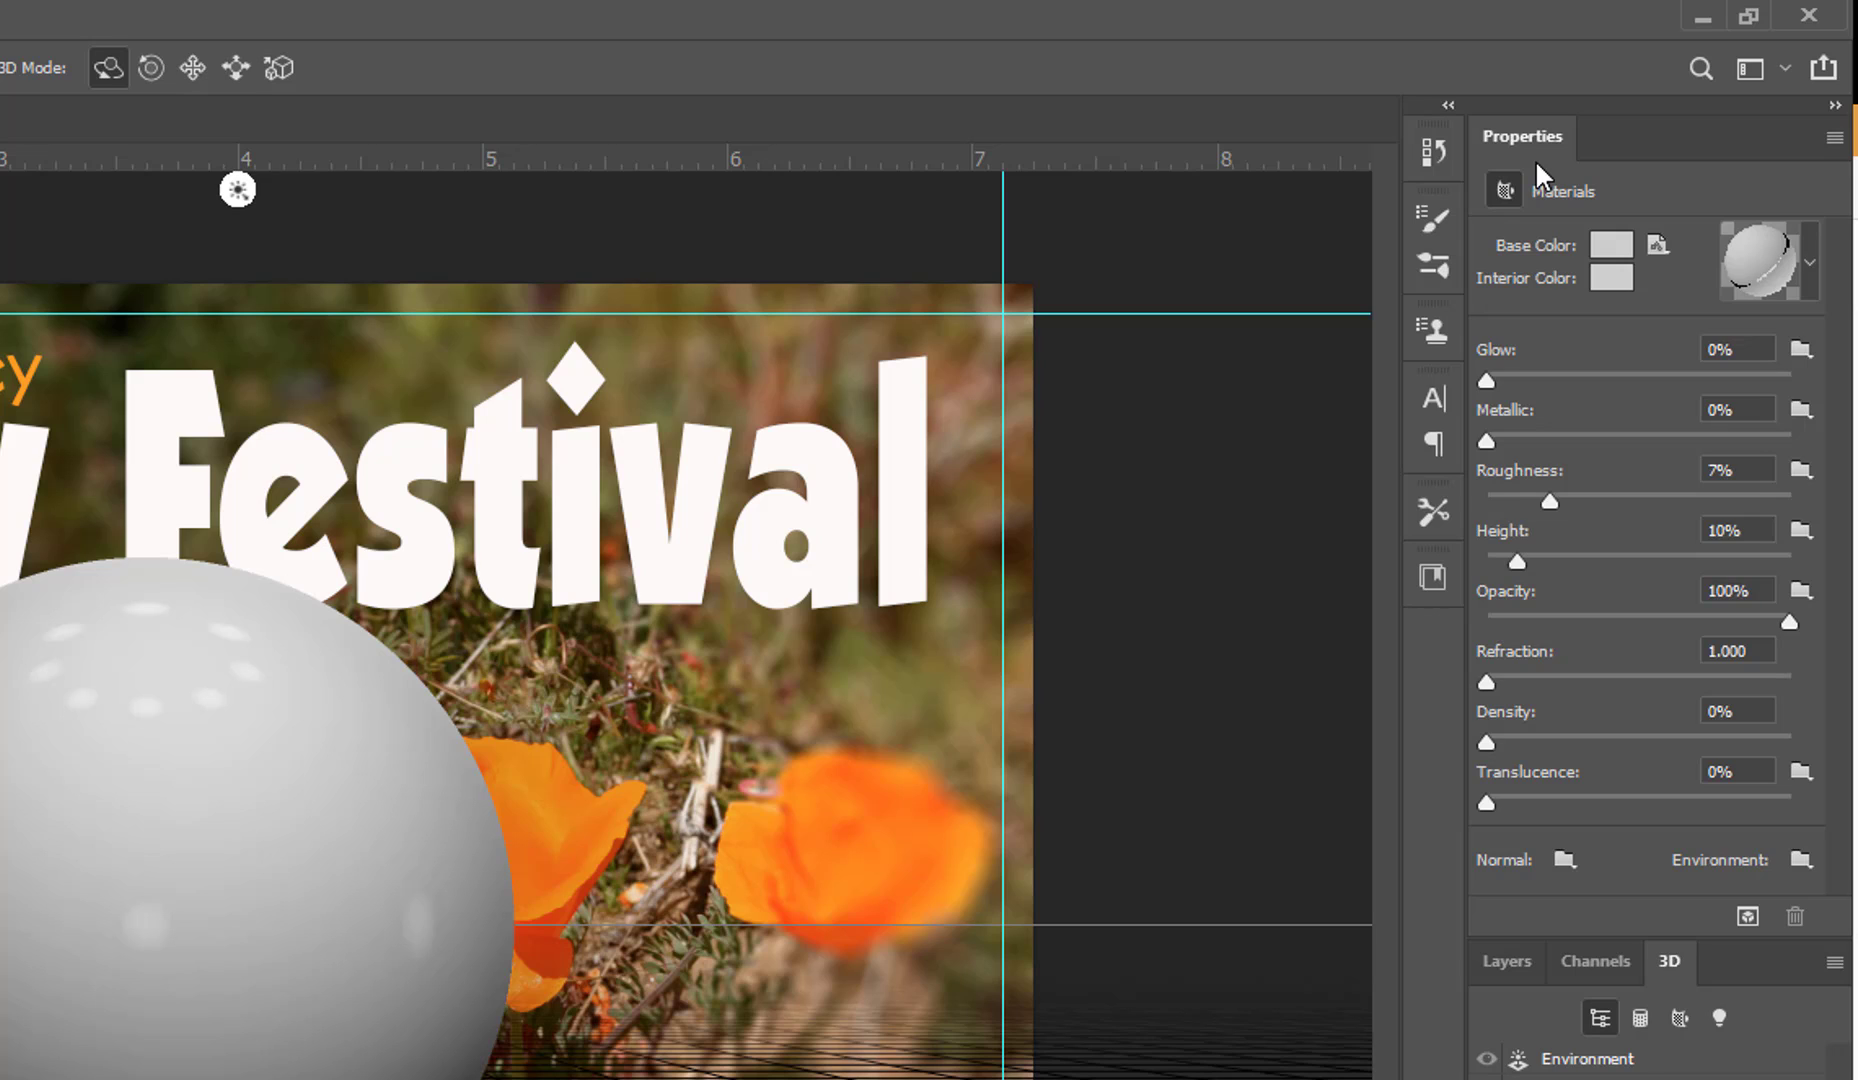
click(1654, 243)
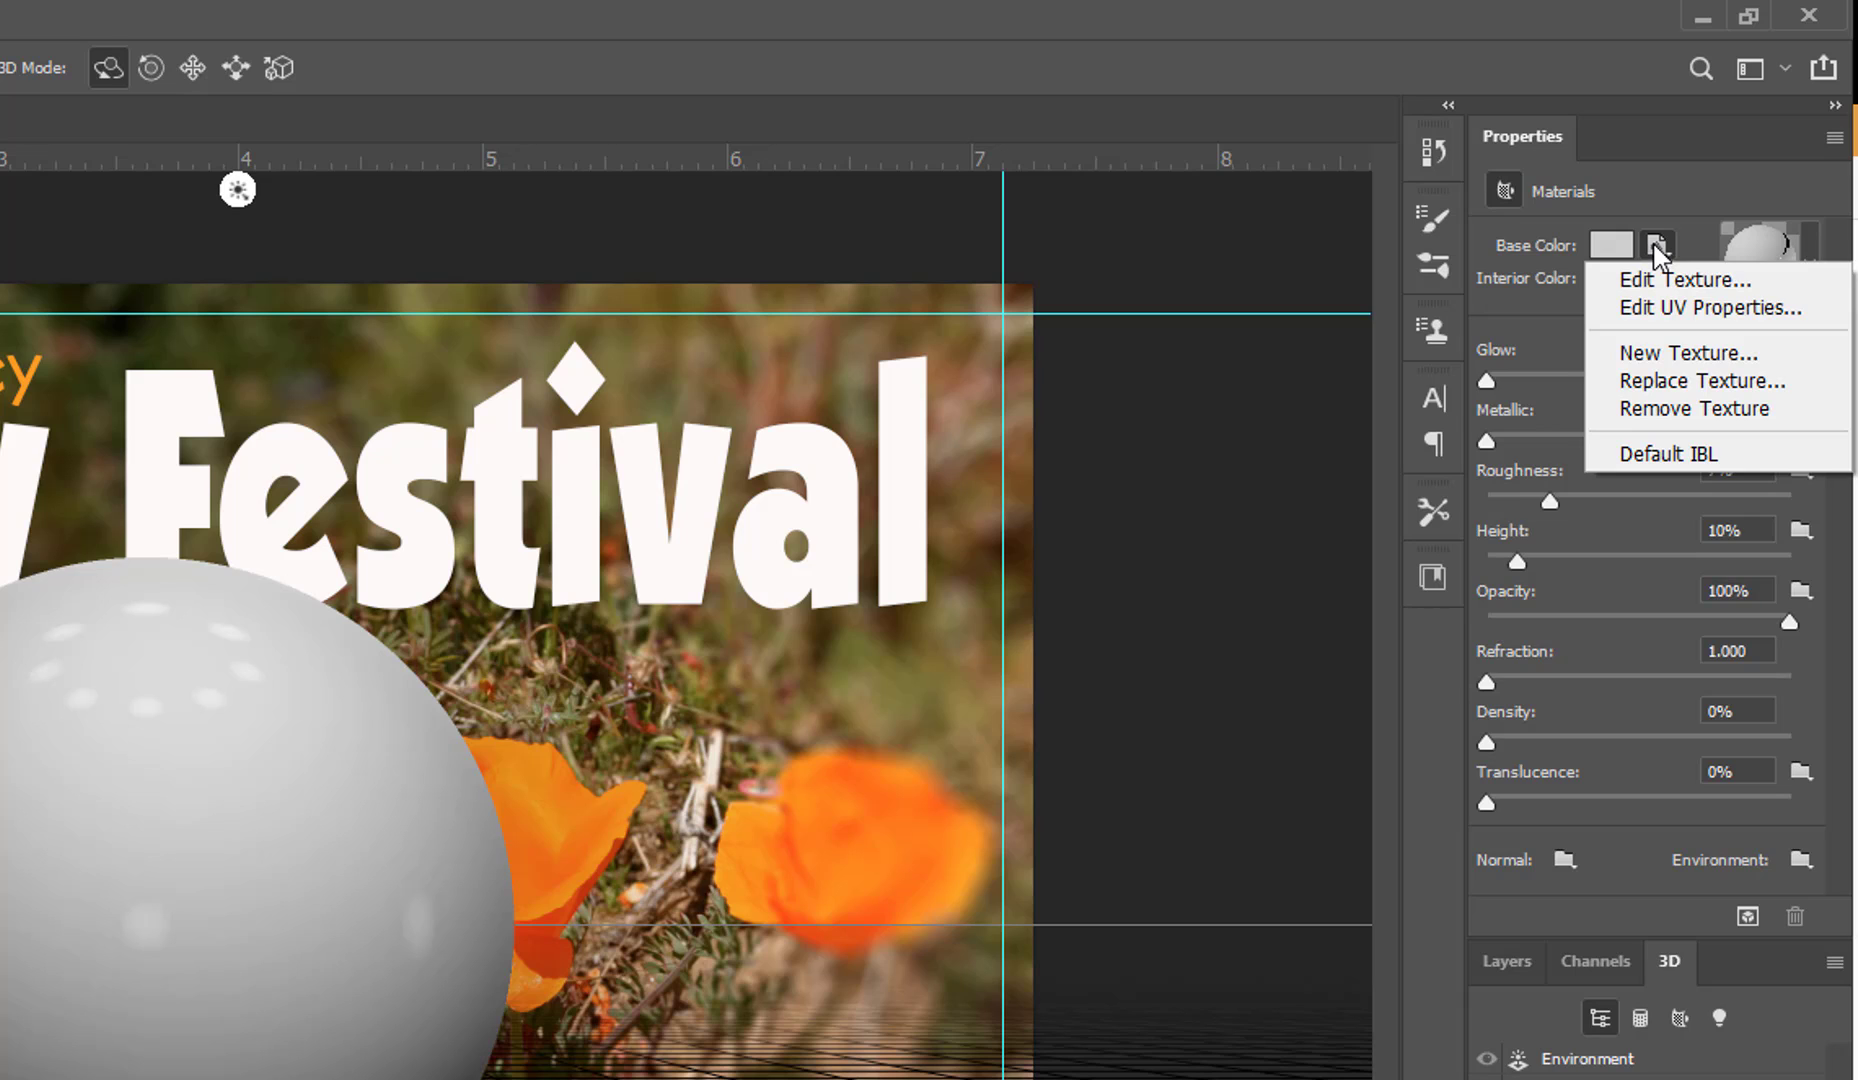
click(1650, 381)
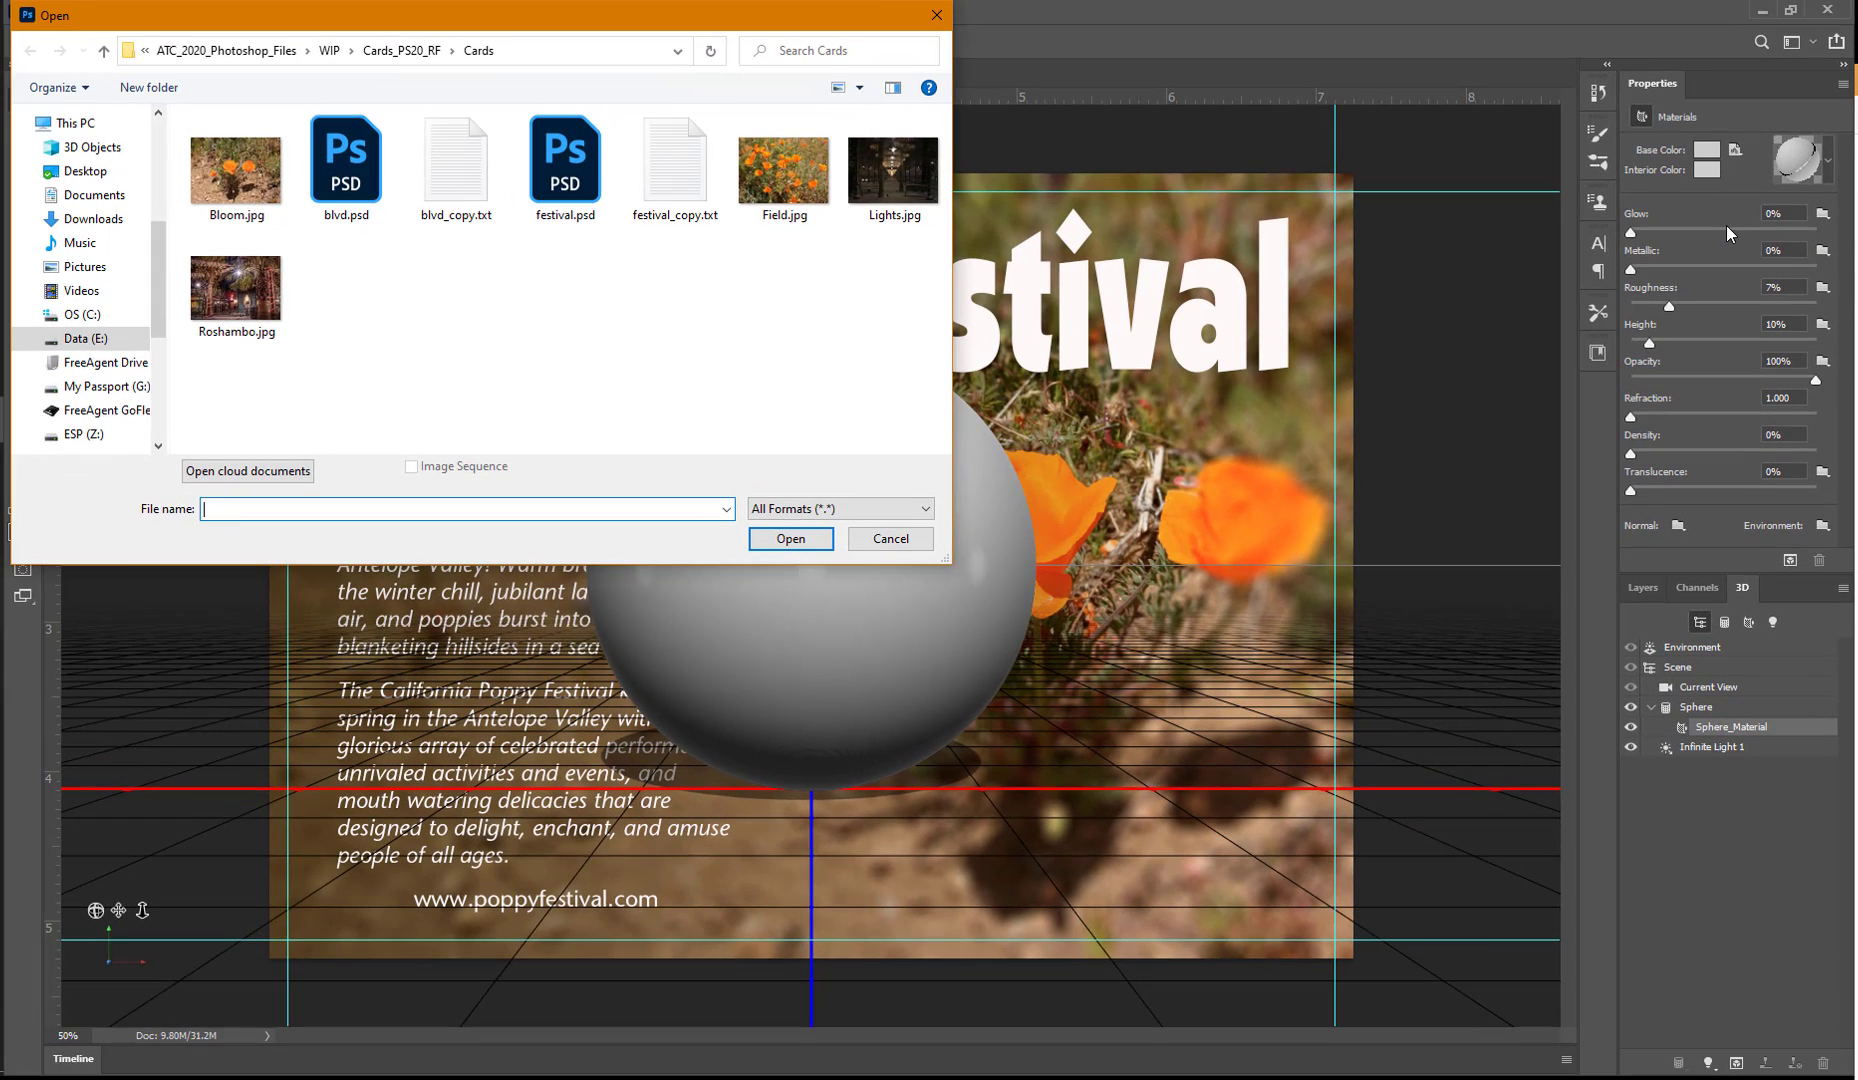
click(777, 184)
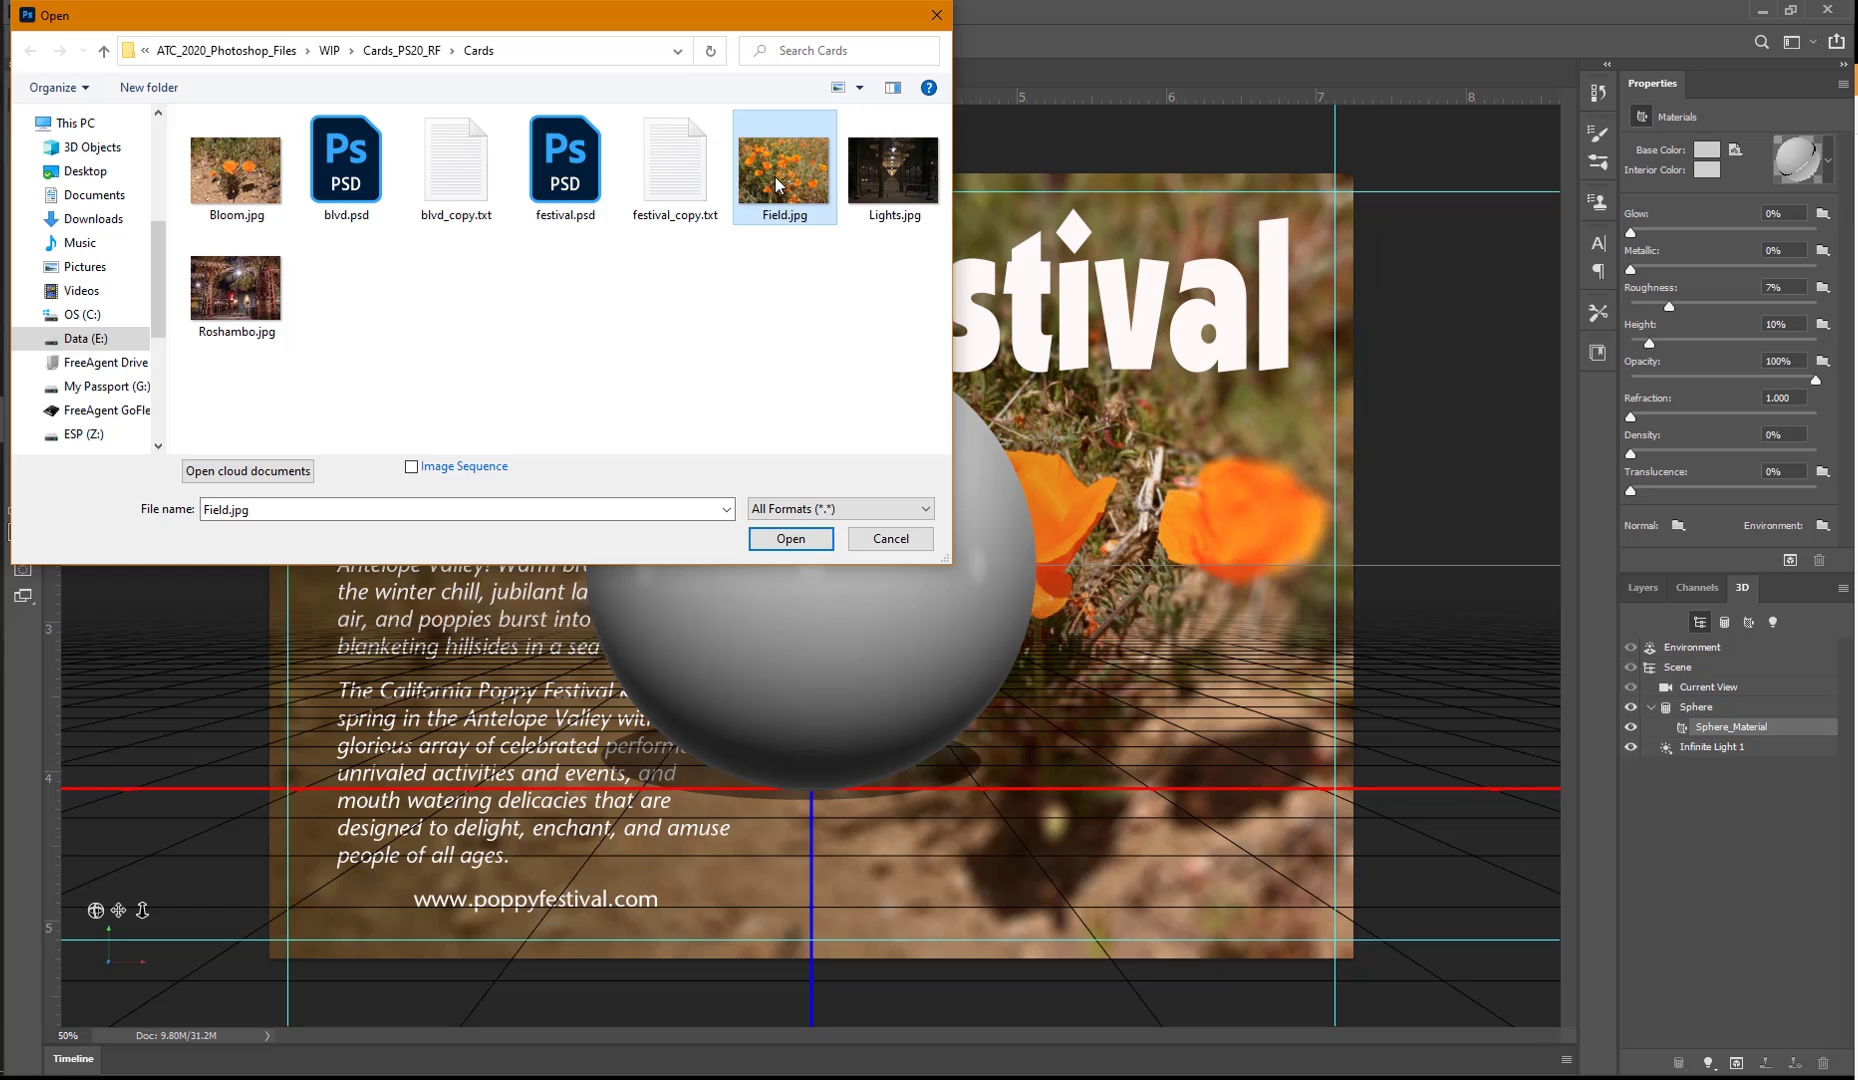
click(800, 544)
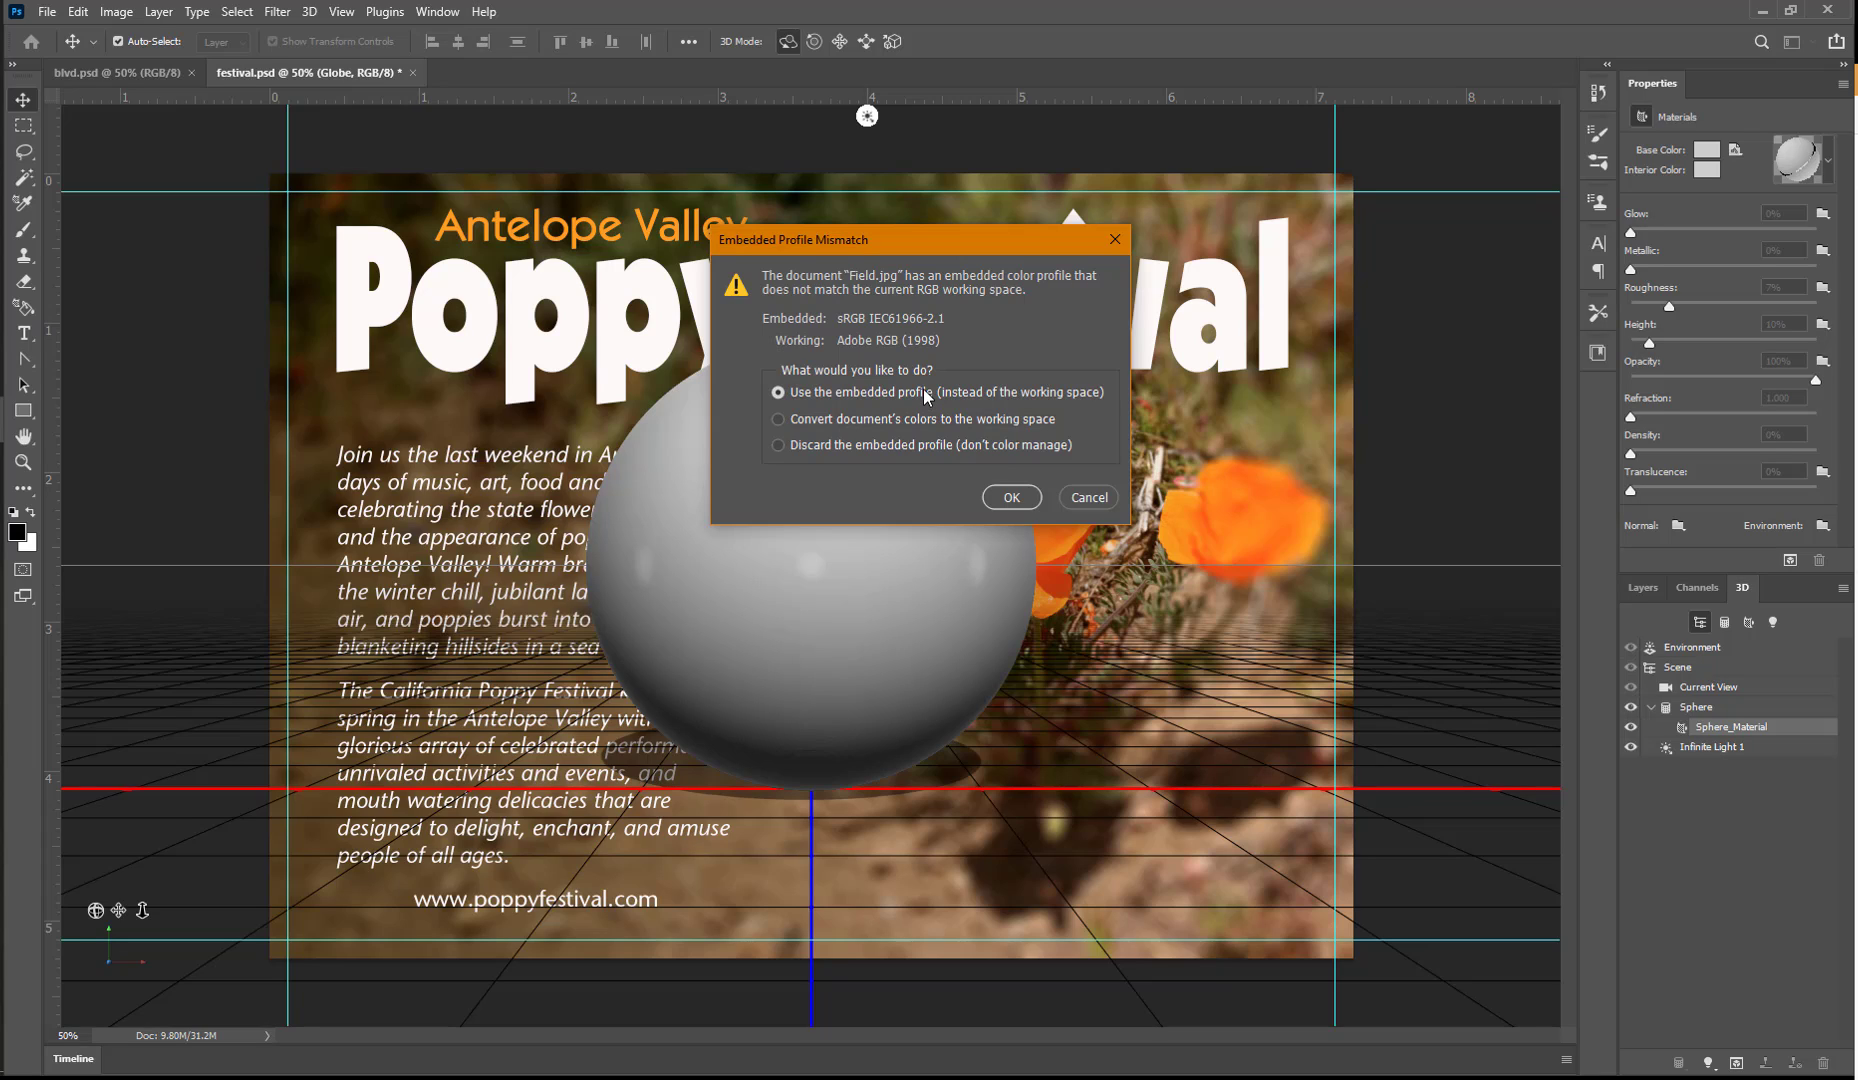
click(1012, 498)
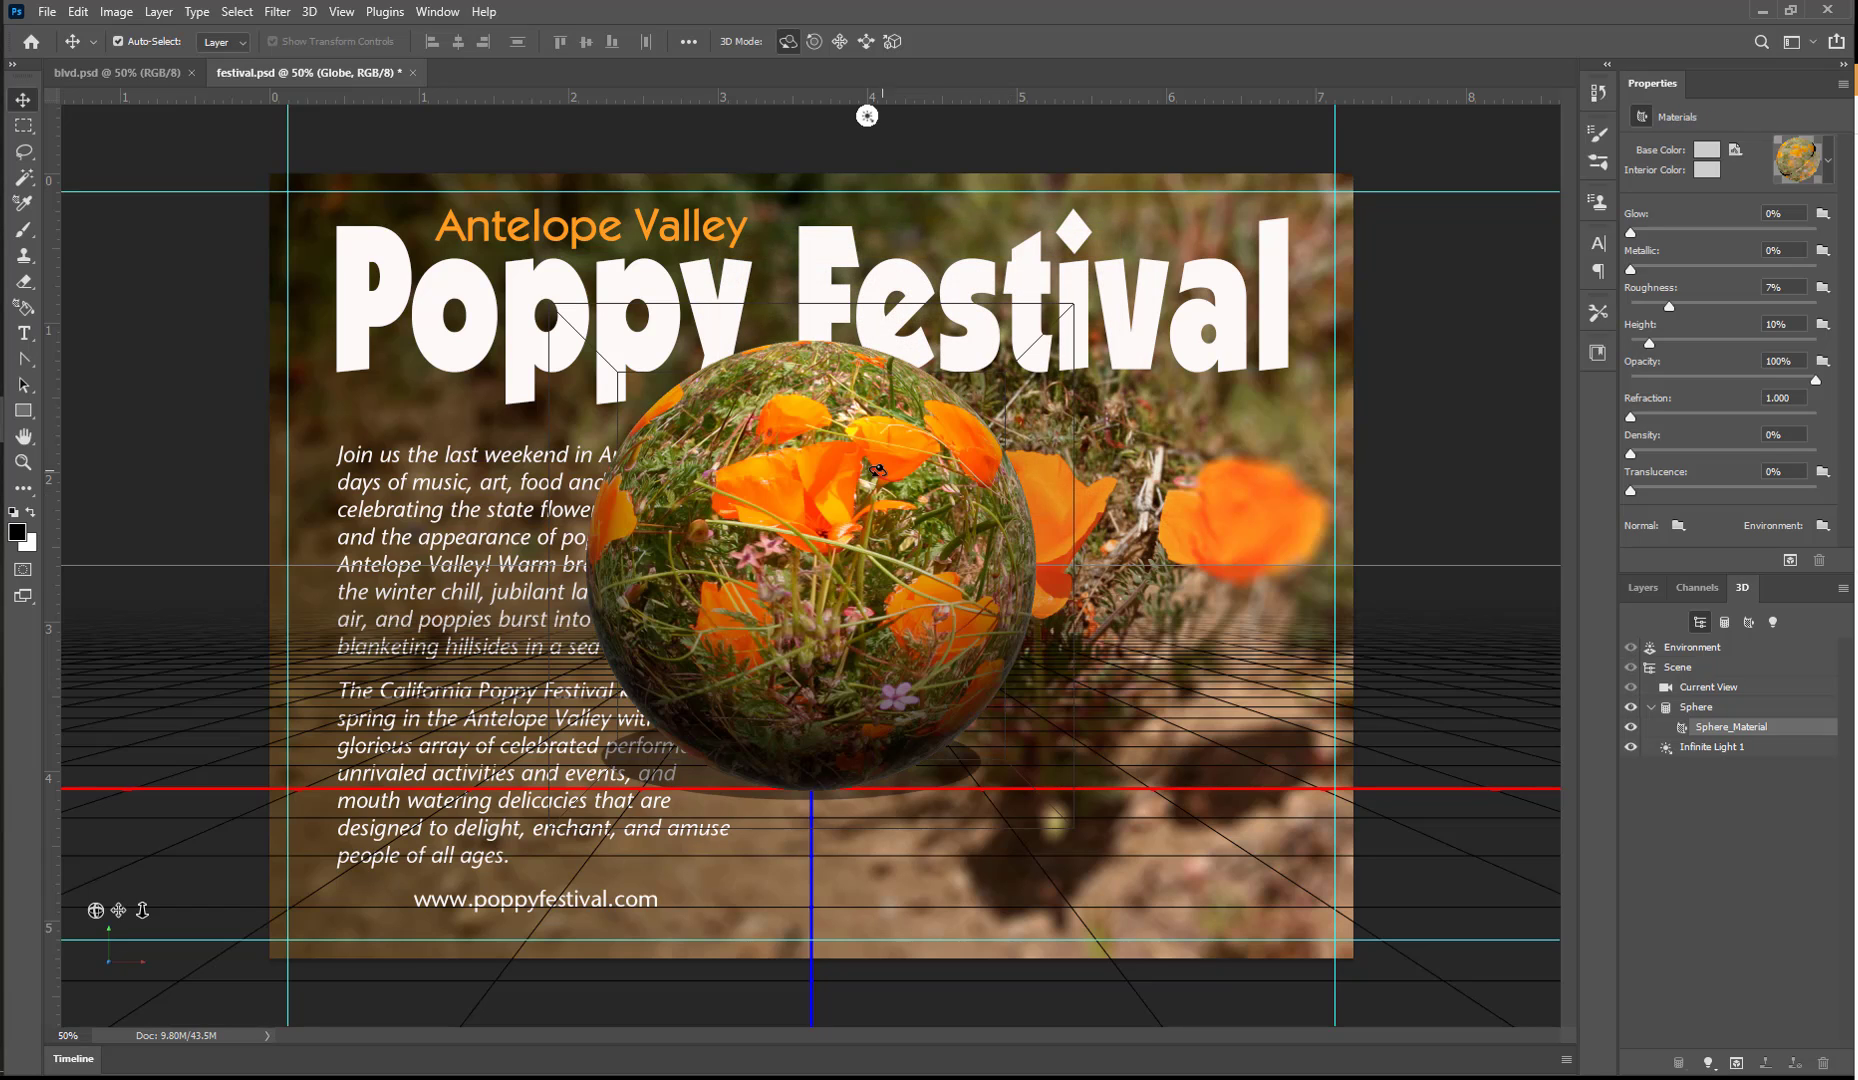
Step: Move the sphere over the large poppy below "Festival", to about X 1.26, Y 0.77 and Z -0.26 in
click(800, 540)
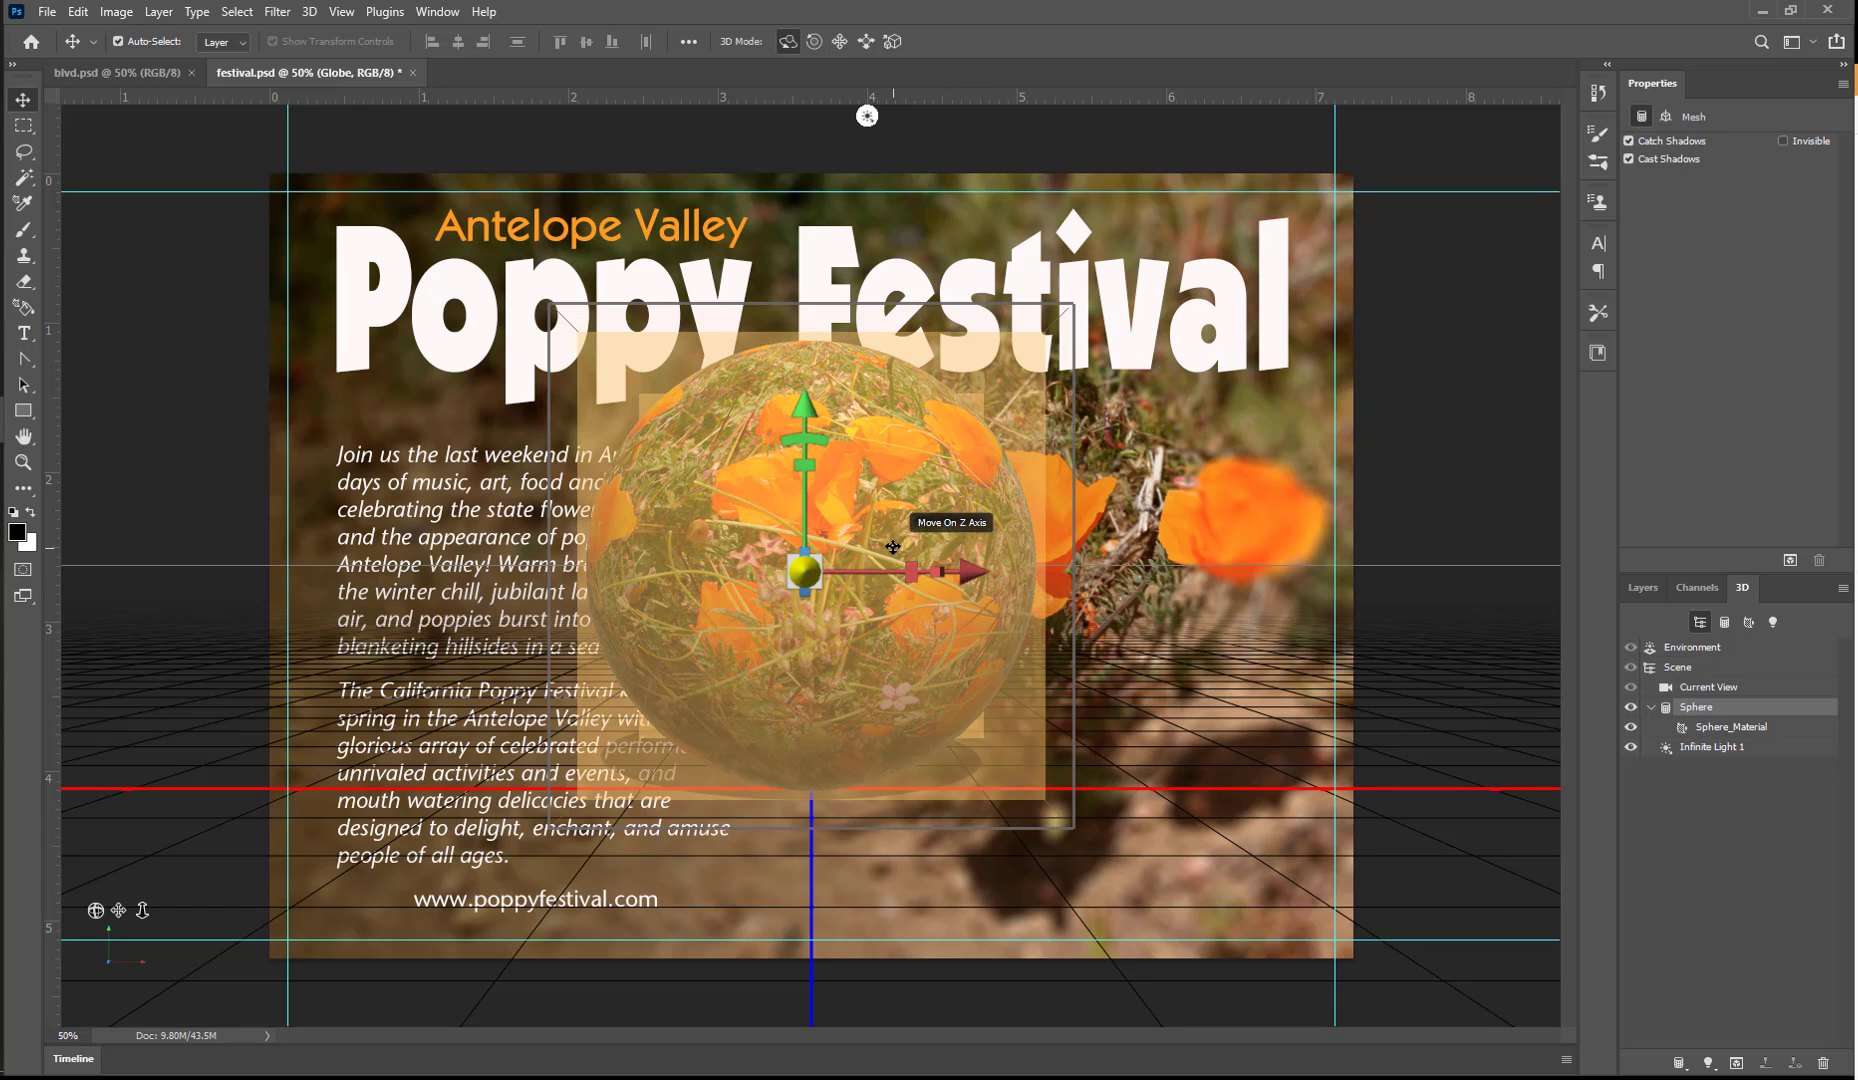
drag(893, 547, 1200, 588)
drag(1060, 408, 1050, 460)
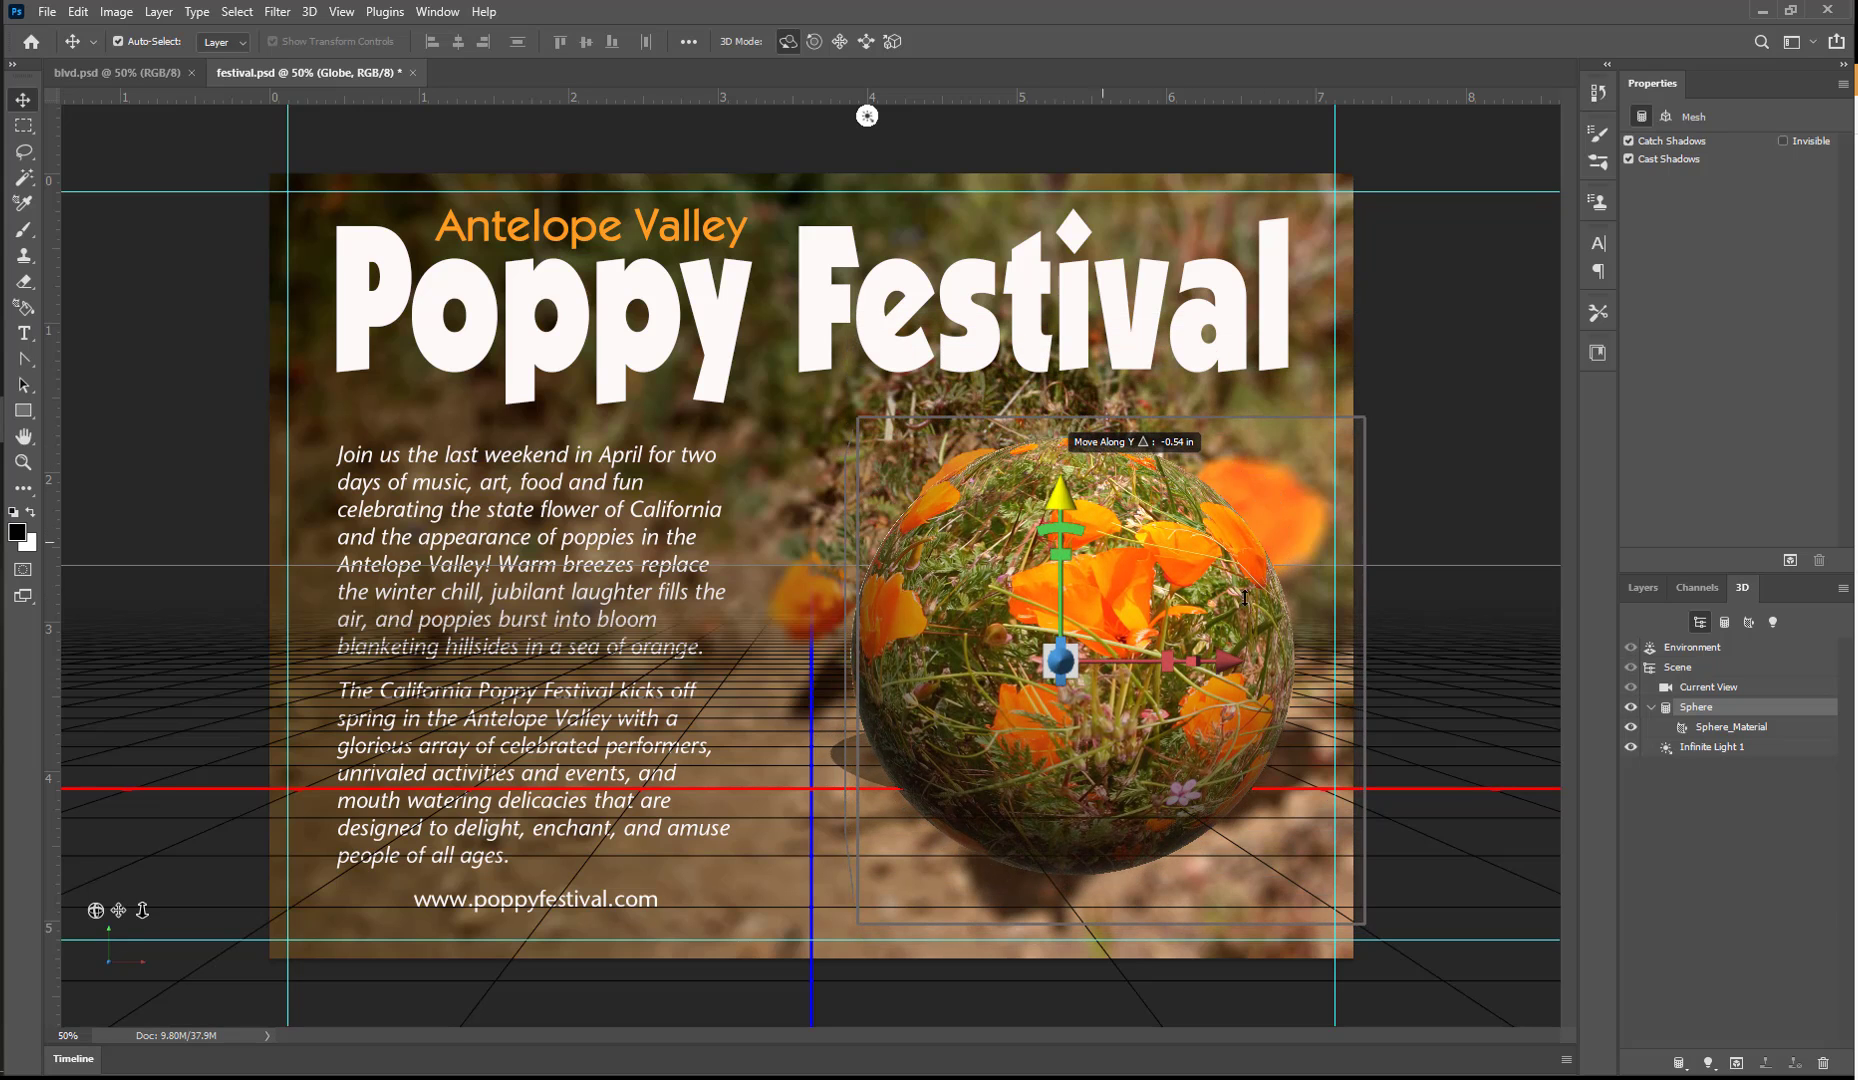
drag(1229, 660, 1198, 663)
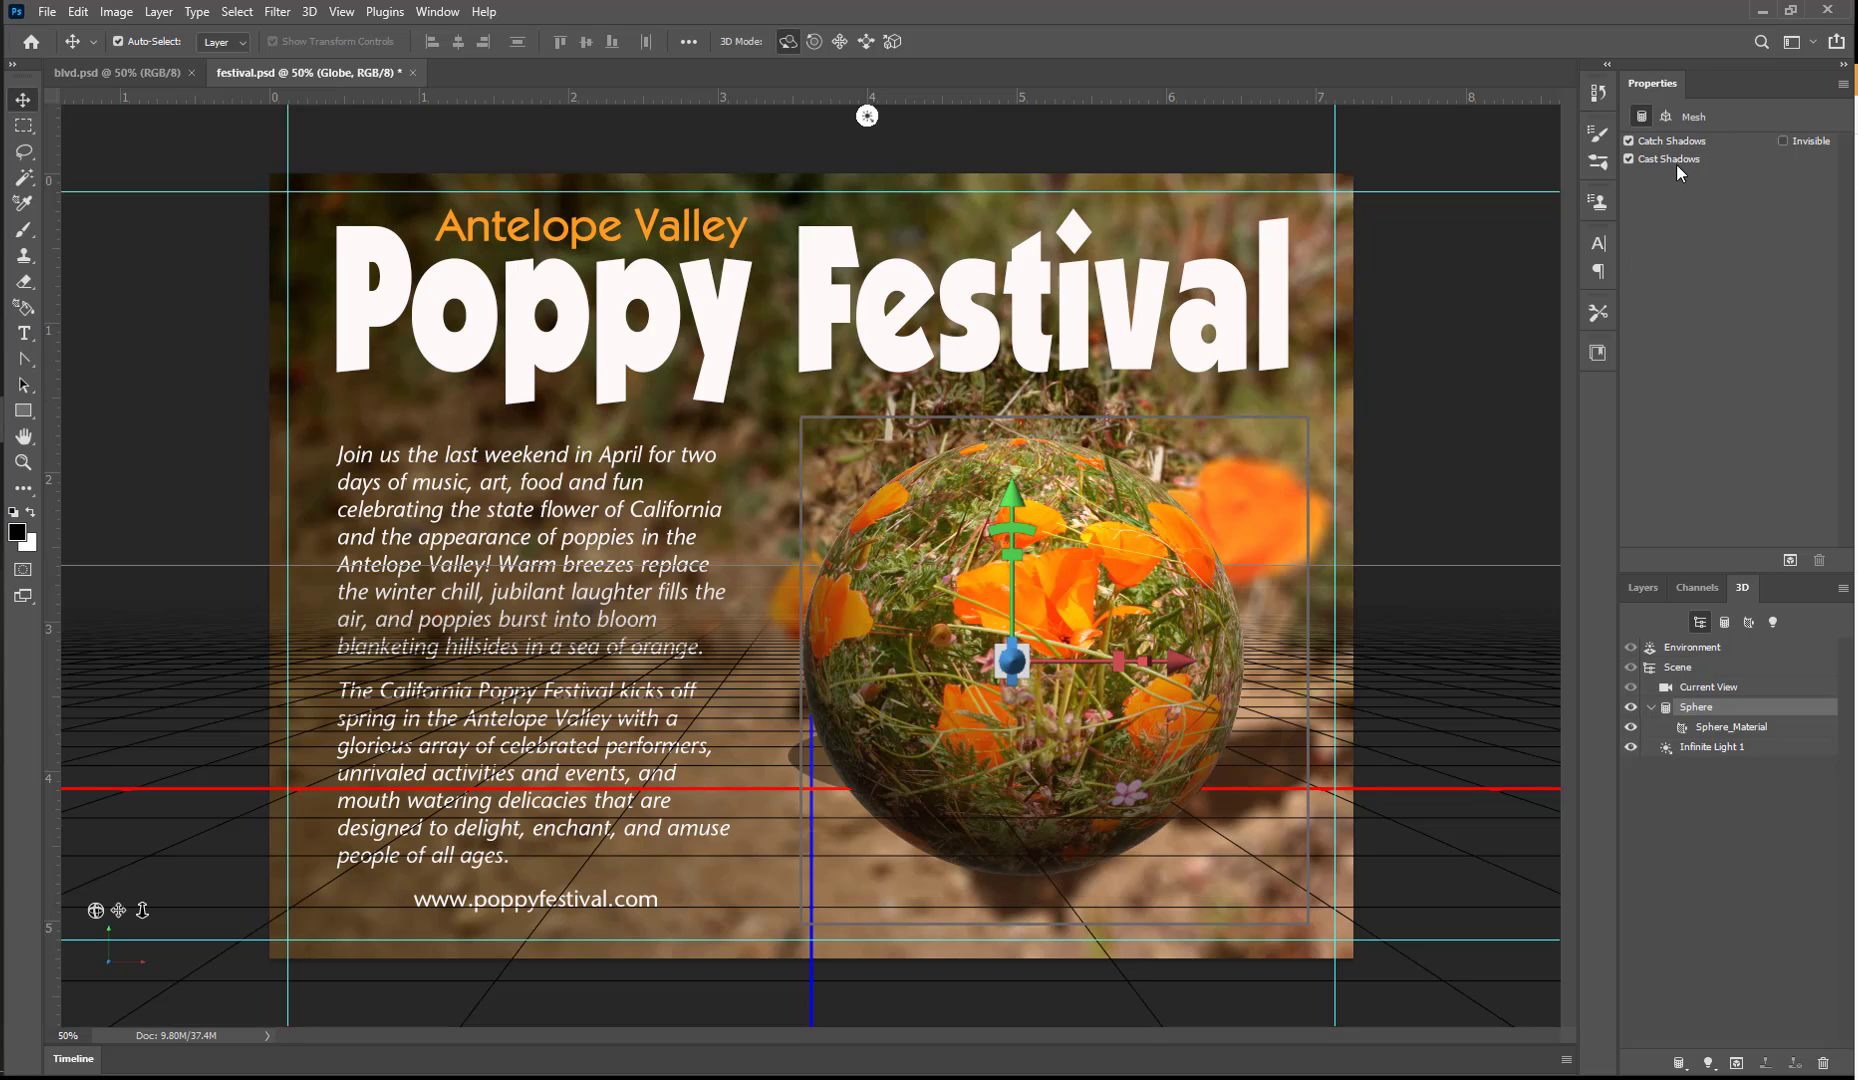
Step: Rotate the sphere to about X 5.9°, Y -30.7° and Z 8.8°, nudging it slightly to about X 1.27 and Z -0.29 in
click(1666, 116)
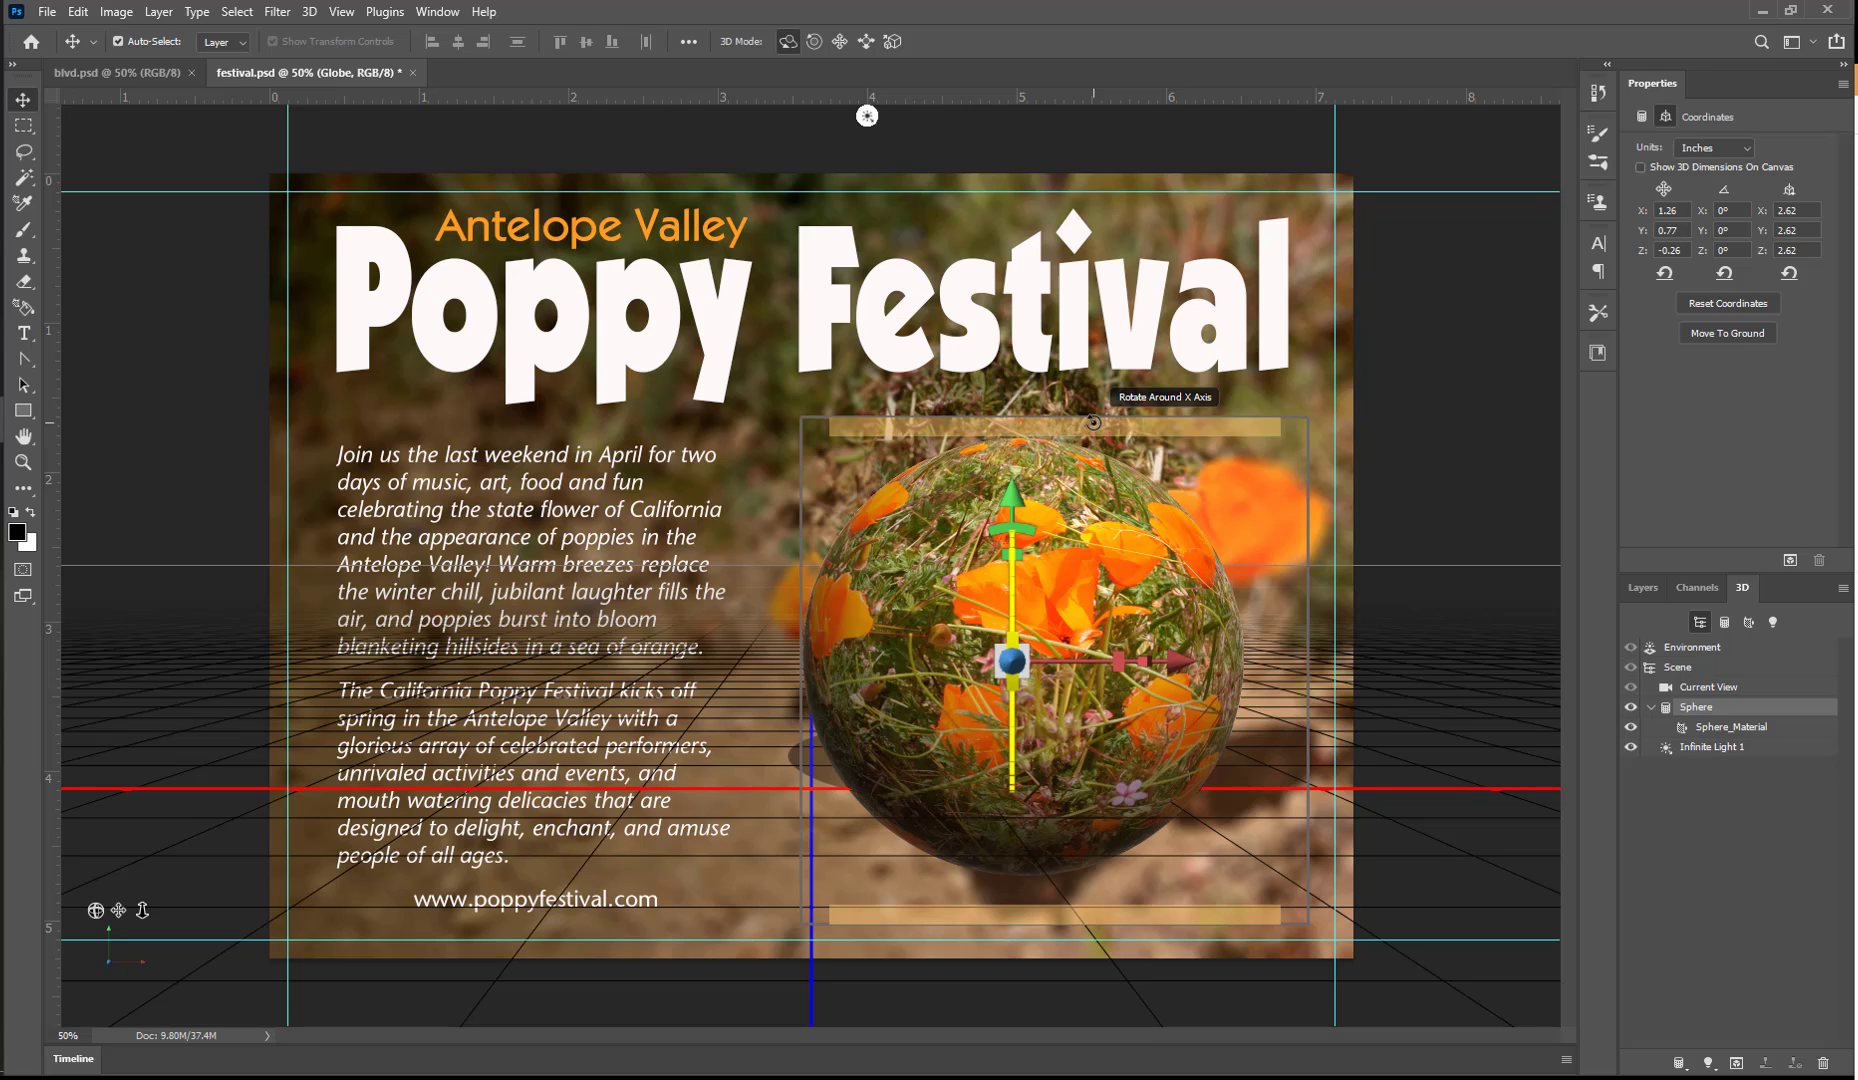
drag(1100, 422, 1128, 454)
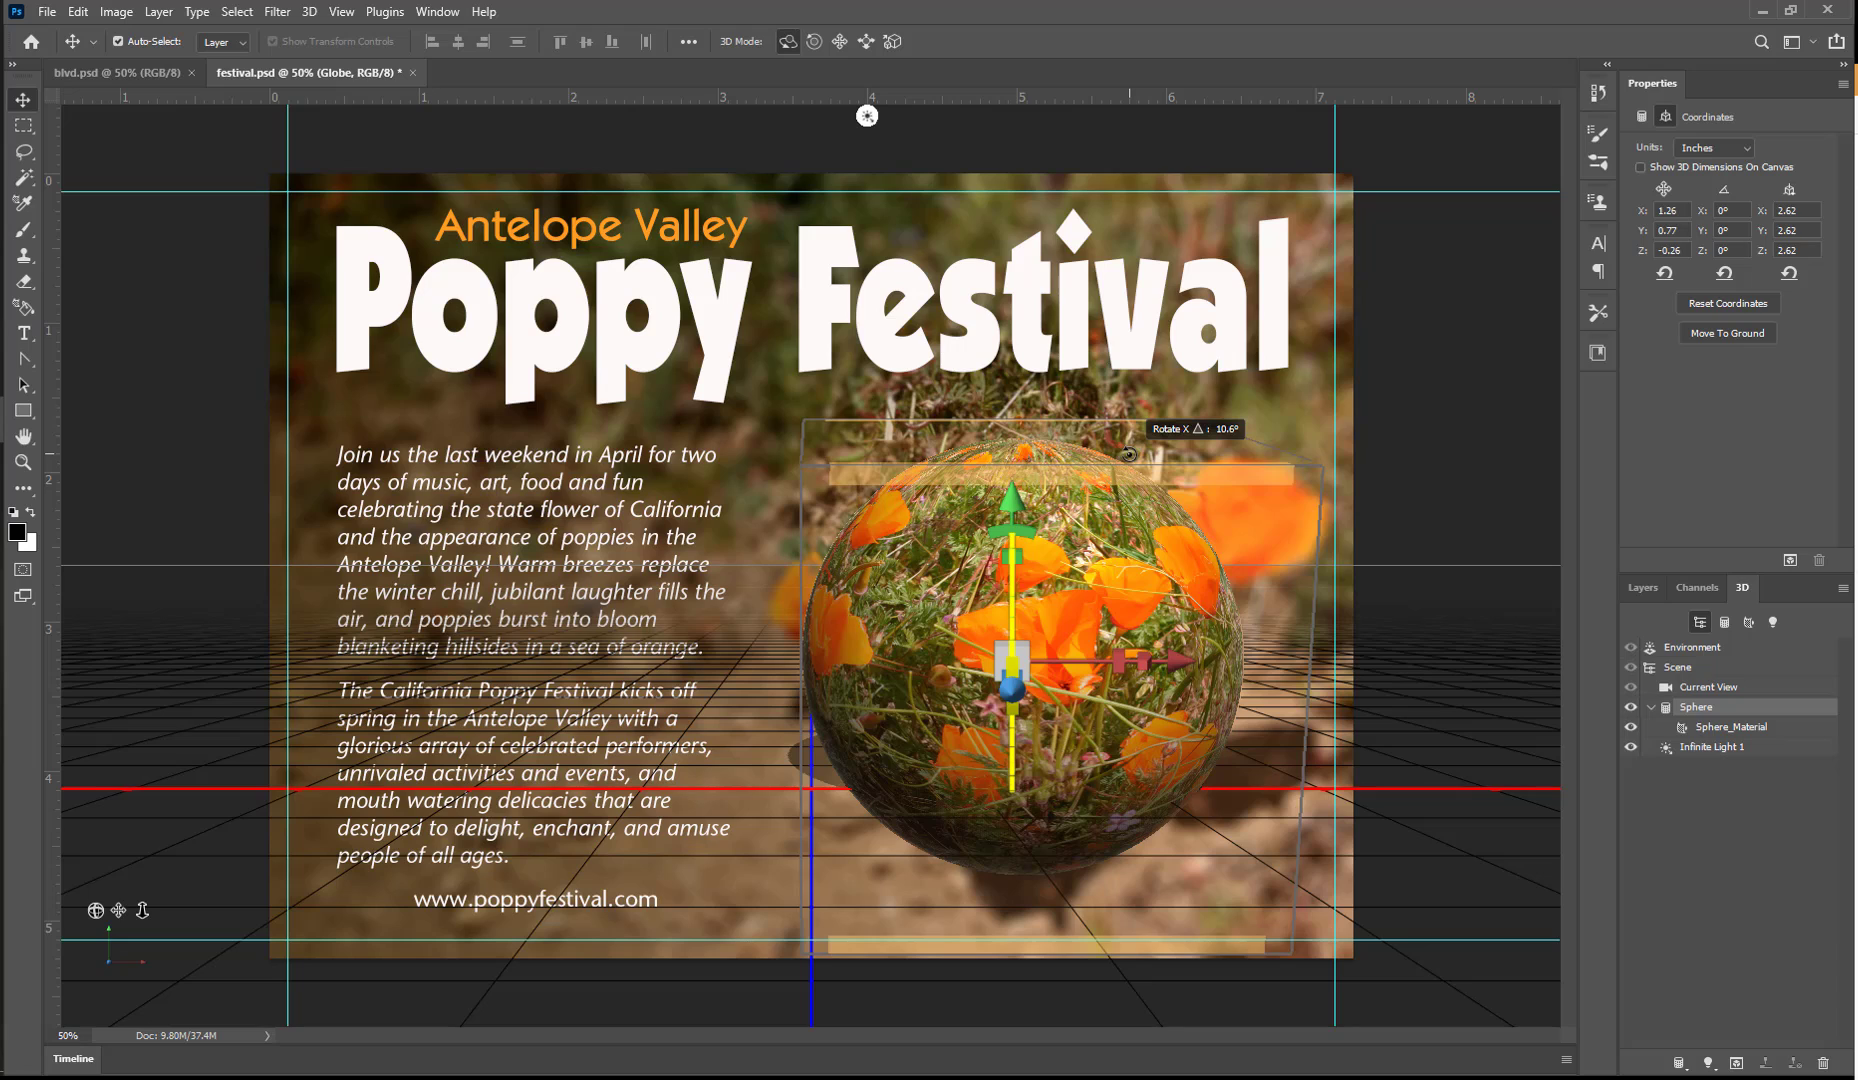
drag(1128, 454, 1144, 420)
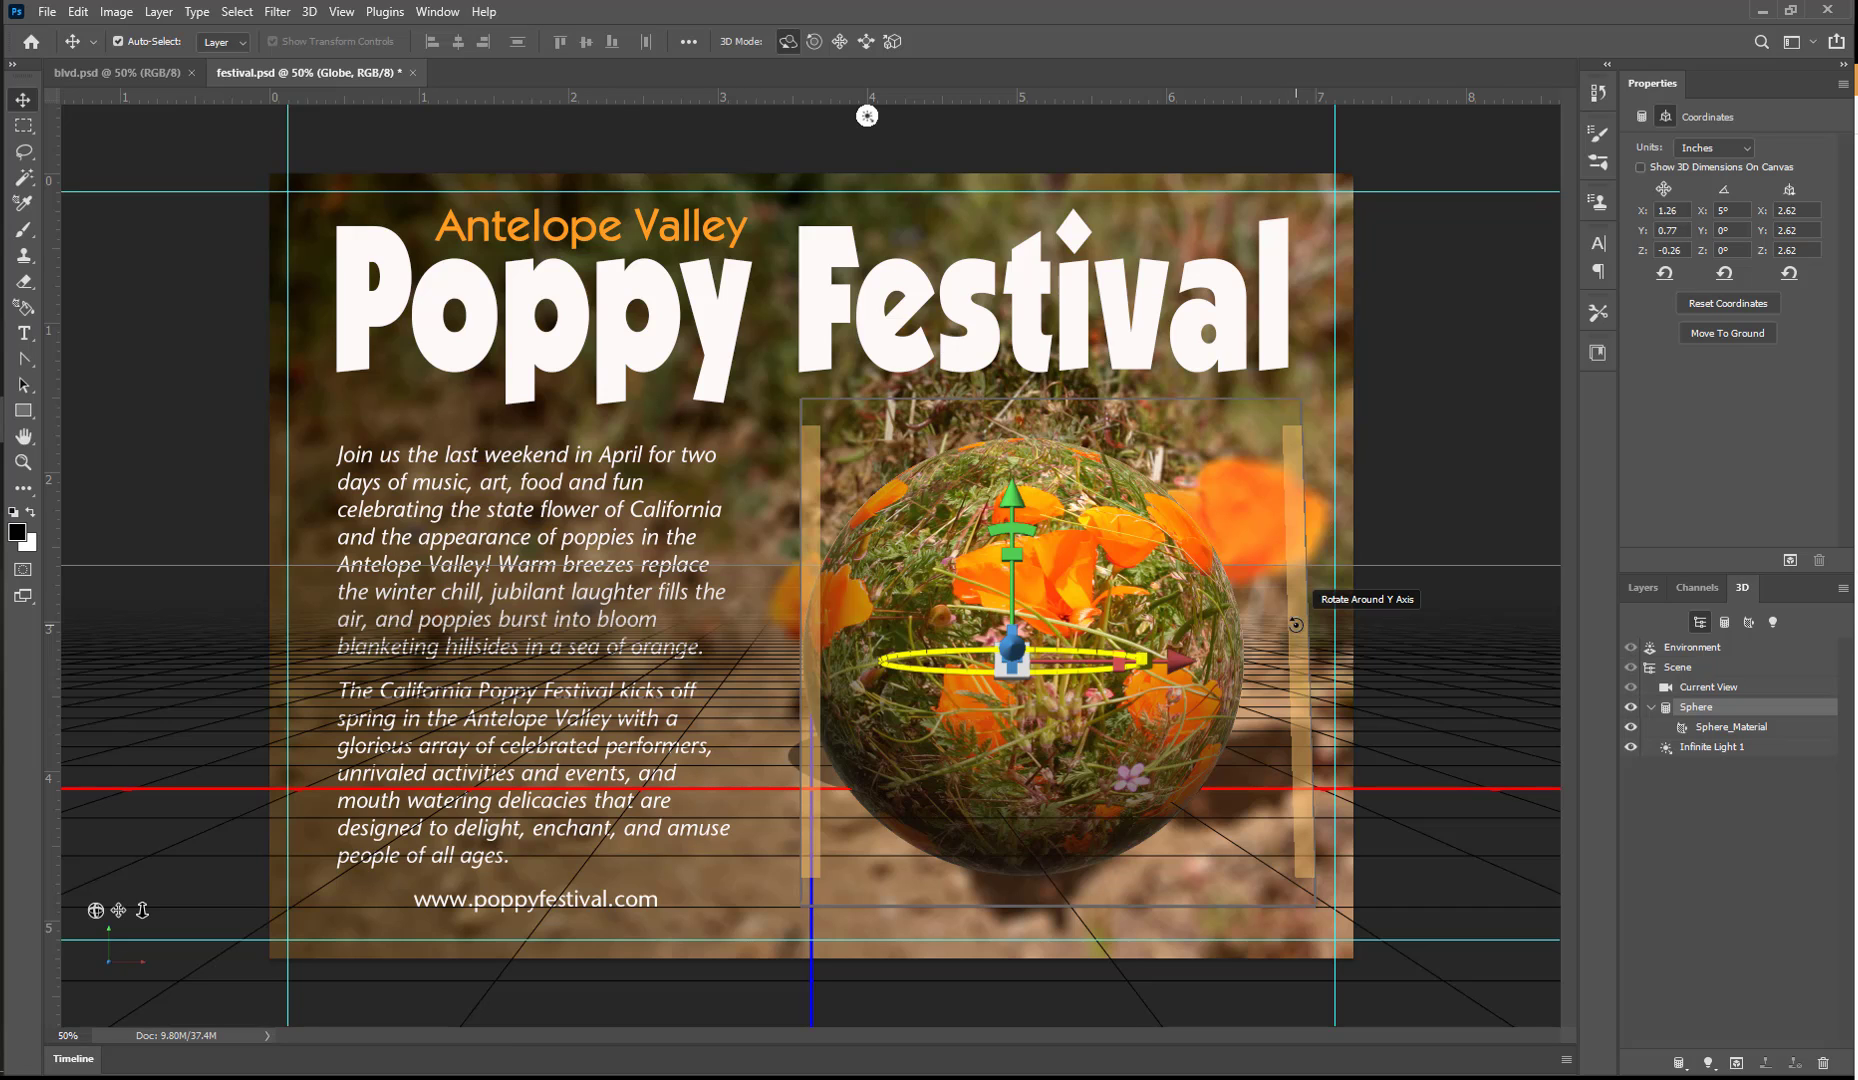
drag(1295, 625, 1432, 641)
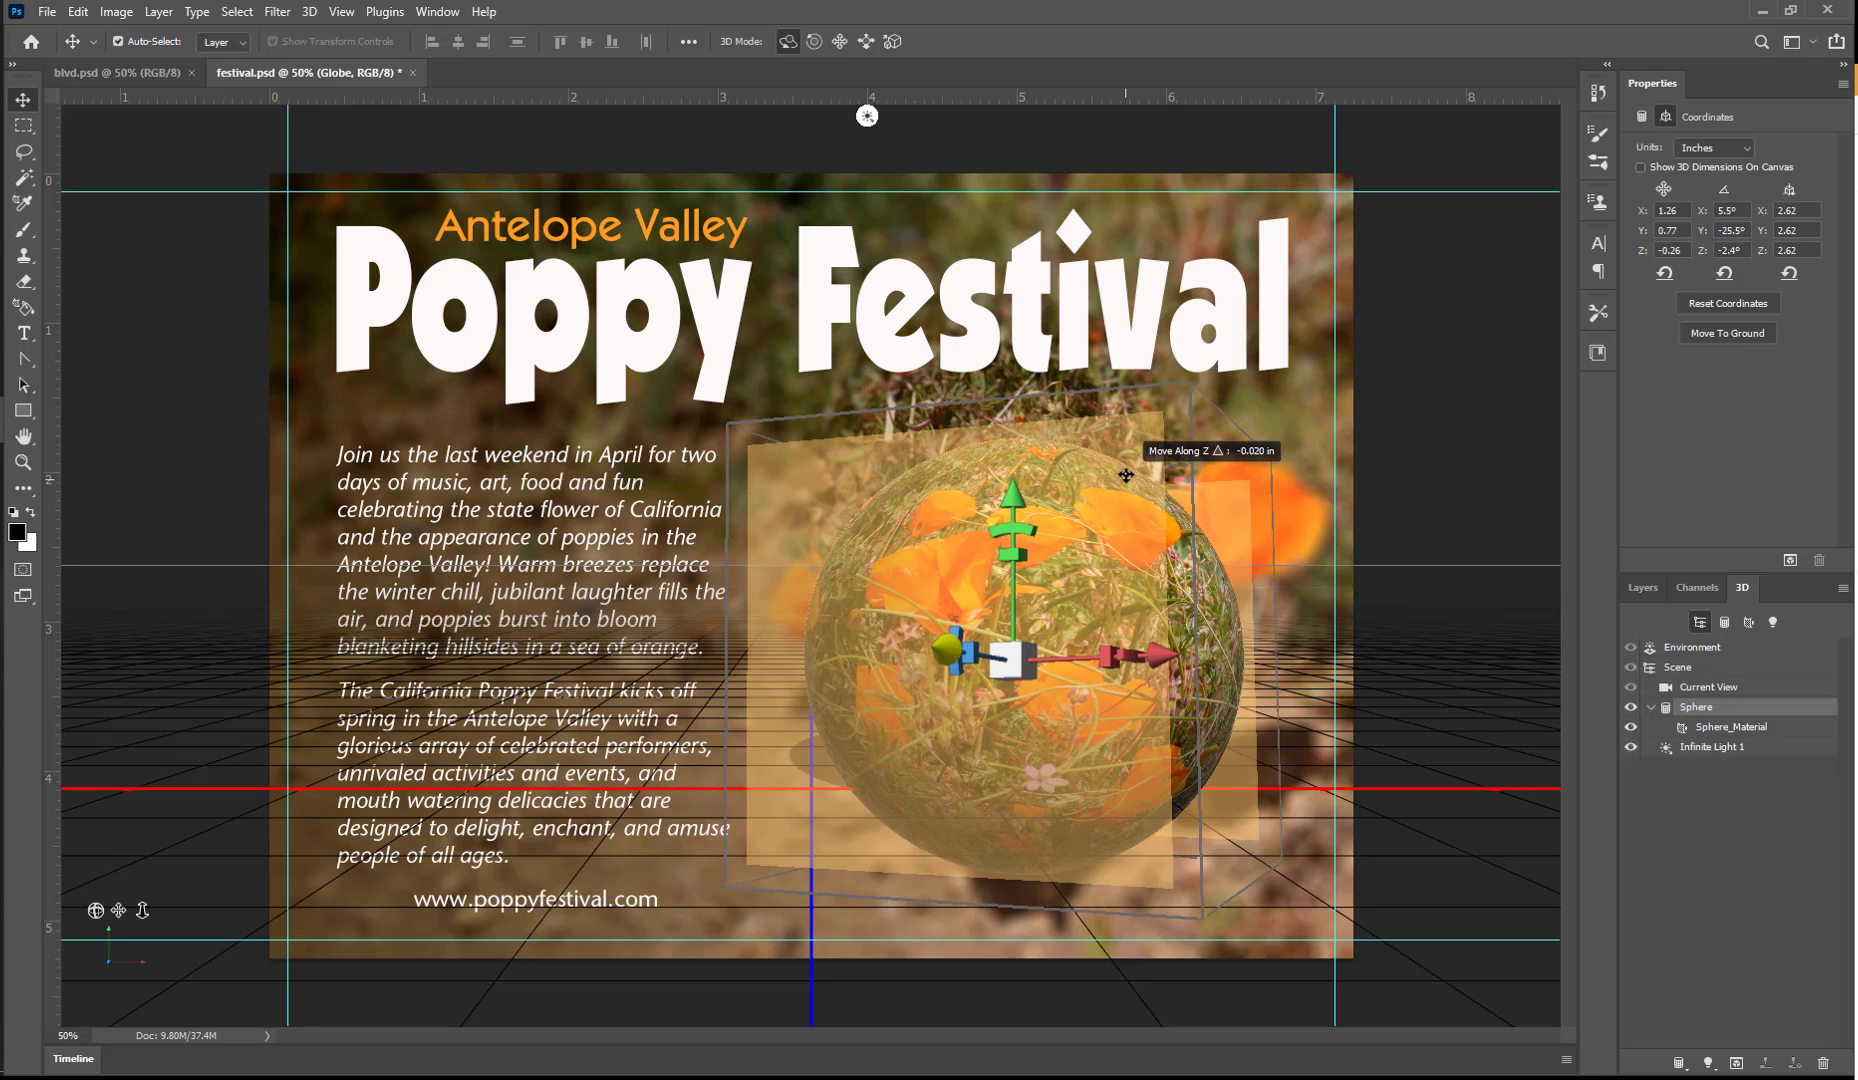
drag(1178, 392, 1184, 414)
drag(1012, 533, 1018, 533)
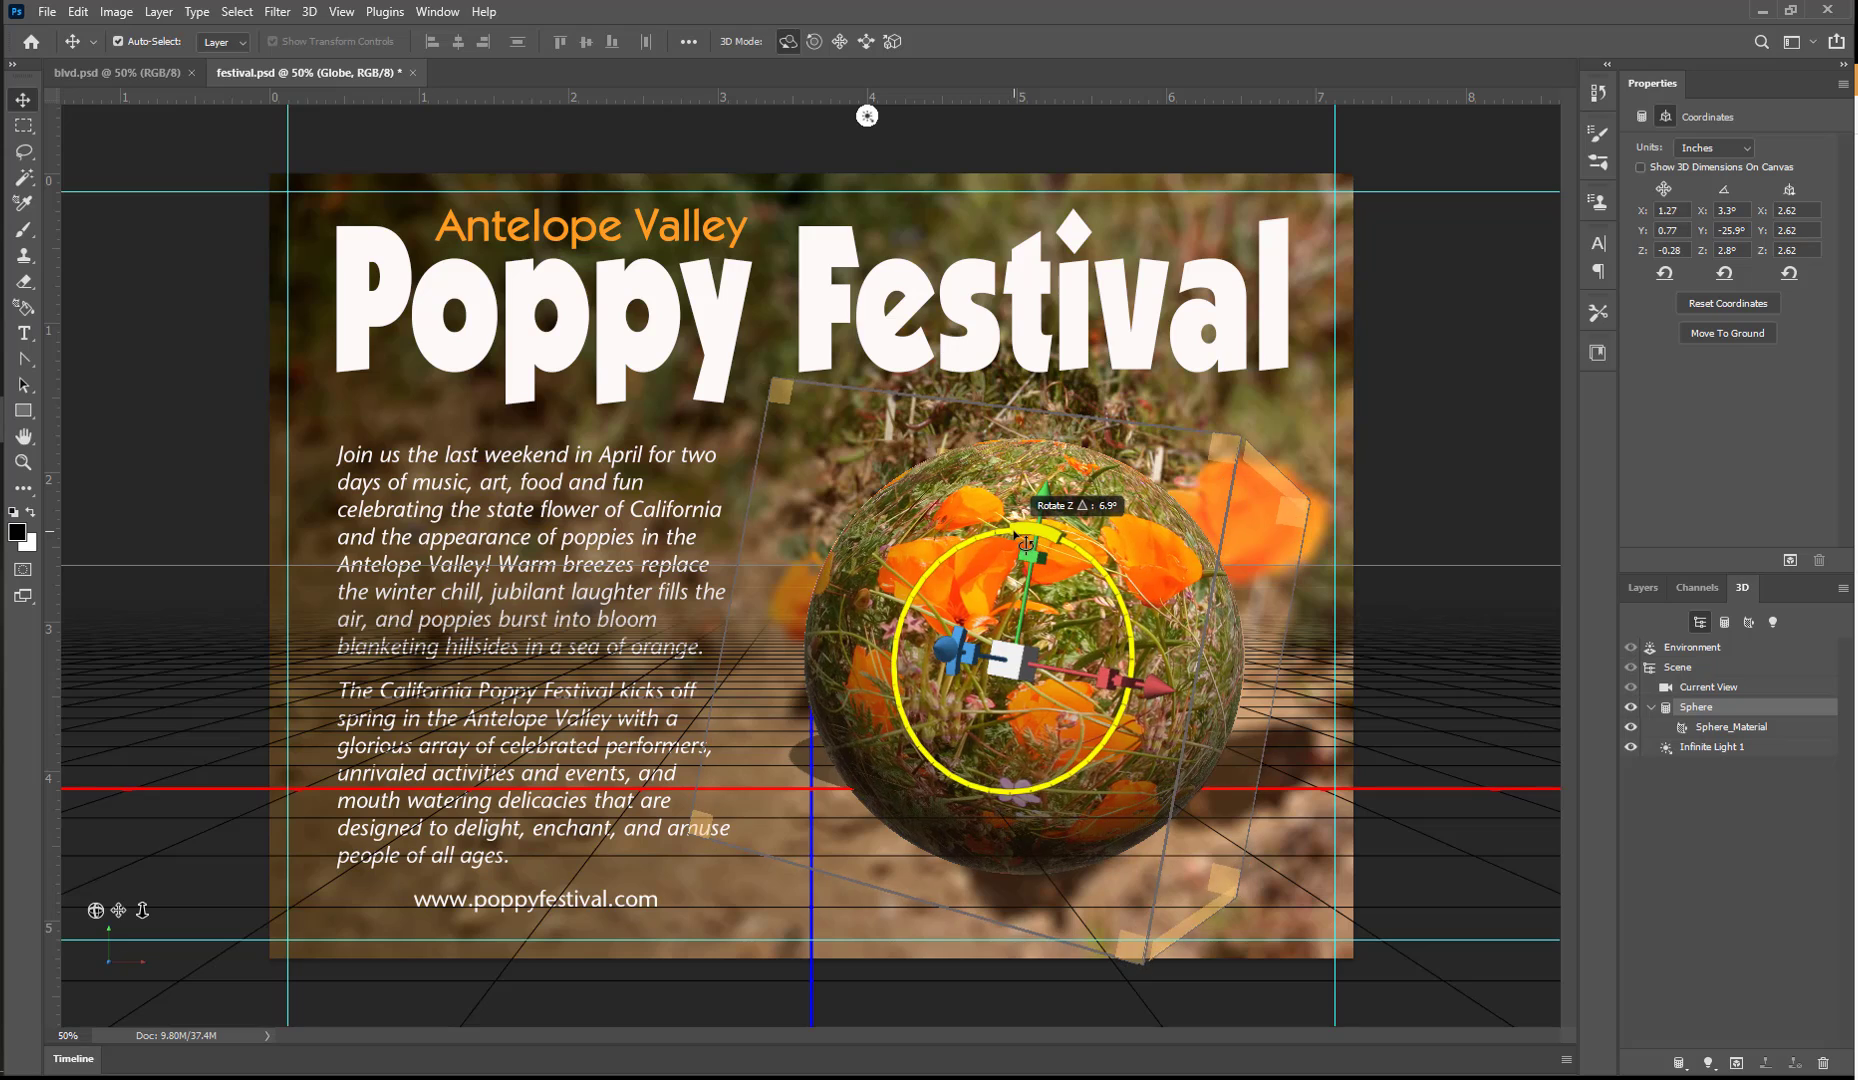
drag(963, 630, 1003, 533)
drag(1112, 684, 1104, 690)
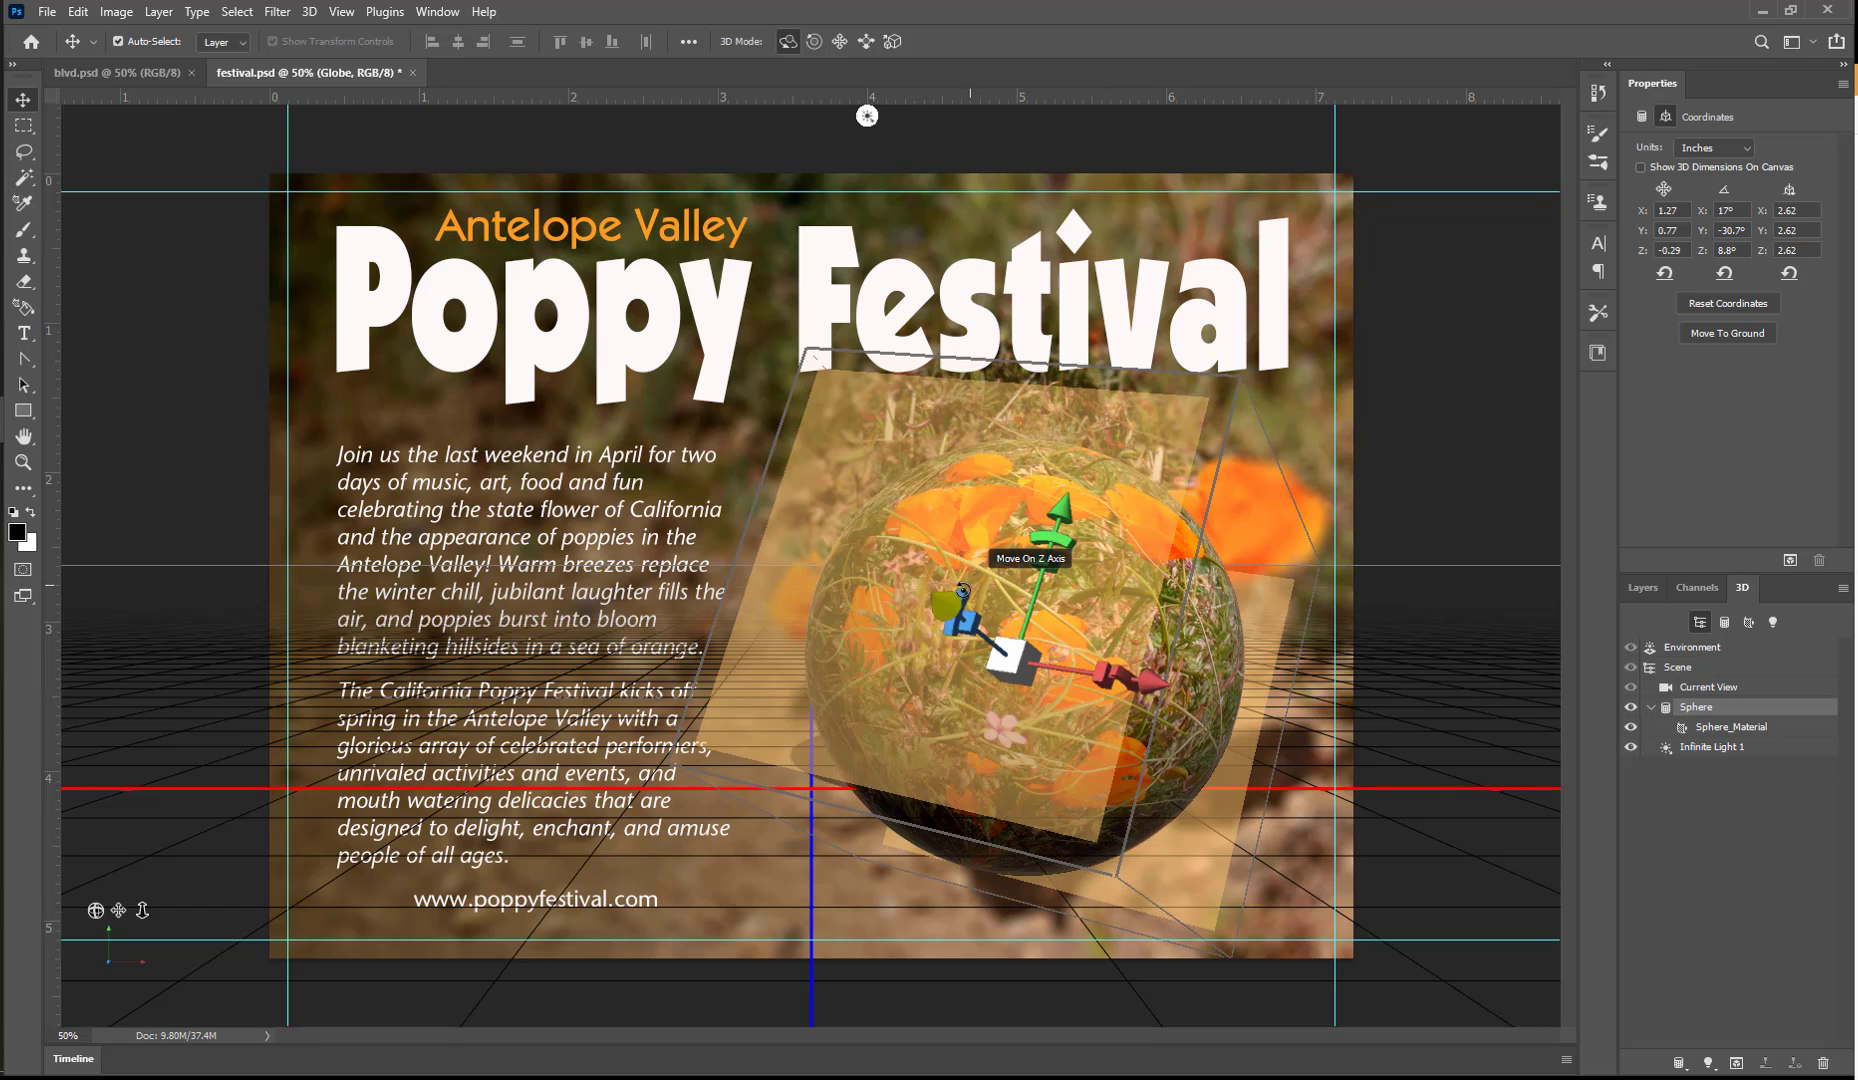
drag(948, 624, 949, 648)
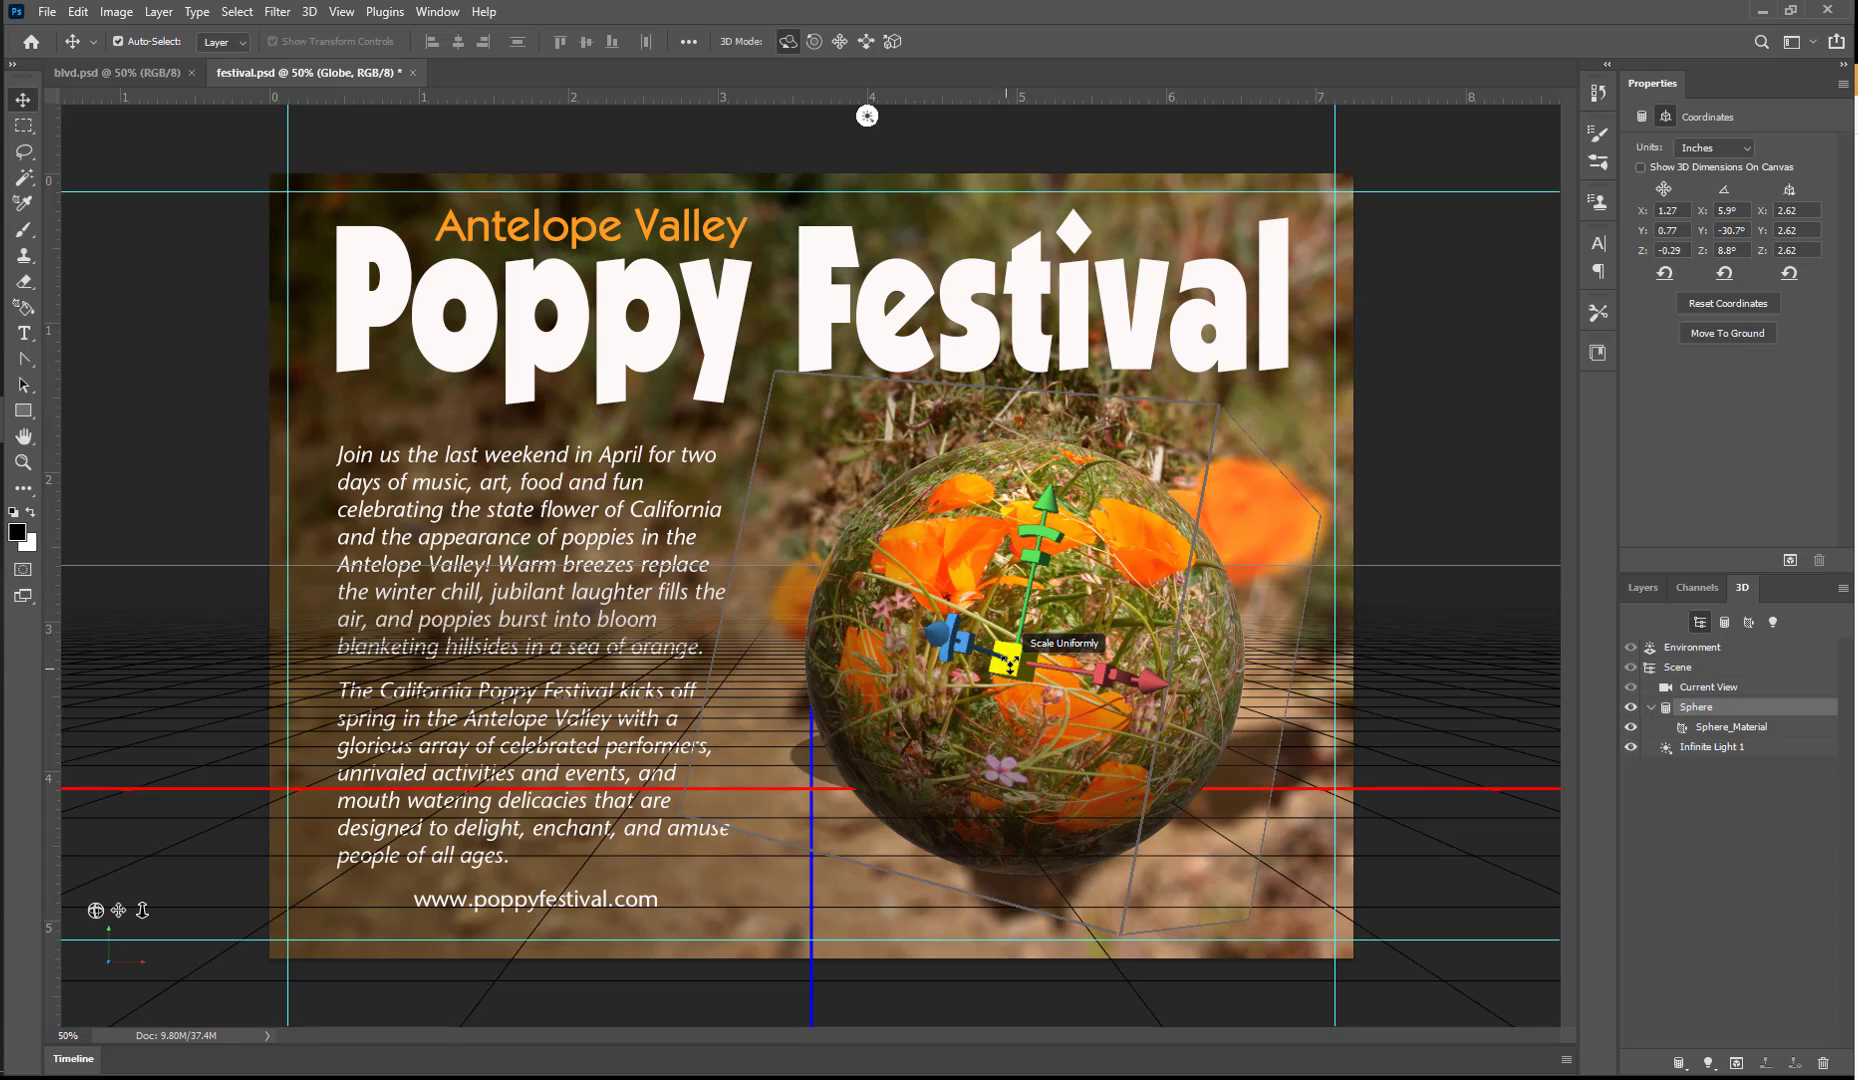
Step: Scale the sphere uniformly to about 3.05 in on all axes and move it to the ground plane
drag(1008, 661, 1016, 601)
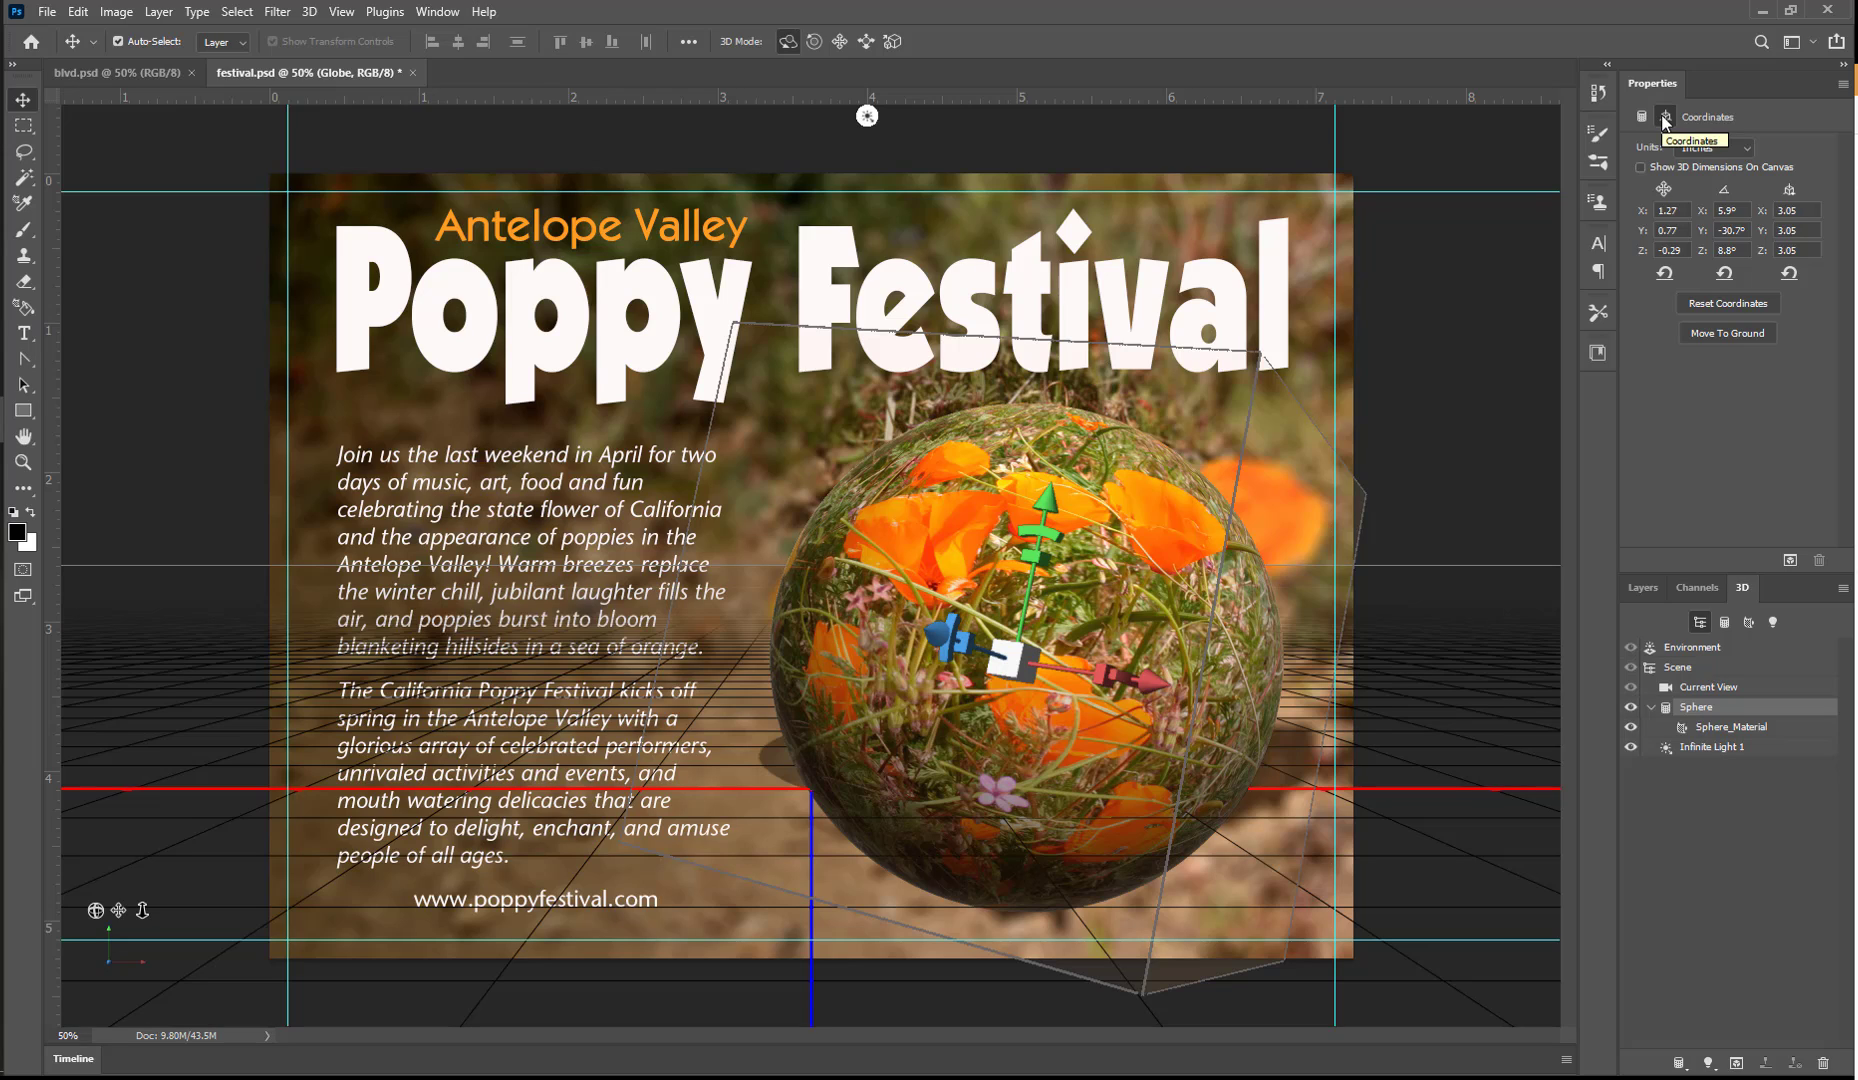
click(1711, 333)
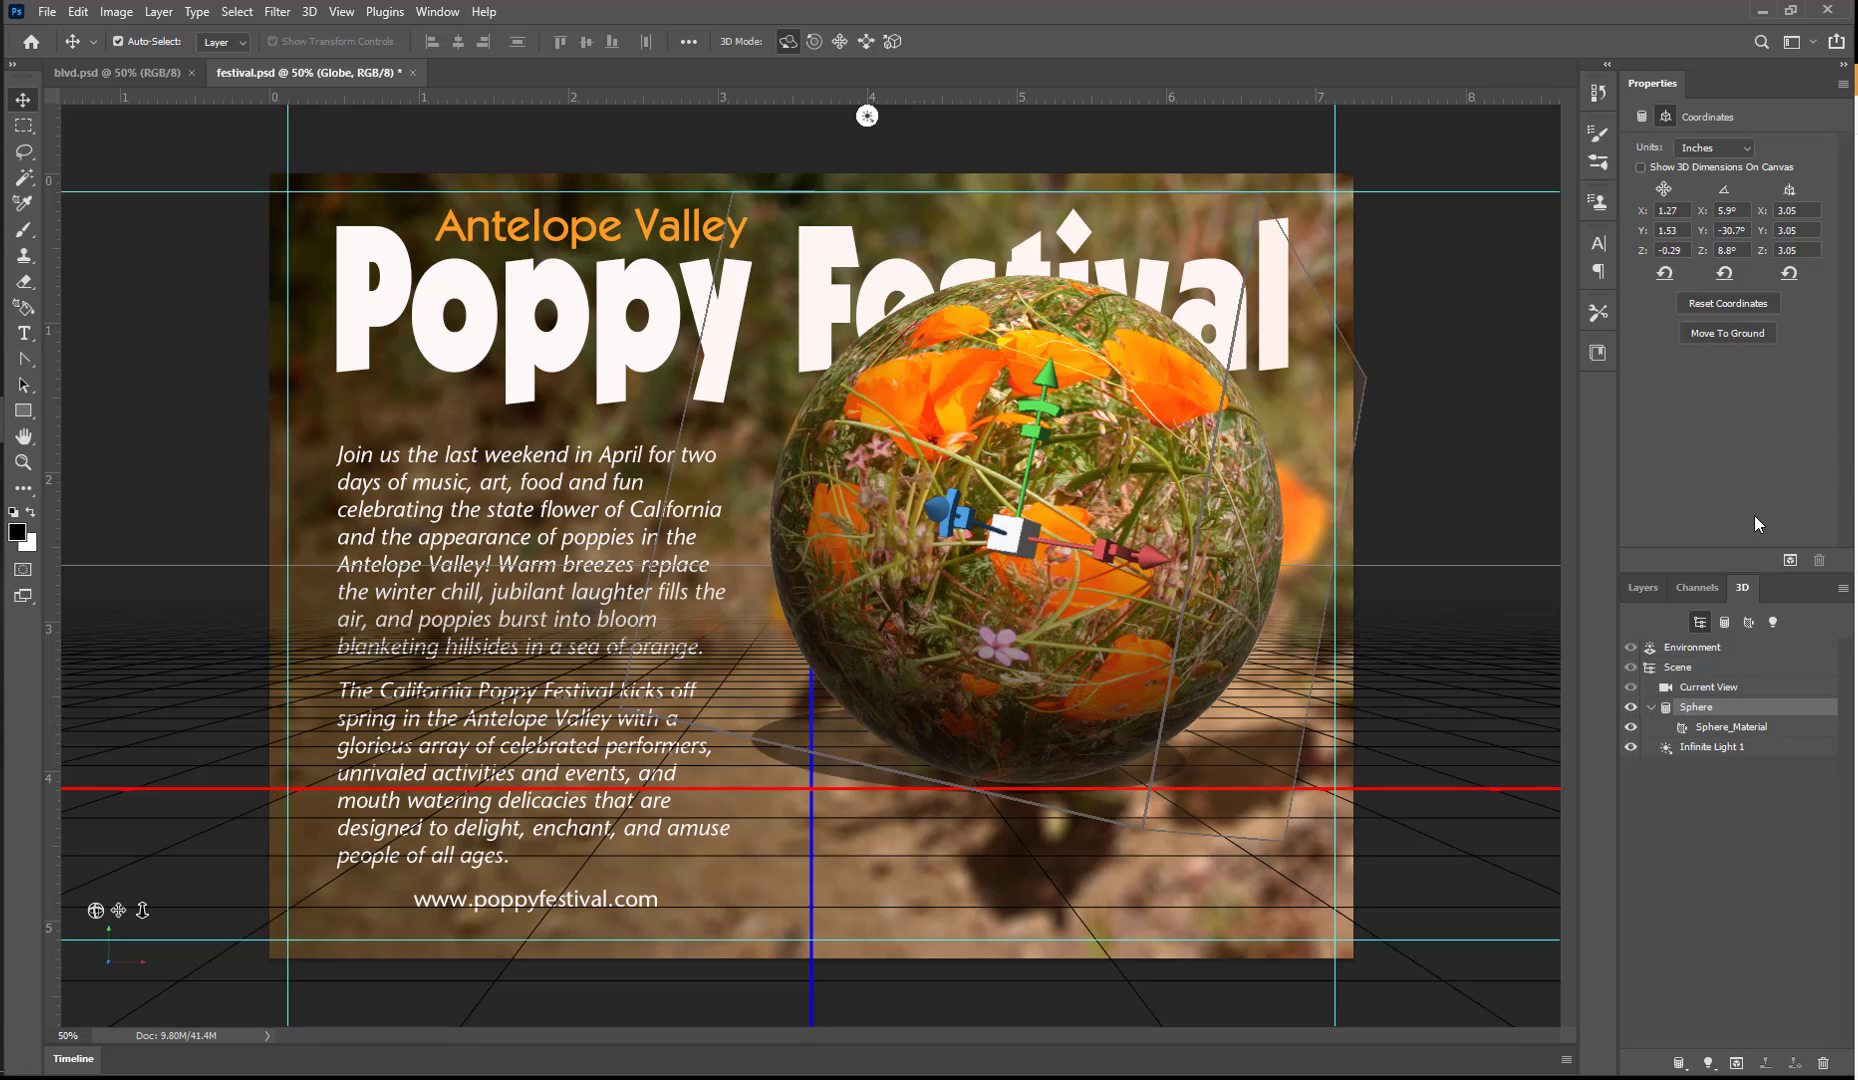
Step: Pan the 3D camera's current view vertically until the sphere sits just below the "Festival" title
click(1714, 688)
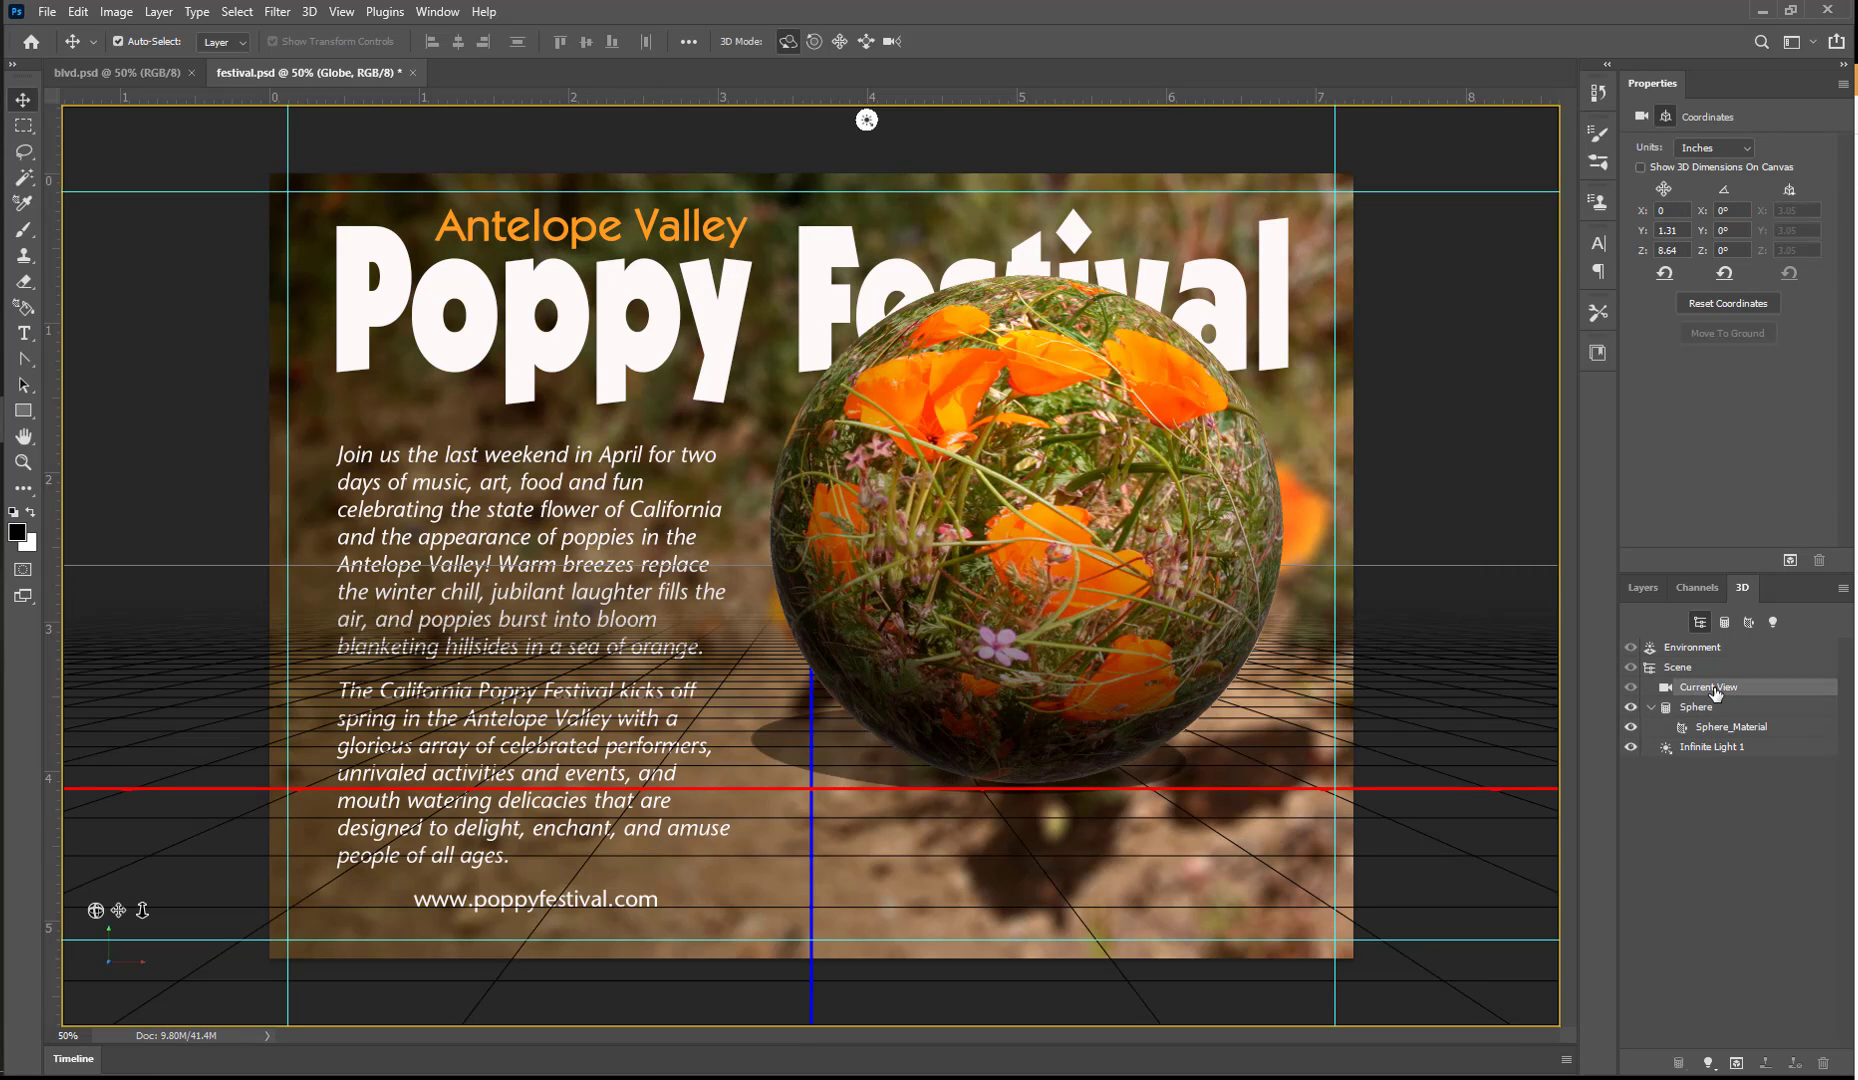
click(840, 42)
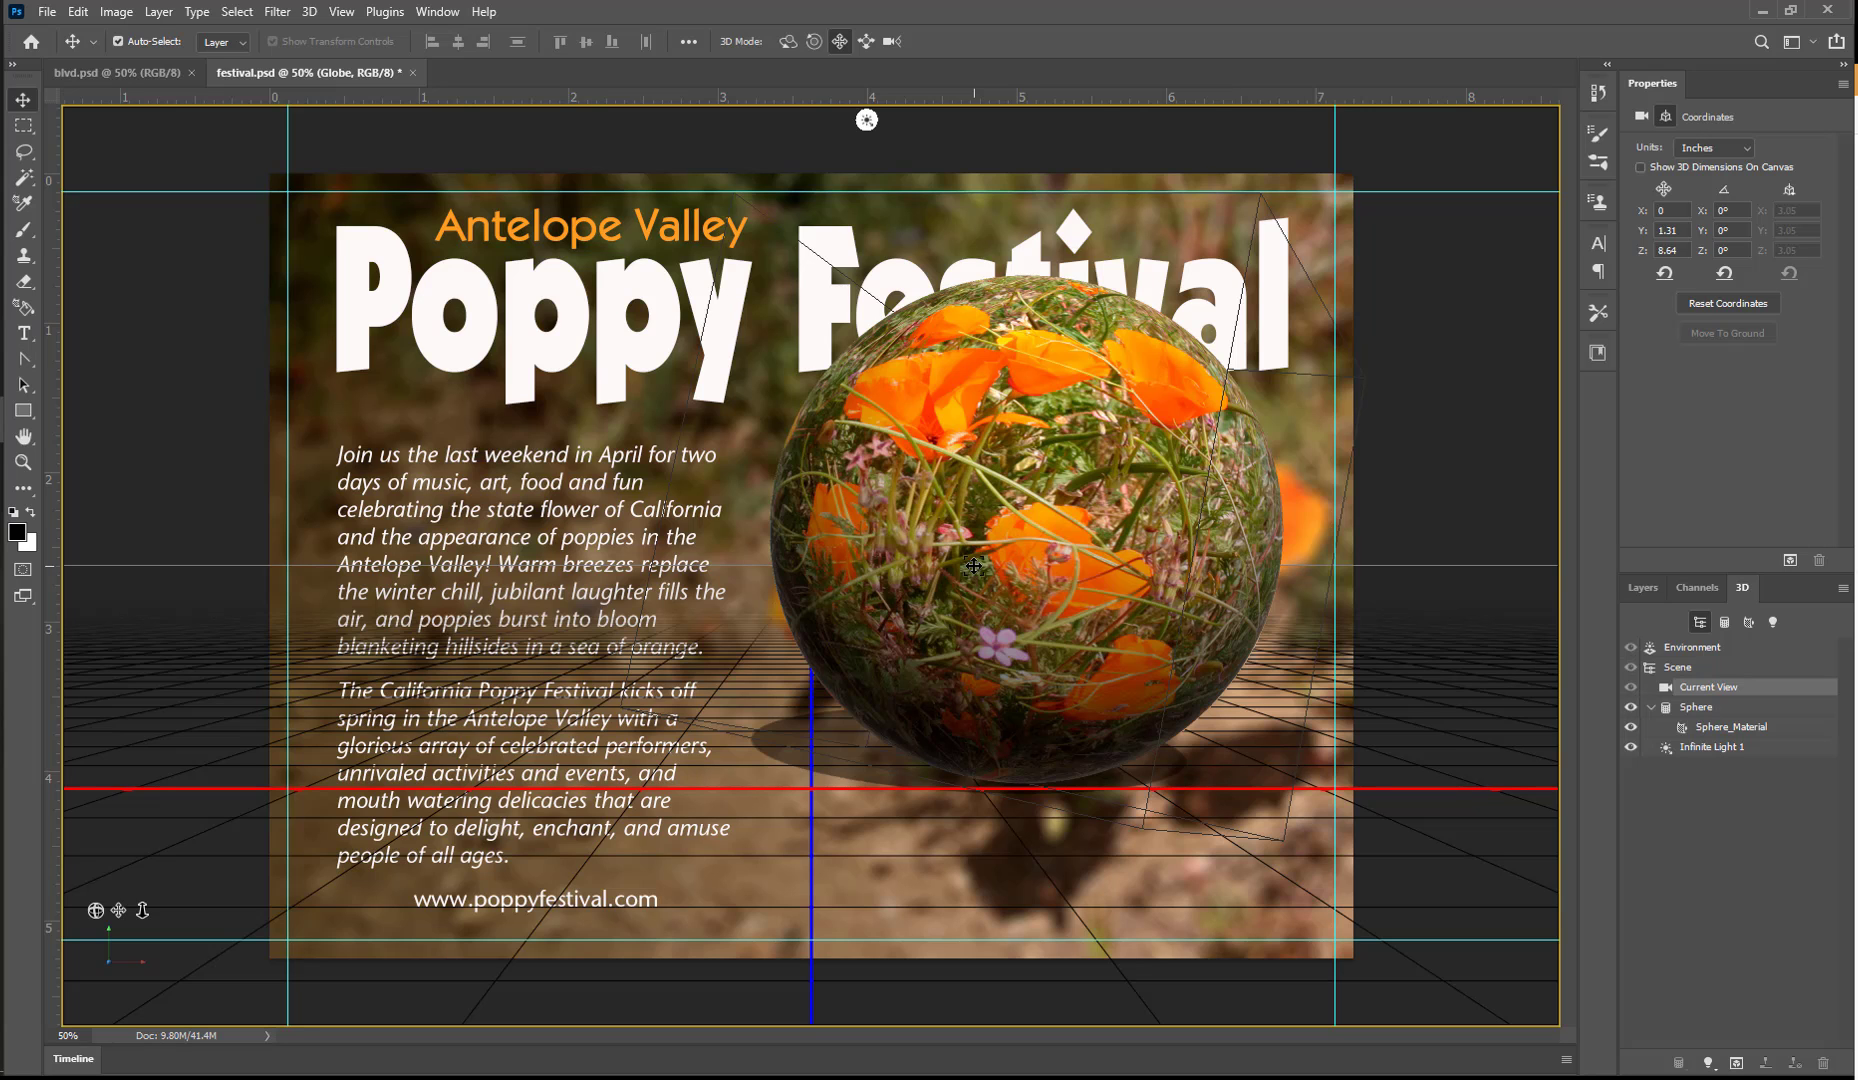
drag(977, 580, 973, 772)
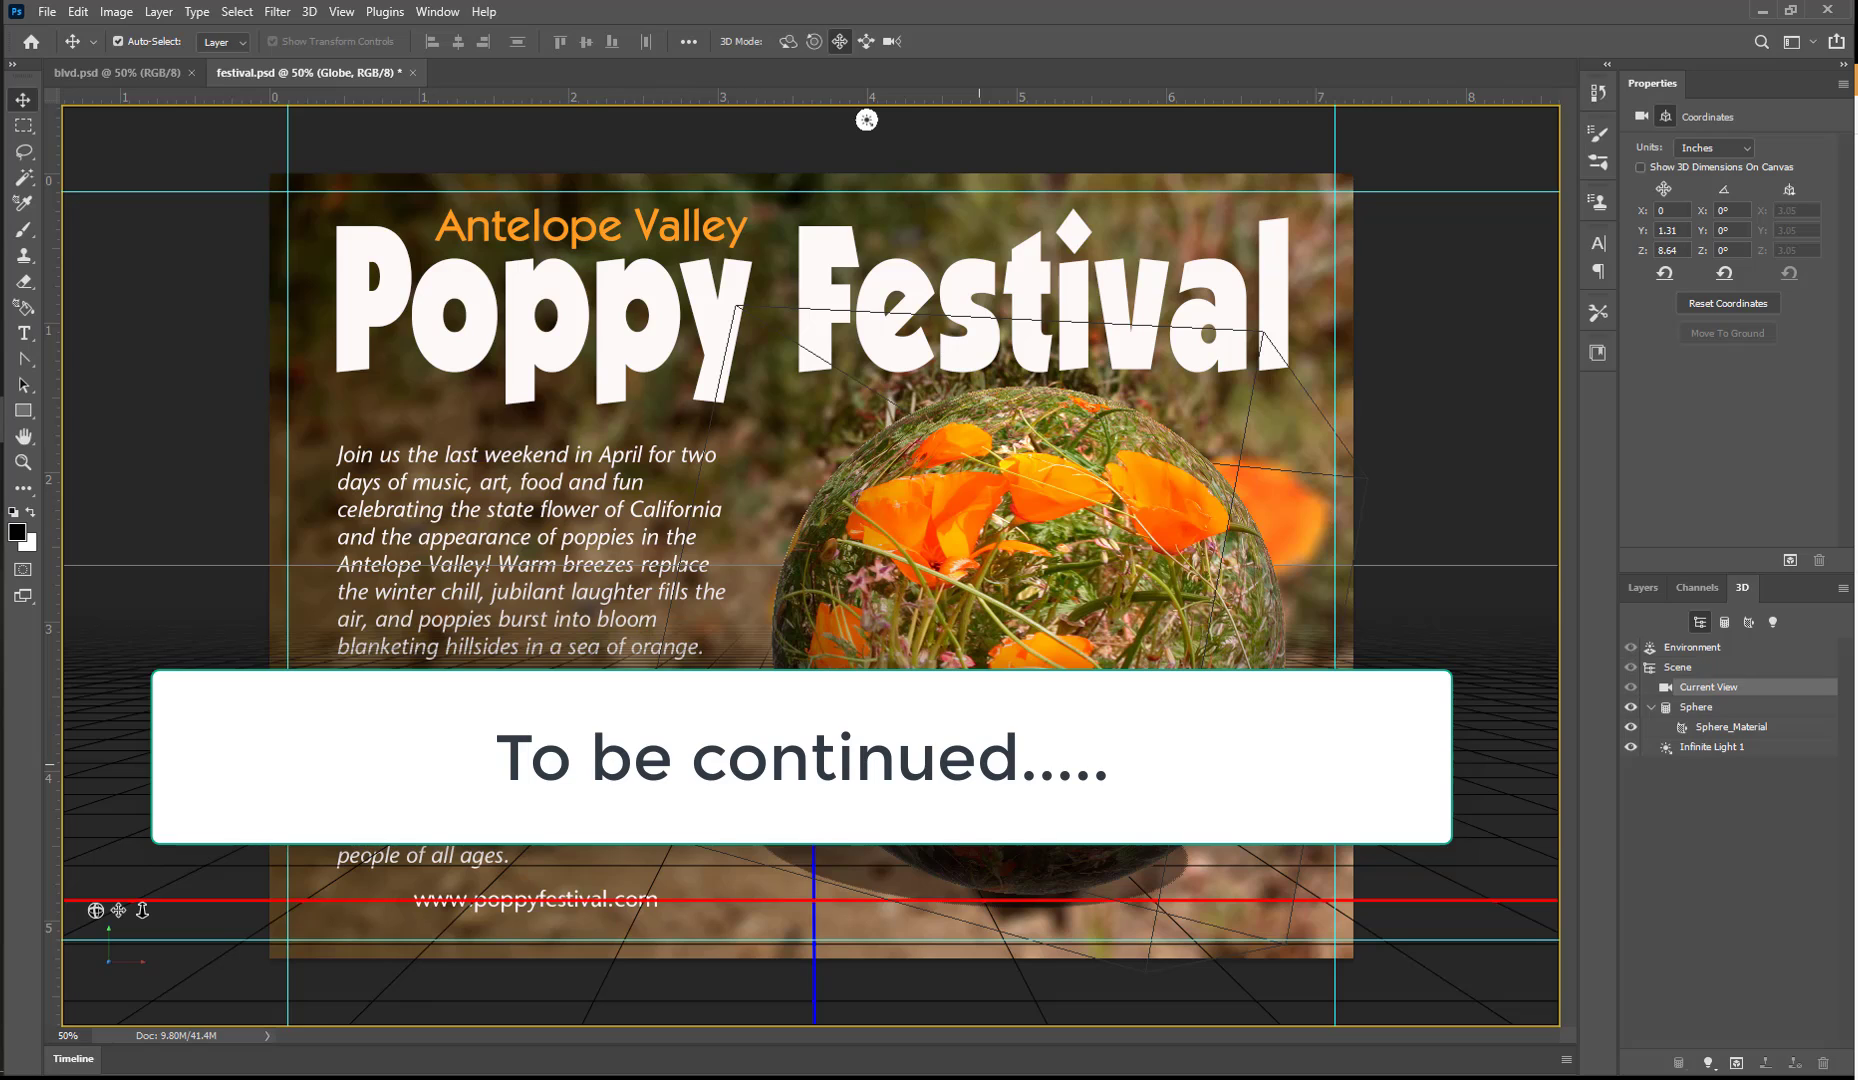